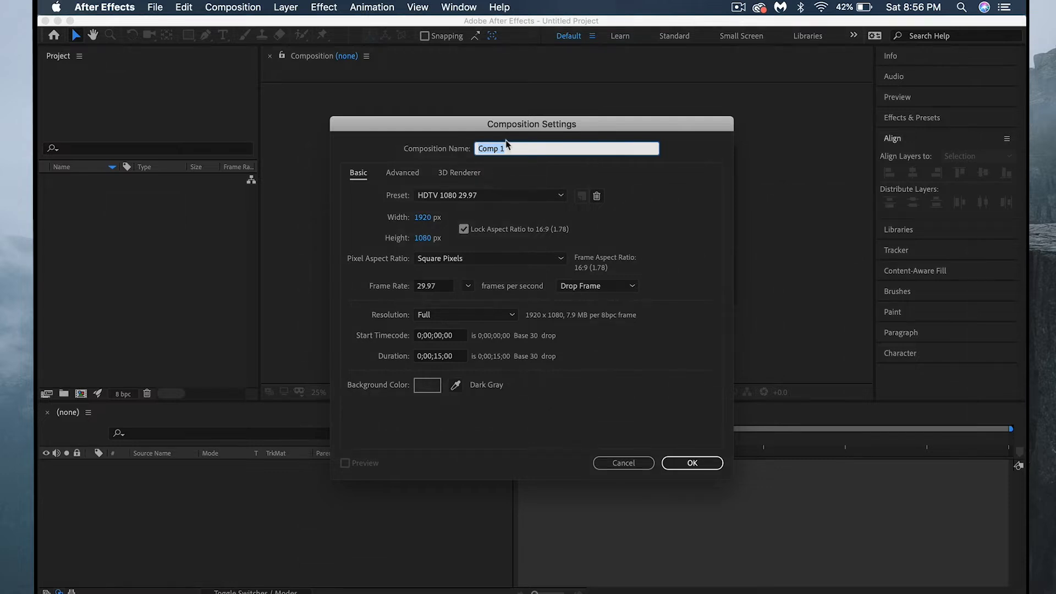
Step: Create a composition named "Practice fun" using the HDTV 1080 29.97 preset and a 15-second duration
text(Practice fun)
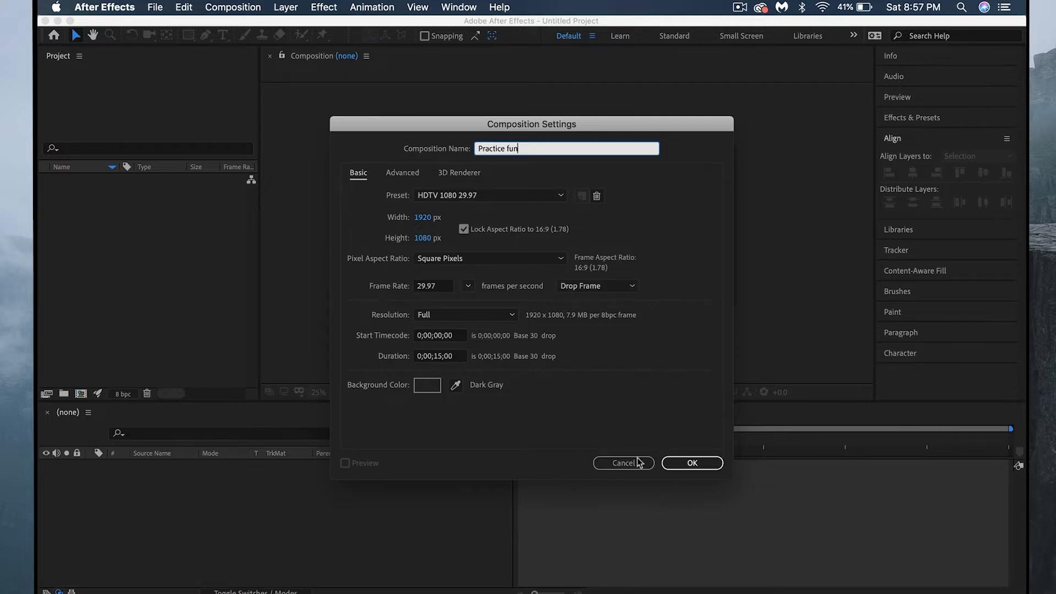
click(698, 465)
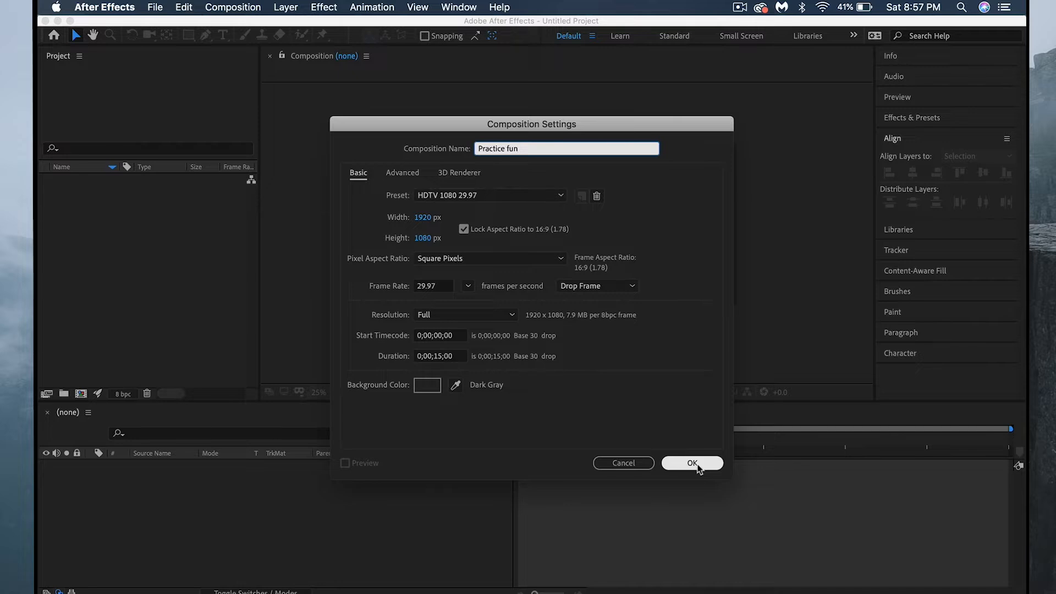
click(696, 465)
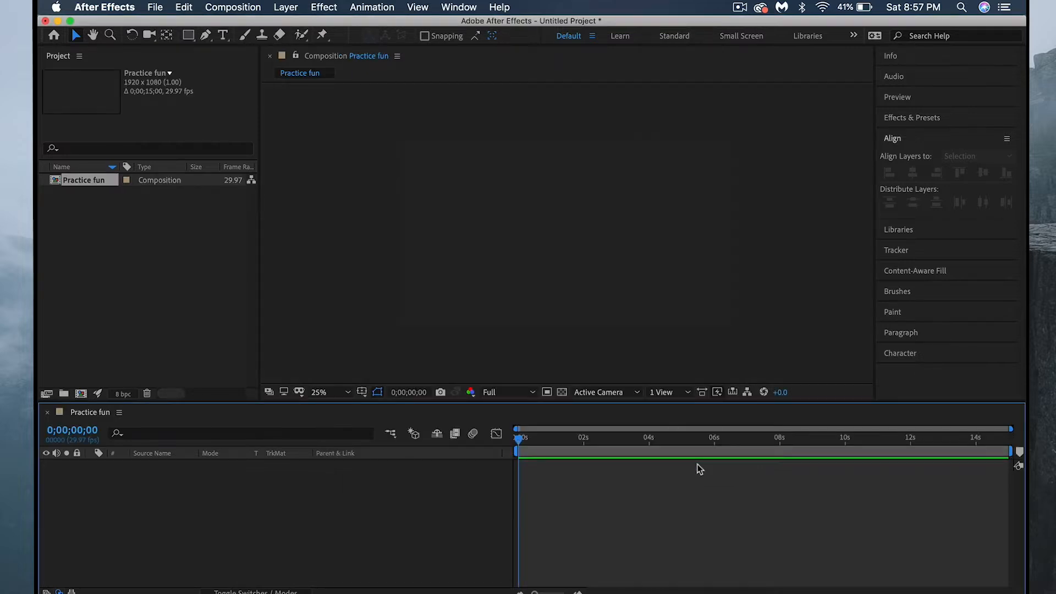
Step: Add a black 1920 x 1080 px solid layer named "Backround" to the composition
click(279, 7)
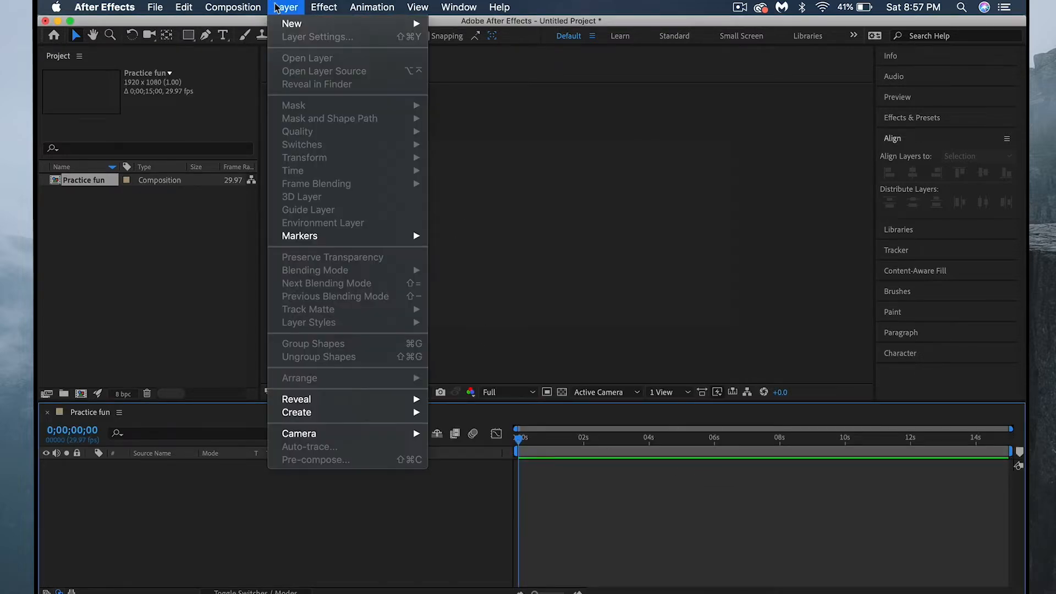
mouse_move(293, 27)
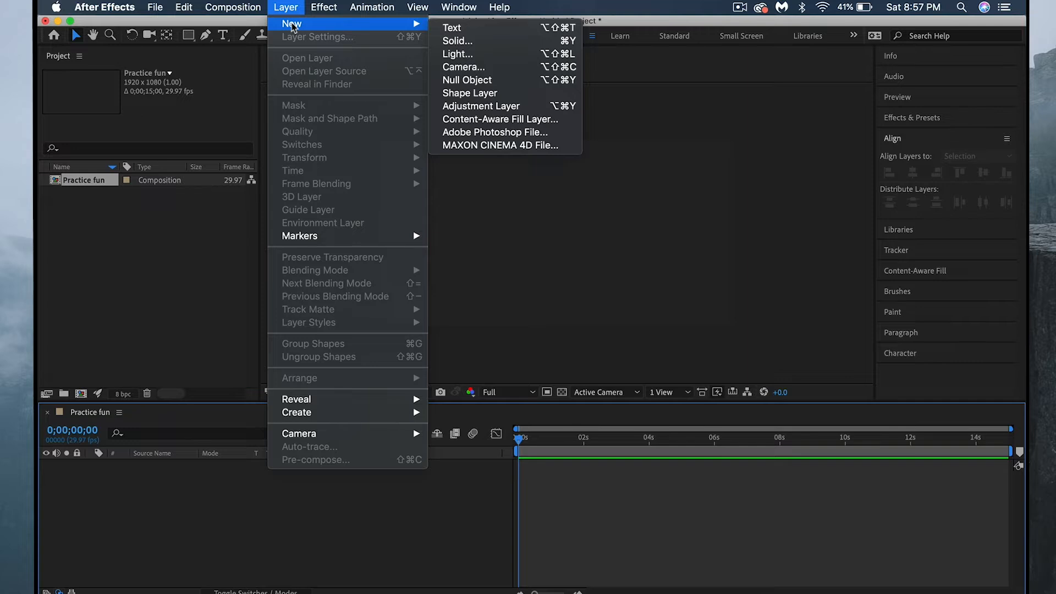
click(459, 42)
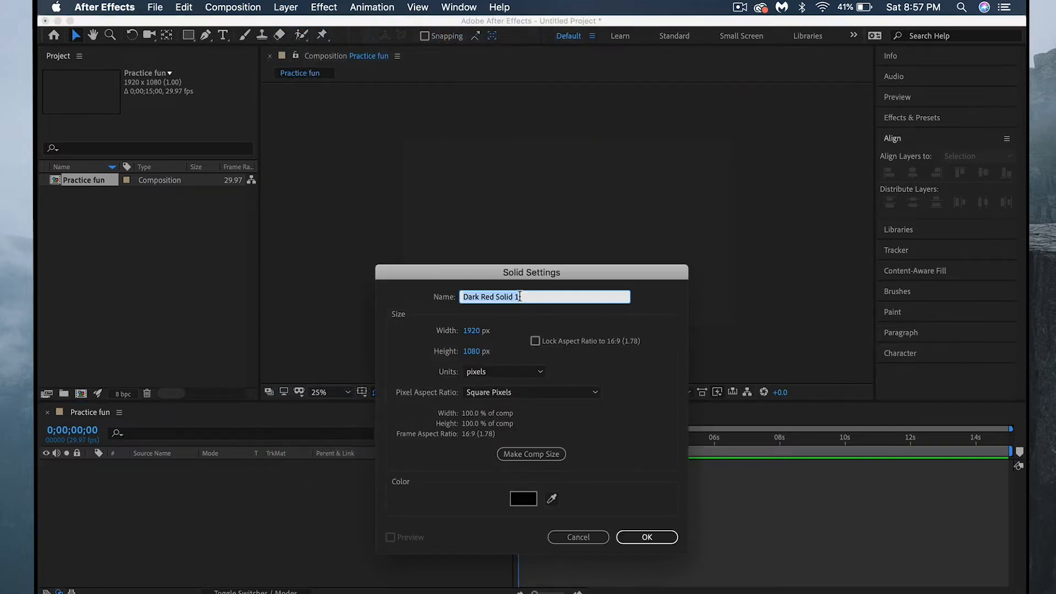
text(Backround)
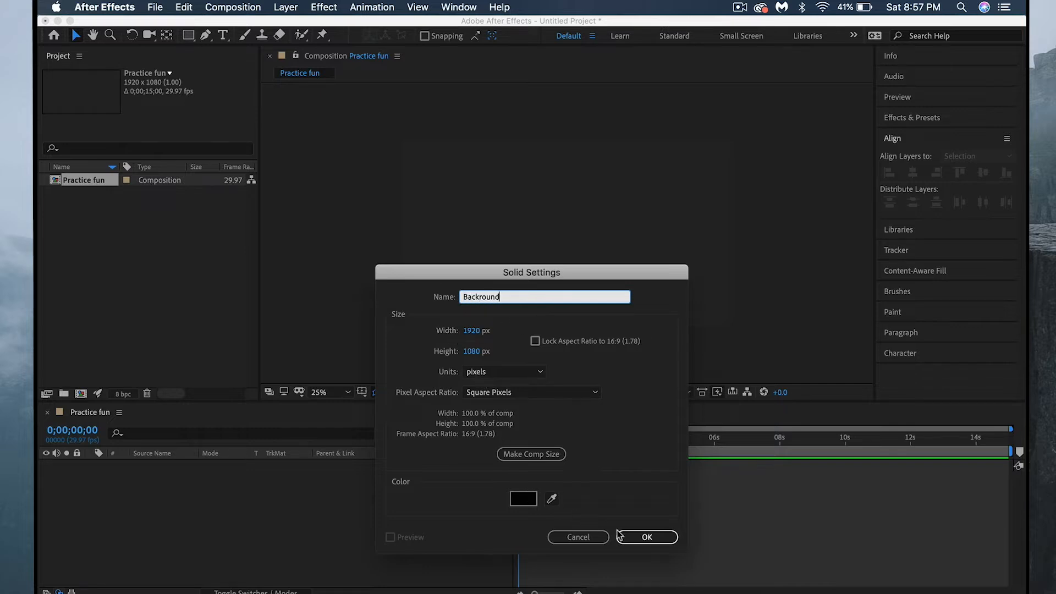
click(655, 537)
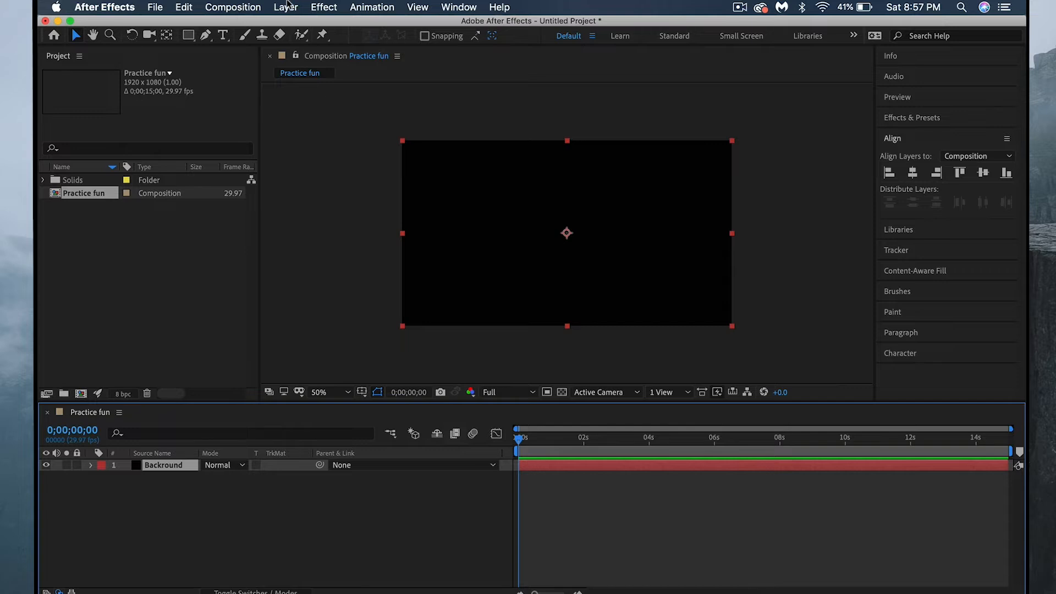
Step: Add a new shape layer and draw a straight horizontal line across the middle of the frame with the Pen tool, using a white 12 px stroke
click(286, 6)
mouse_move(291, 24)
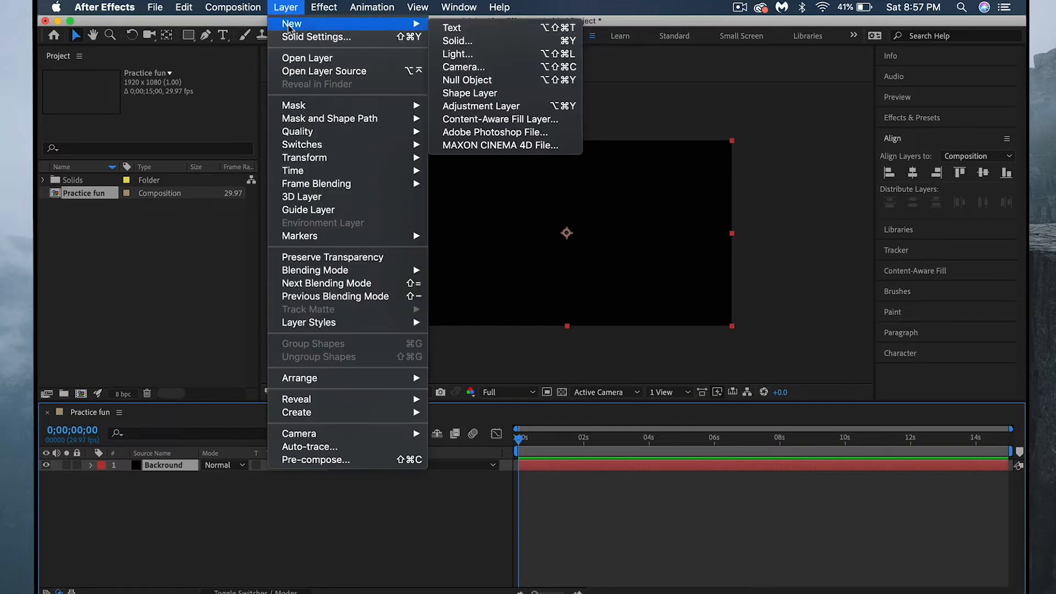
click(447, 94)
click(205, 35)
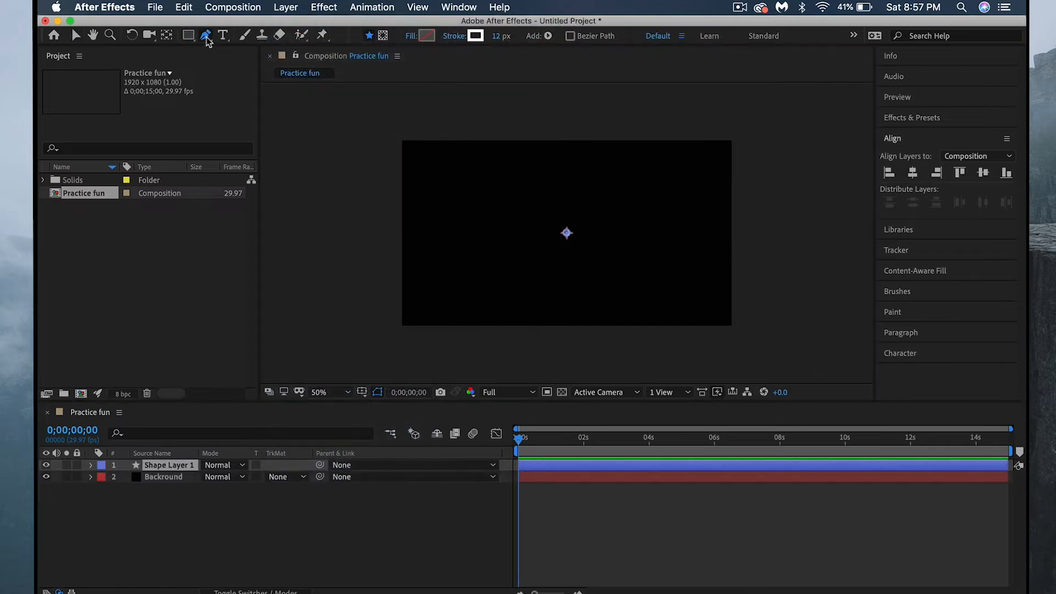
click(480, 232)
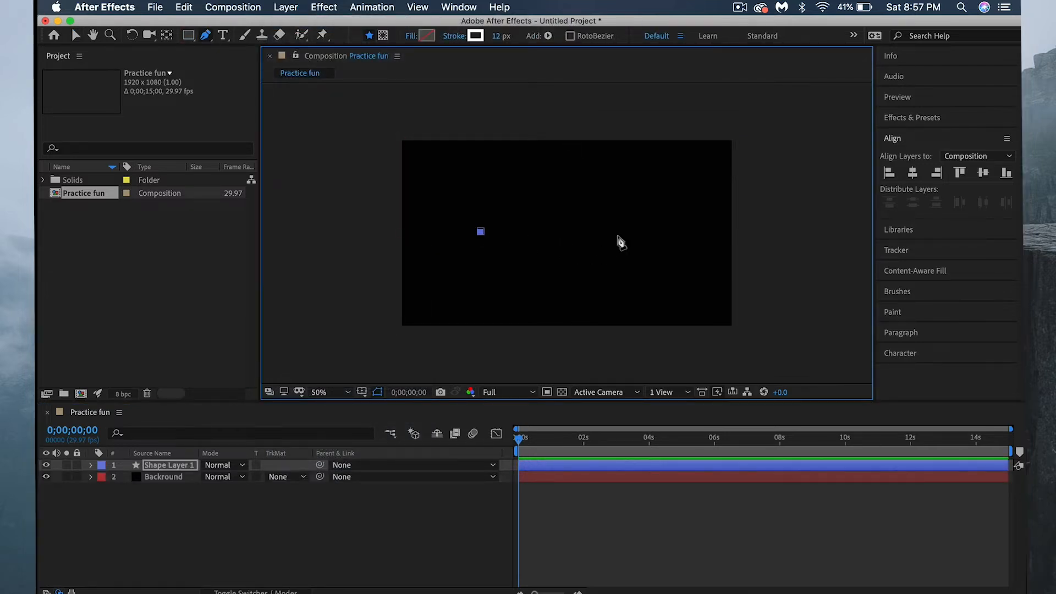
click(626, 231)
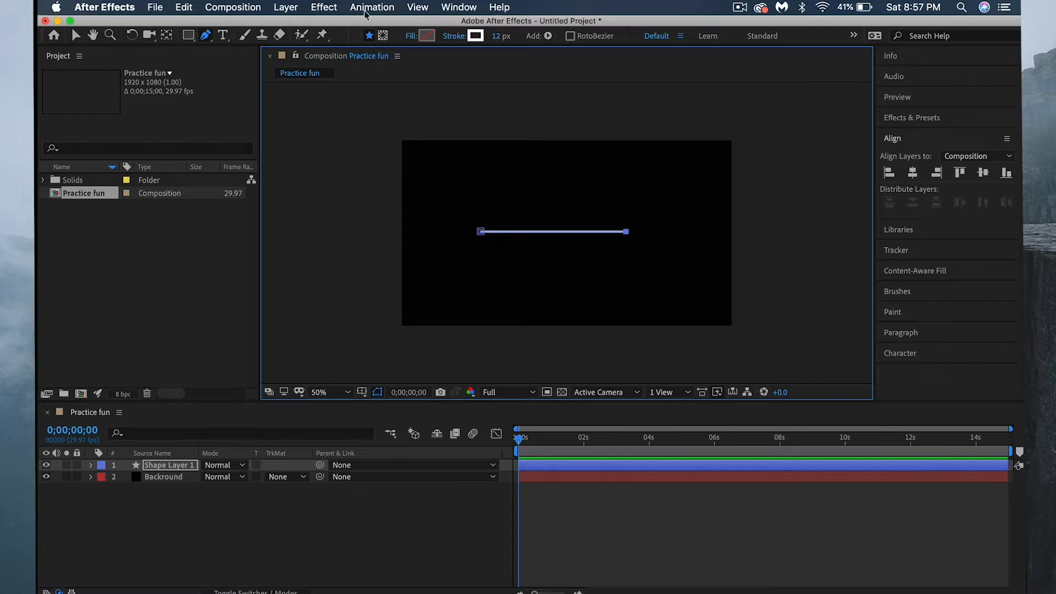
Step: Center the line layer's anchor point in its content and center the layer in the view
click(291, 5)
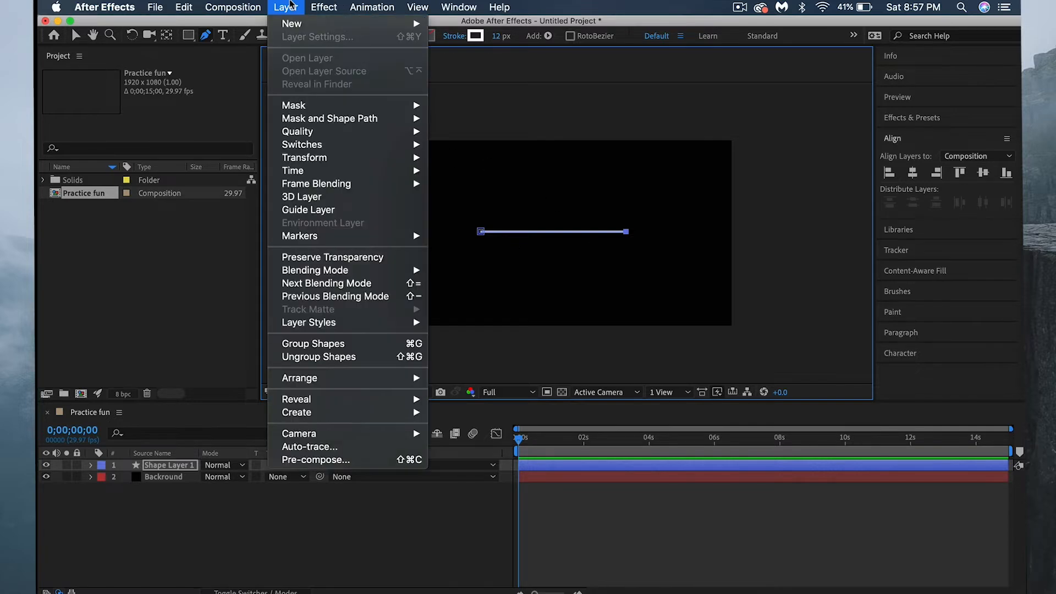
mouse_move(319, 159)
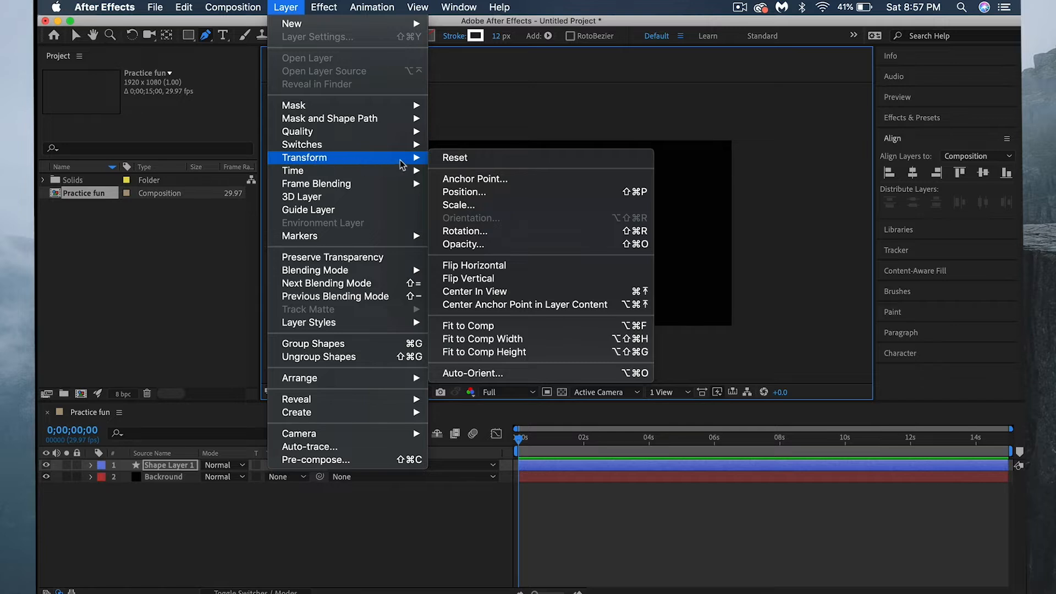
click(457, 304)
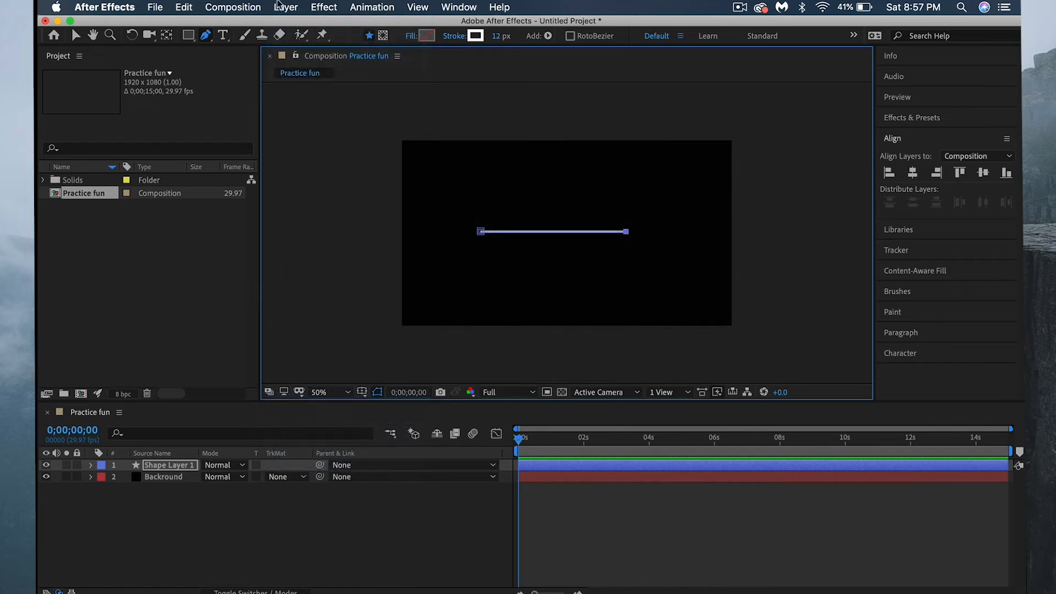
click(295, 5)
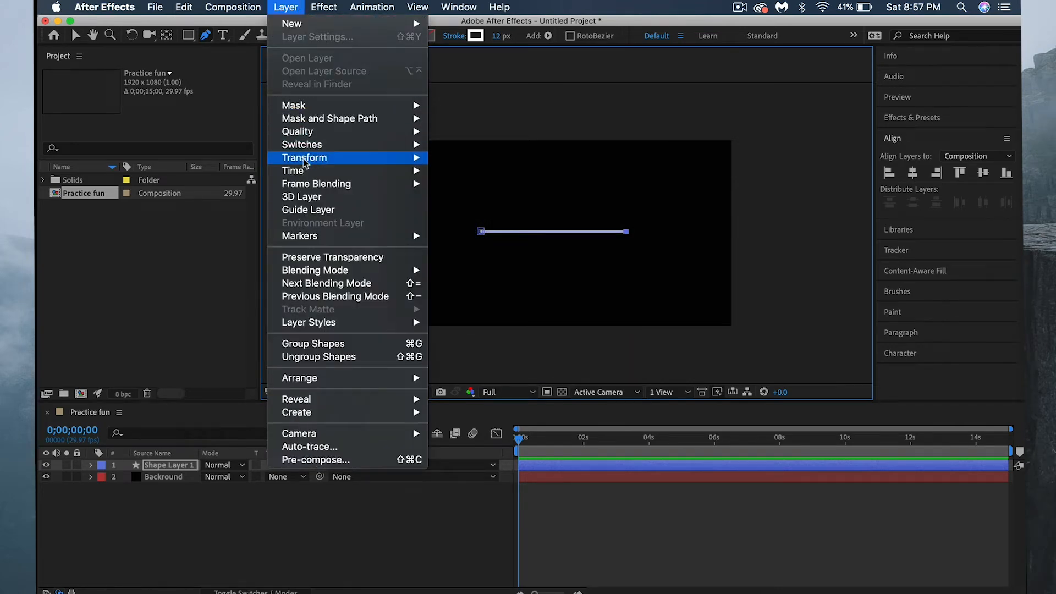
mouse_move(315, 162)
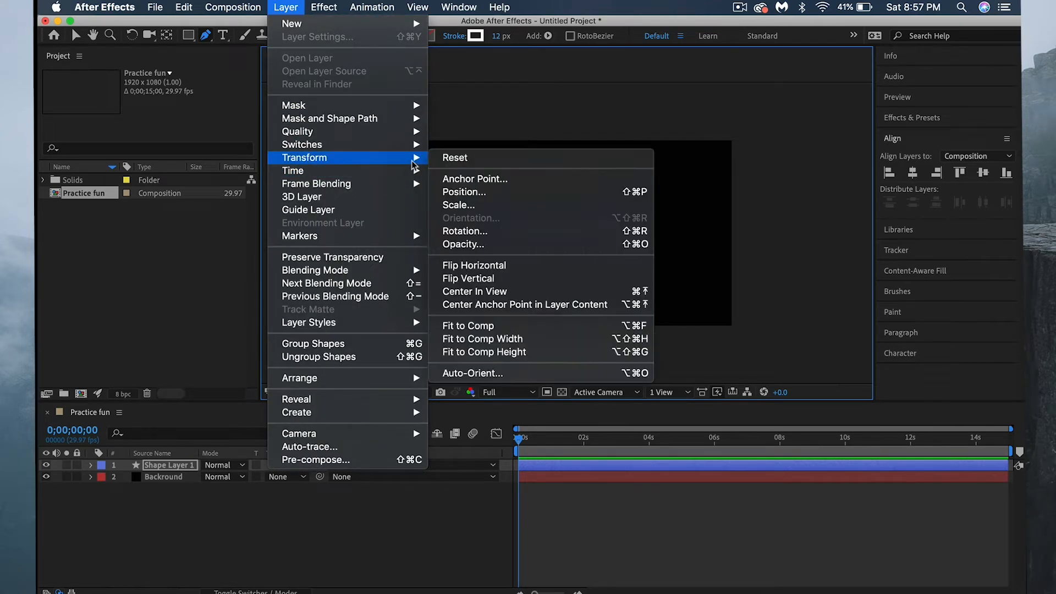
click(466, 292)
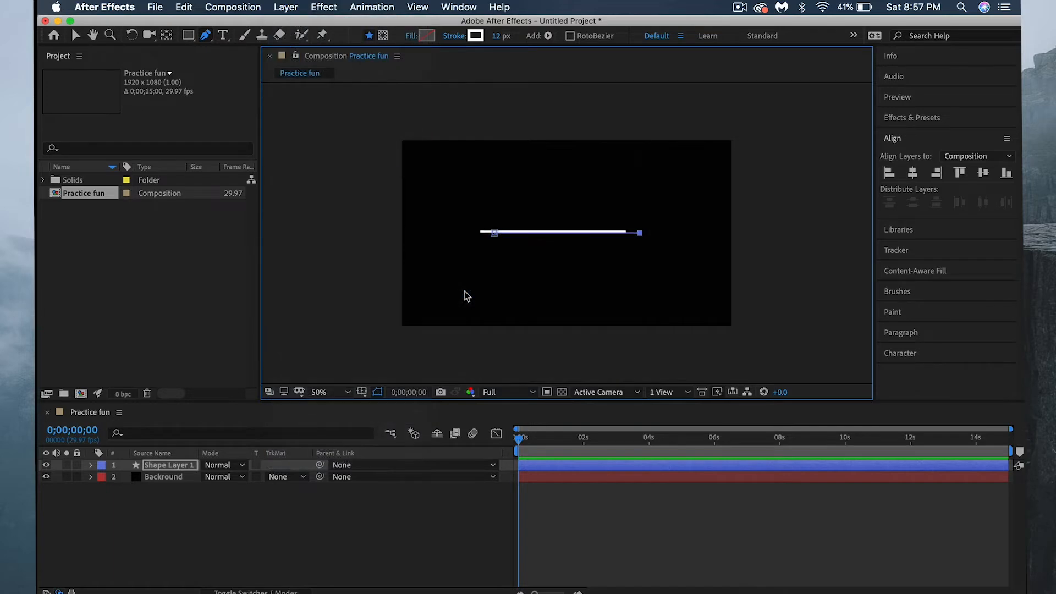
Step: Add the text "Explore" above the line as a new layer directly over the Backround layer
click(166, 477)
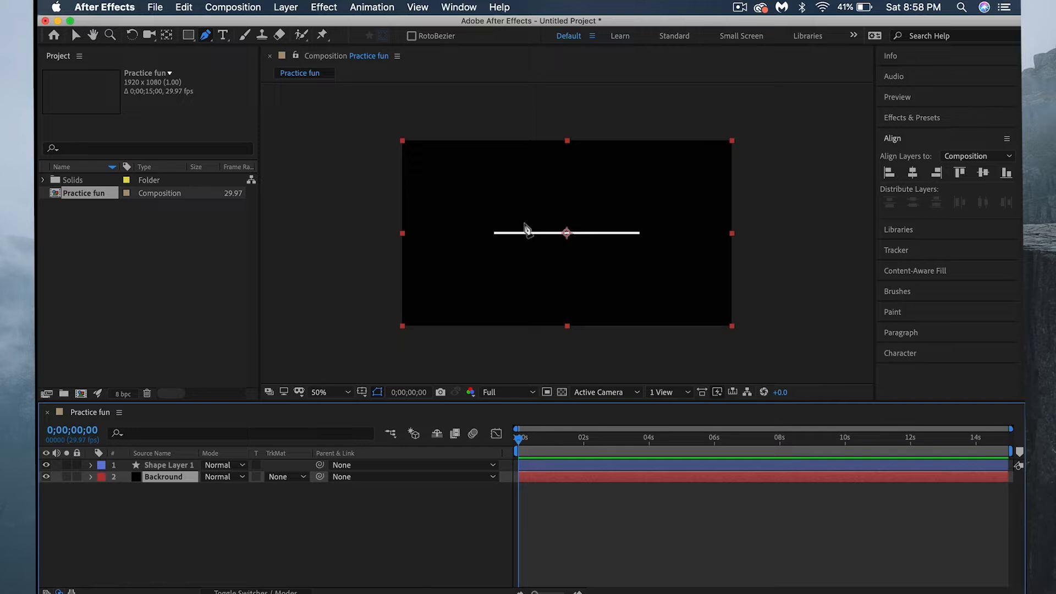
click(225, 35)
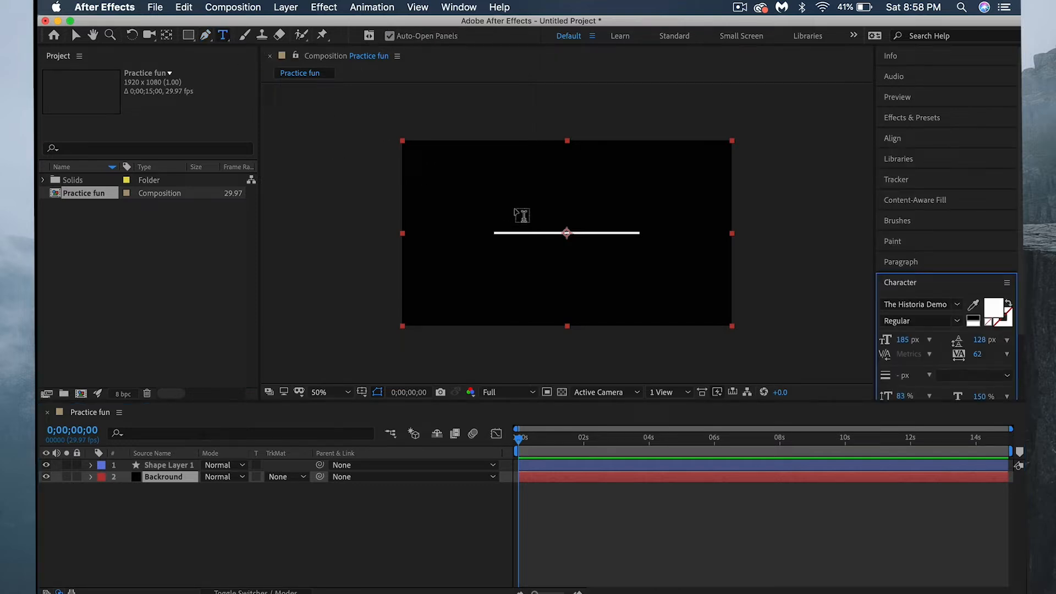
click(515, 207)
text(E)
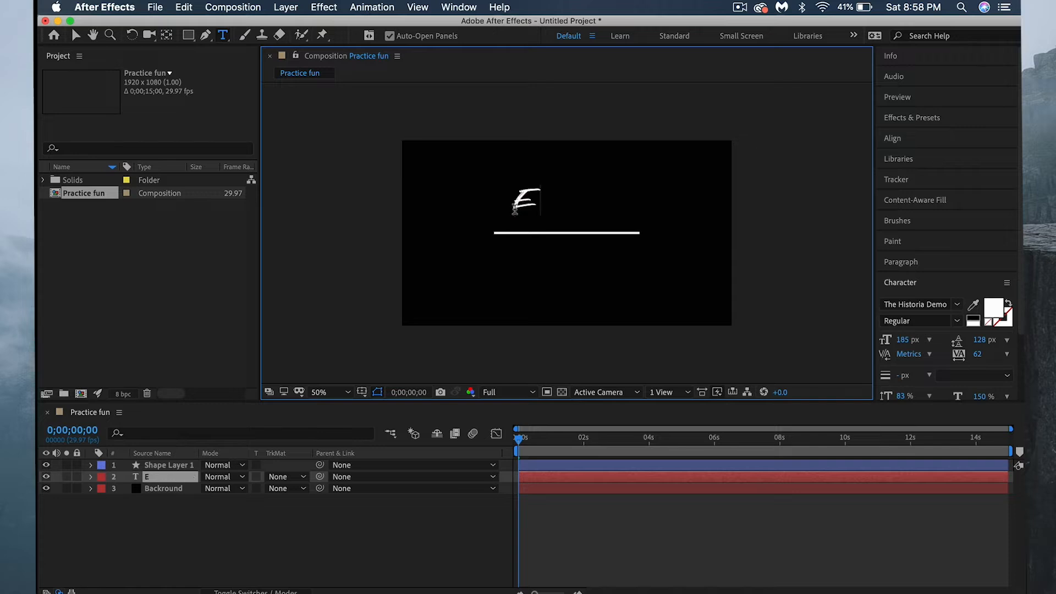
text(xplore)
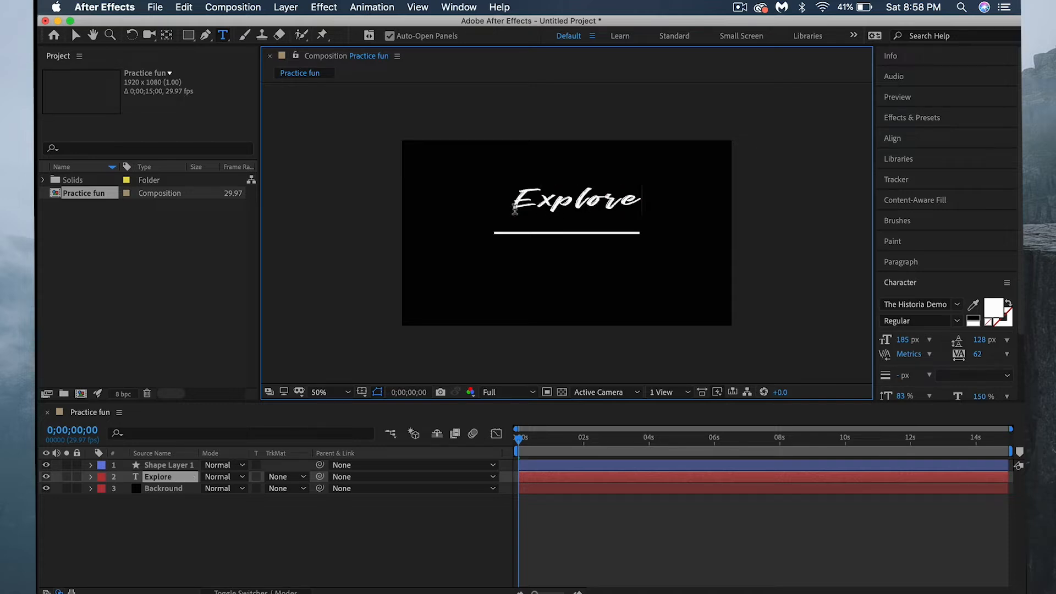
Step: Move the Explore text down to sit just above the line and center it horizontally in the composition
click(75, 34)
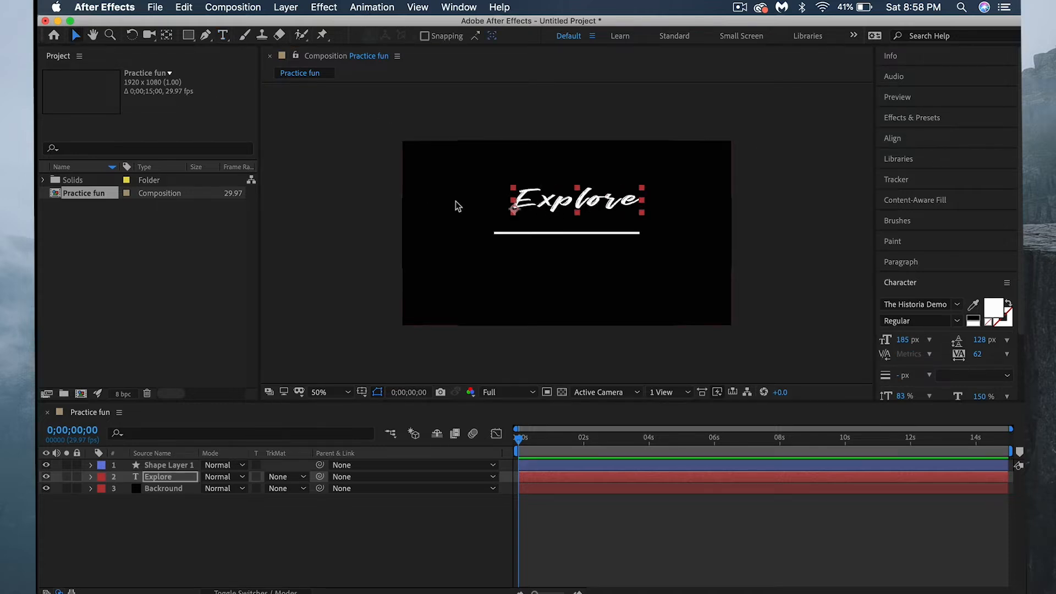
drag(605, 205, 594, 220)
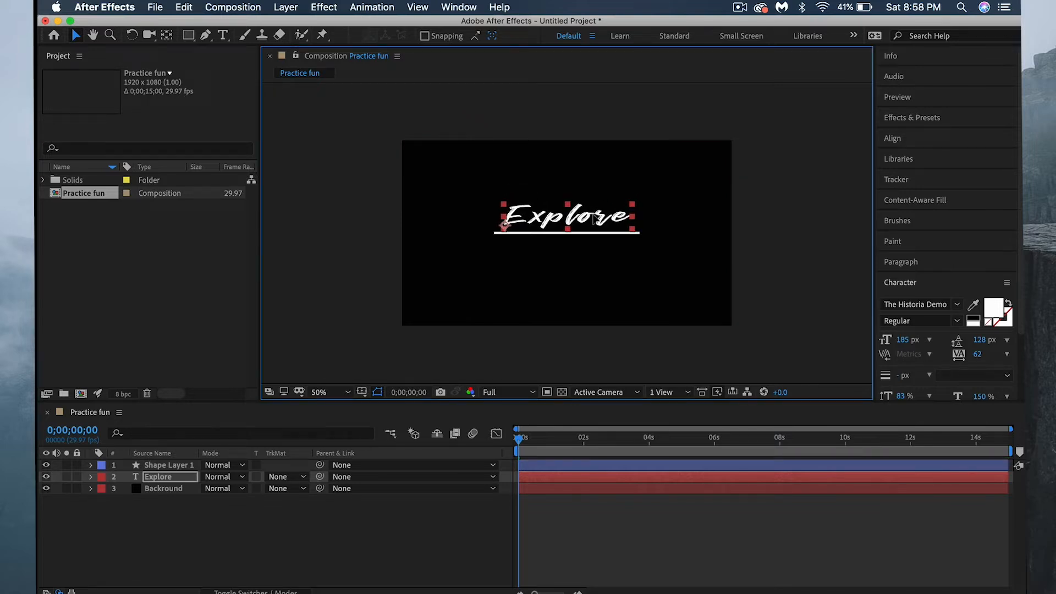
click(902, 141)
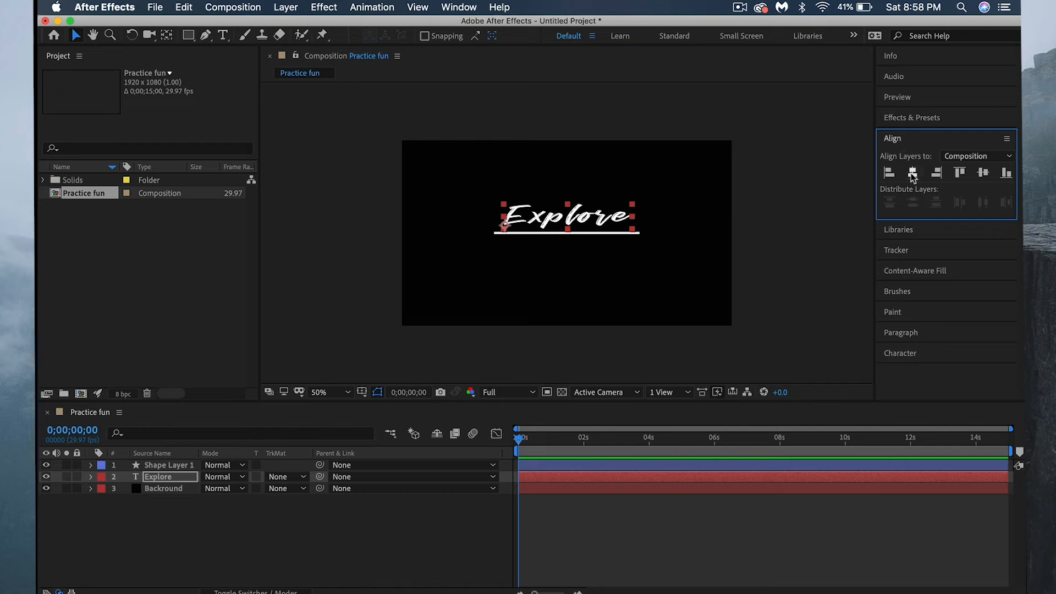
click(677, 194)
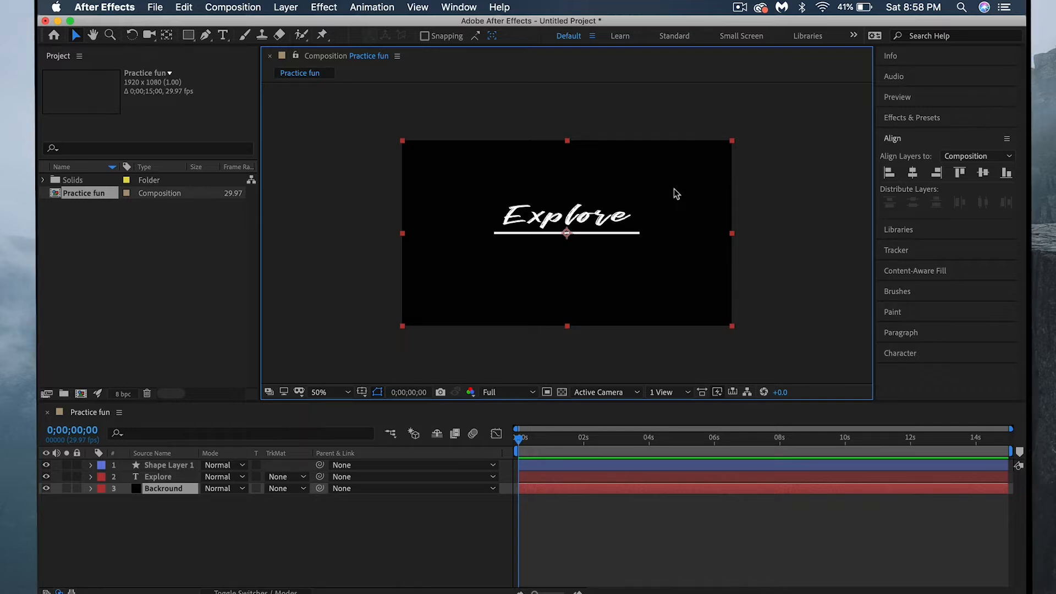
Step: Create another black 1920 x 1080 px solid with its default name and place it above the line's shape layer
click(284, 6)
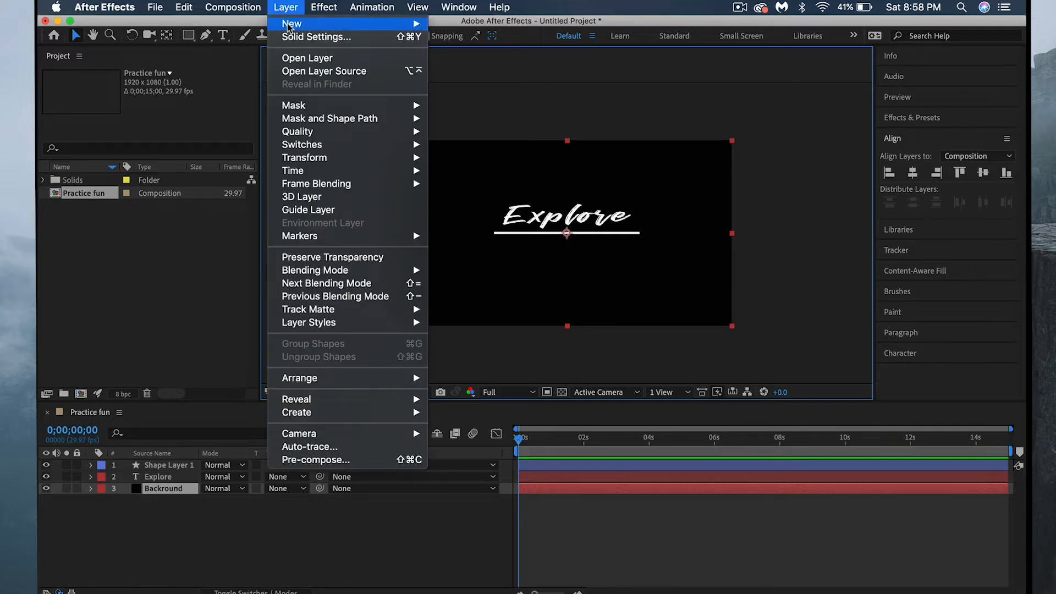
mouse_move(292, 28)
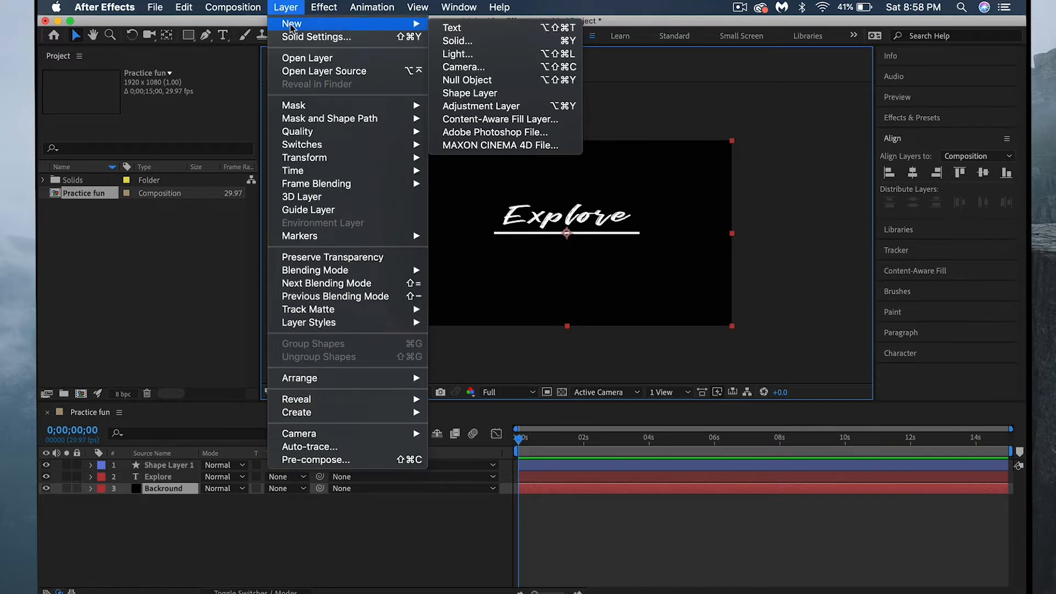
click(453, 47)
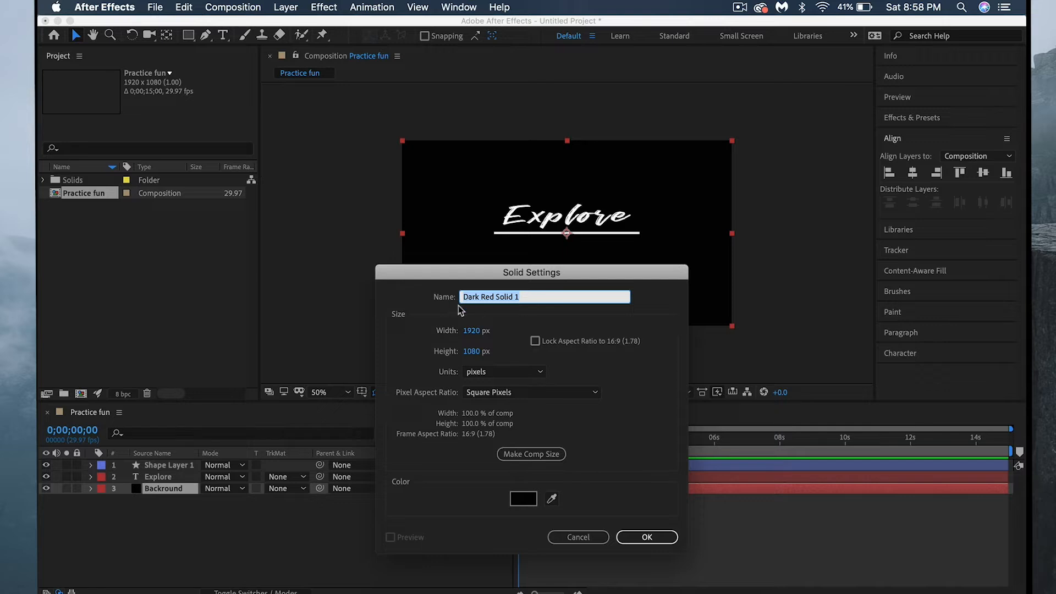
click(632, 536)
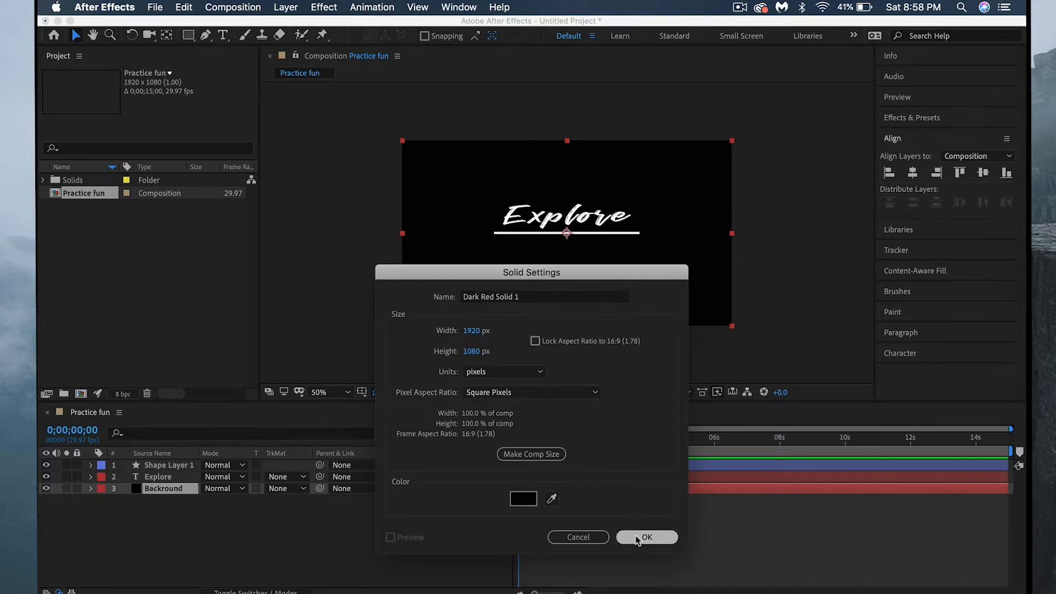
drag(165, 489, 164, 468)
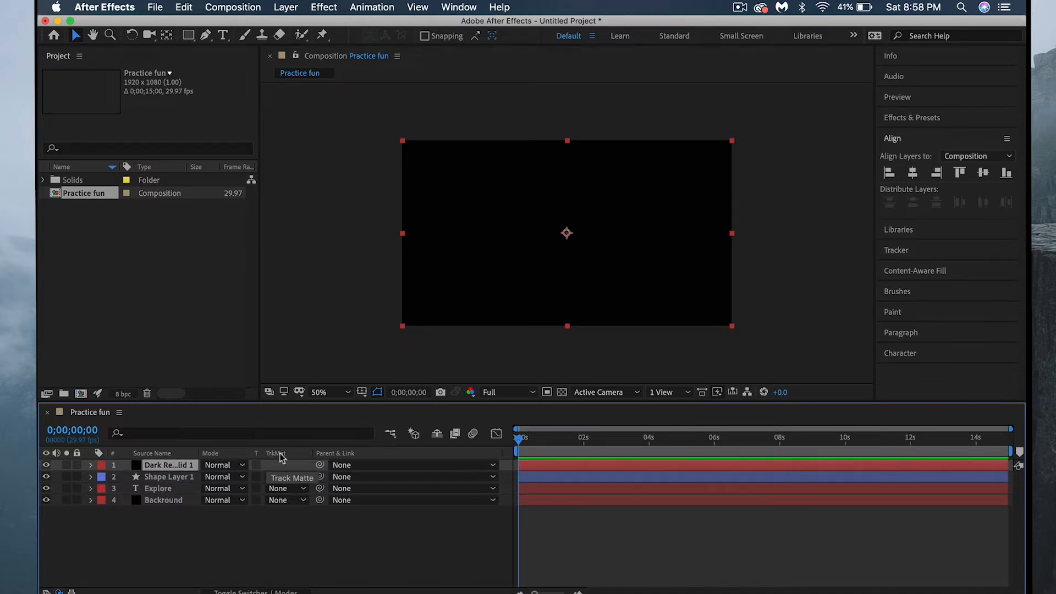
Step: Set the line's shape layer to use the Dark Red Solid 1 layer above it as an Alpha Matte
click(283, 479)
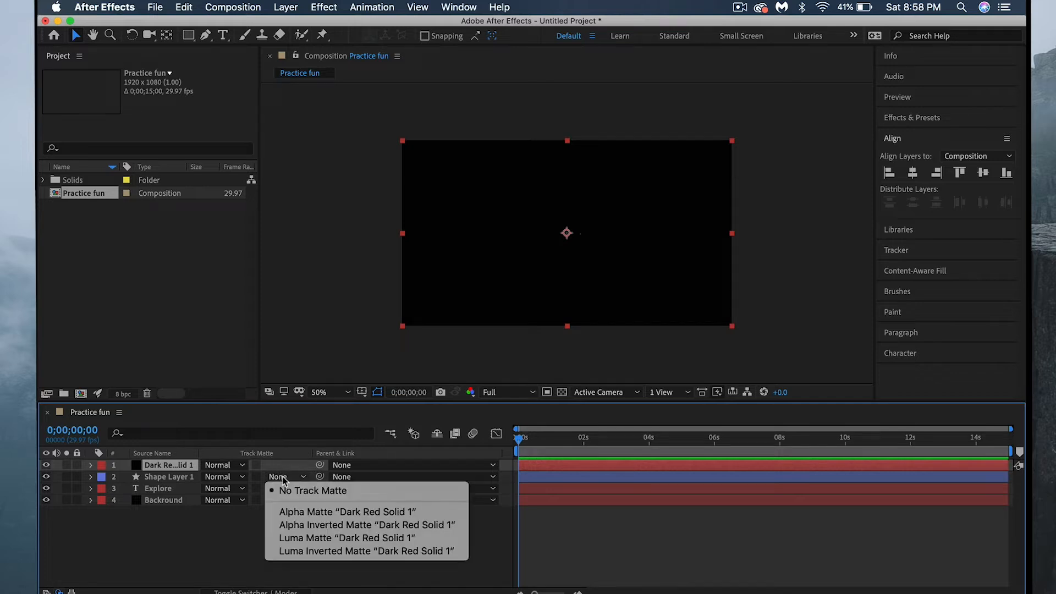
click(284, 513)
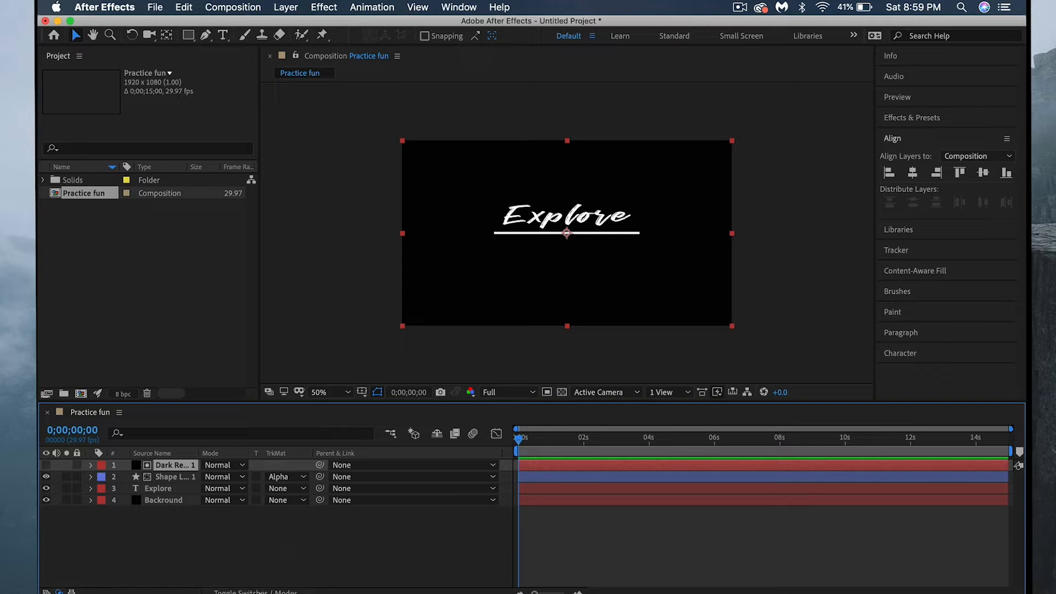
click(254, 591)
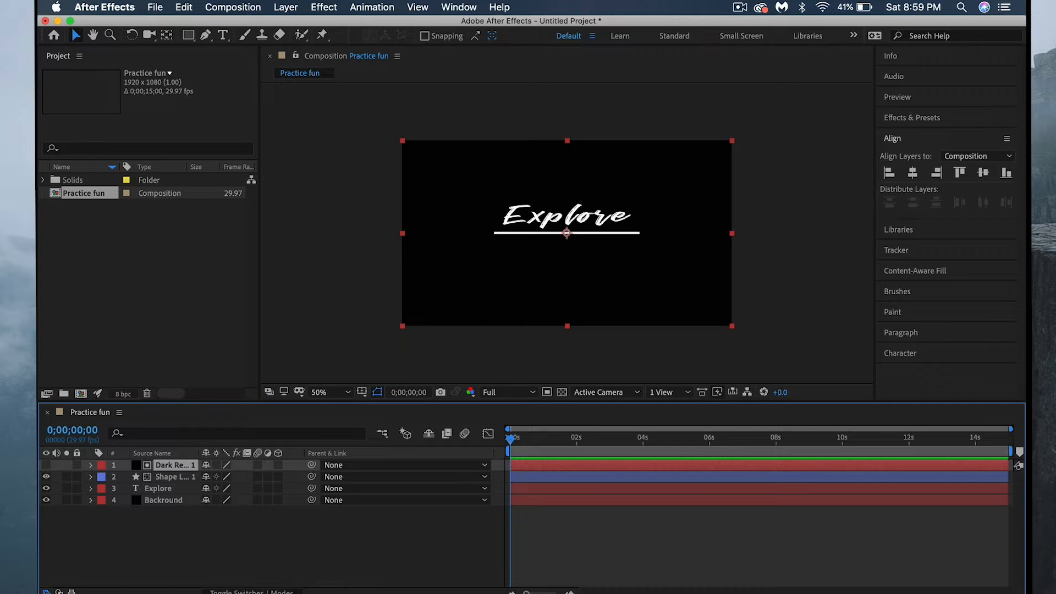
click(255, 591)
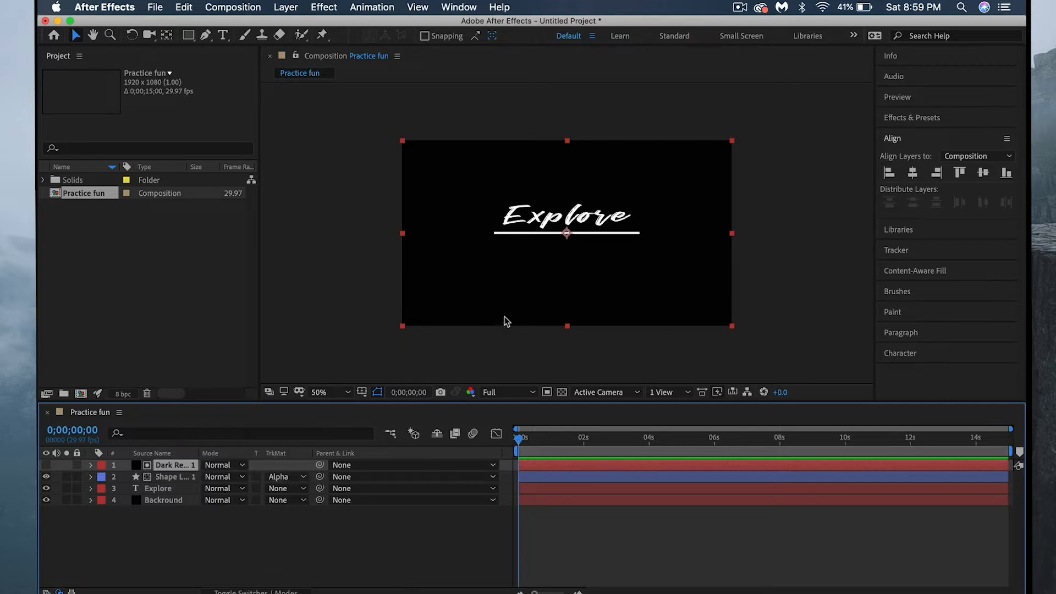
Step: Move the line's matte solid down until its upper edge sits just above the white line
drag(527, 270, 523, 349)
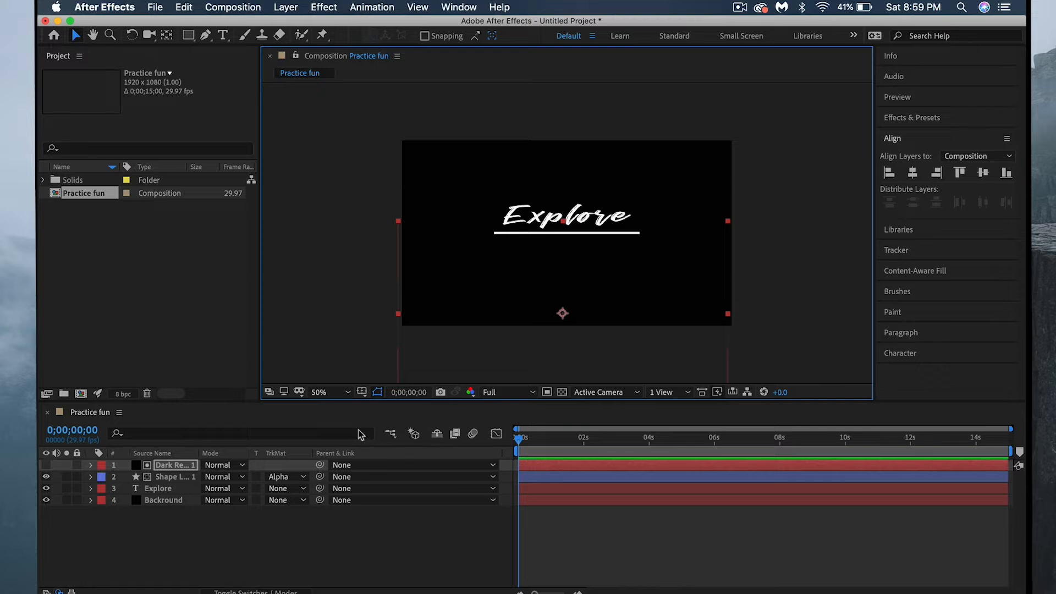
Step: Keyframe the line layer's Position at 960, 540 at 0;00;01;20 and at 960, 27 at 0;00;00;00
click(91, 477)
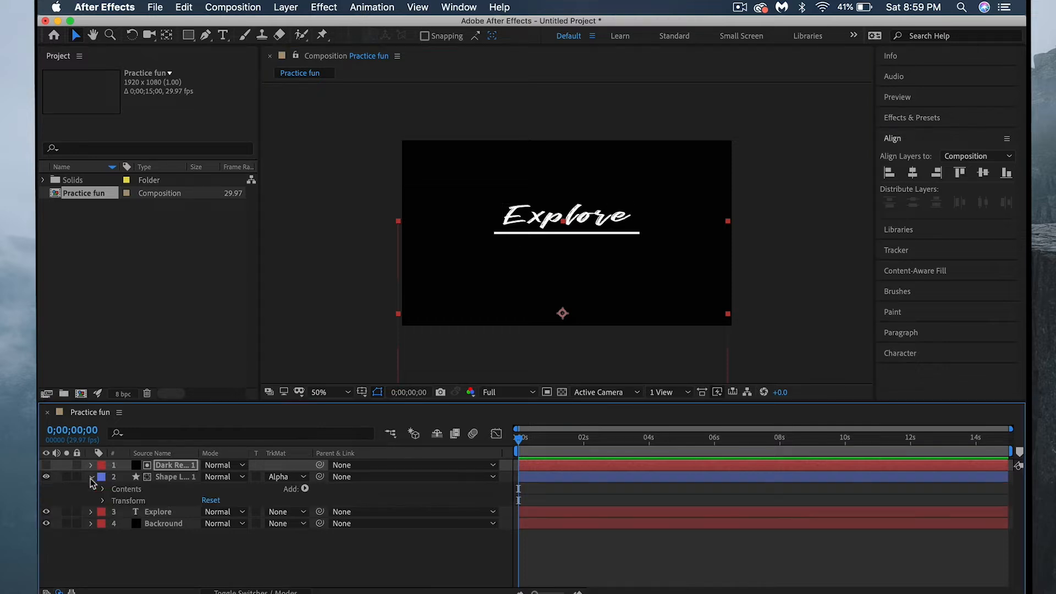
click(169, 477)
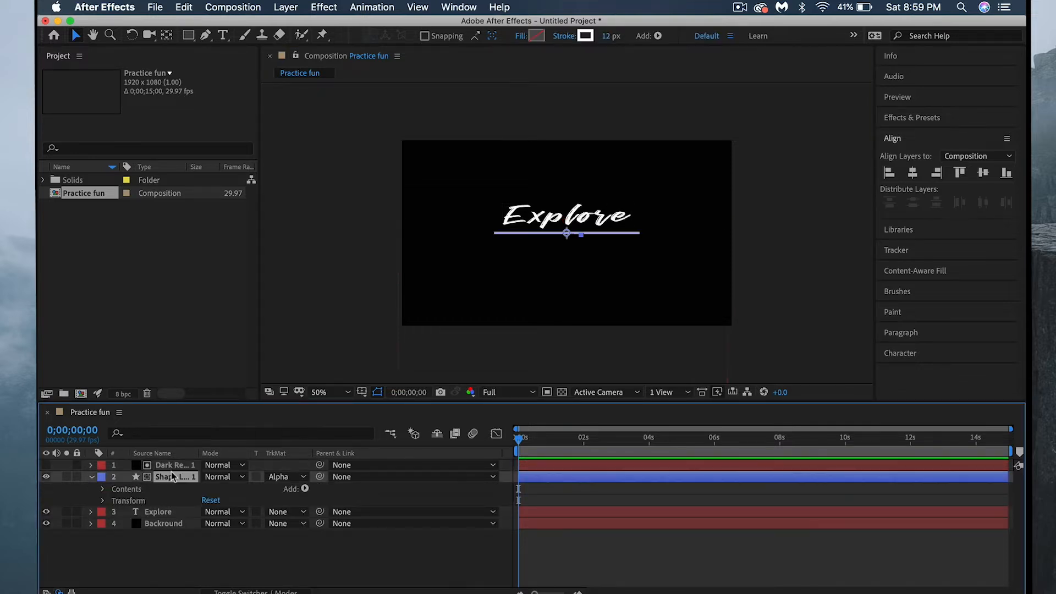
click(104, 500)
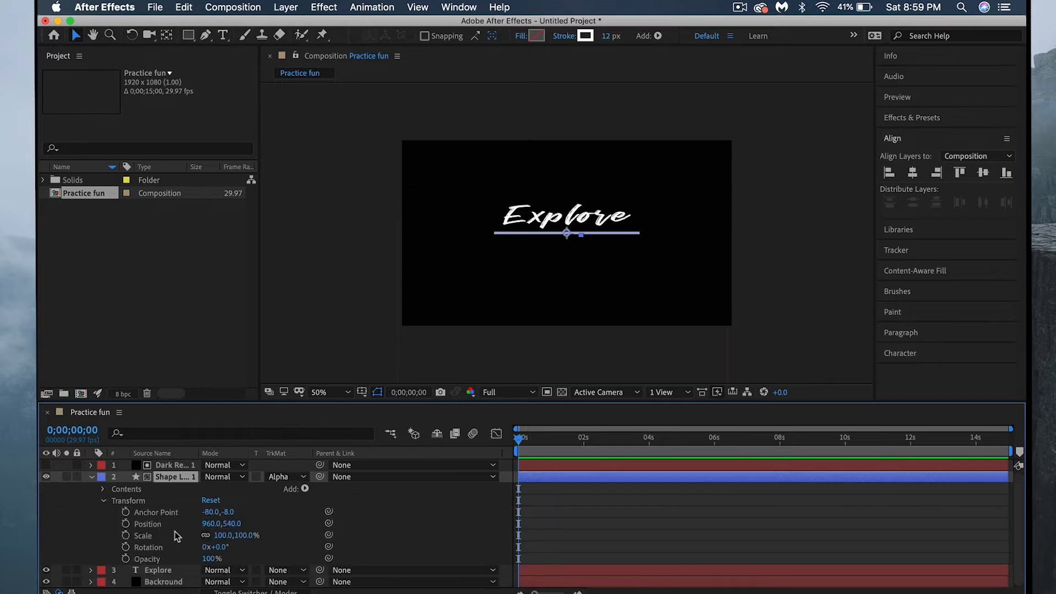
drag(519, 443, 571, 444)
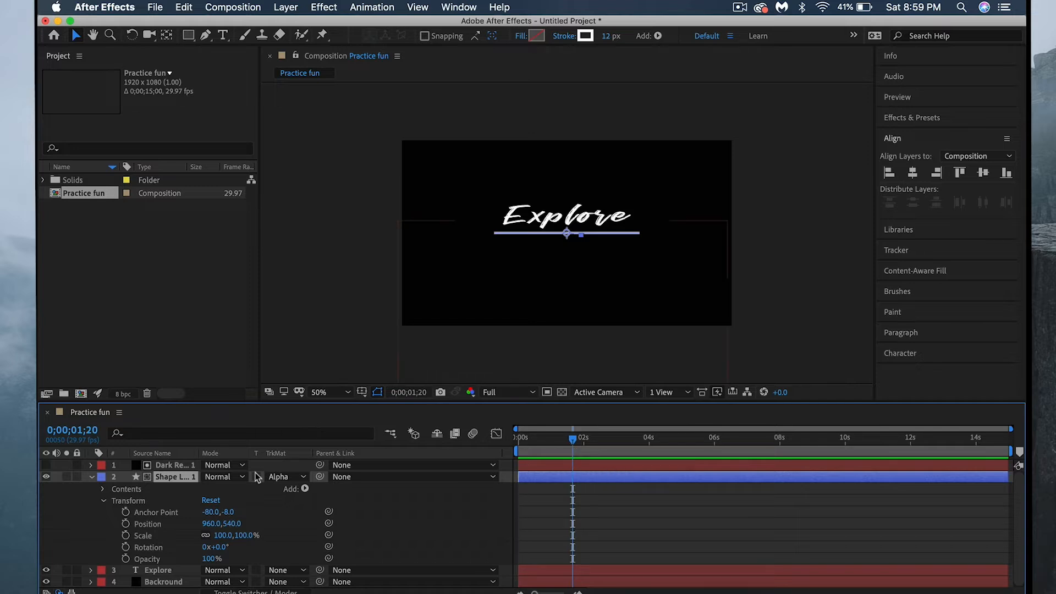
click(126, 523)
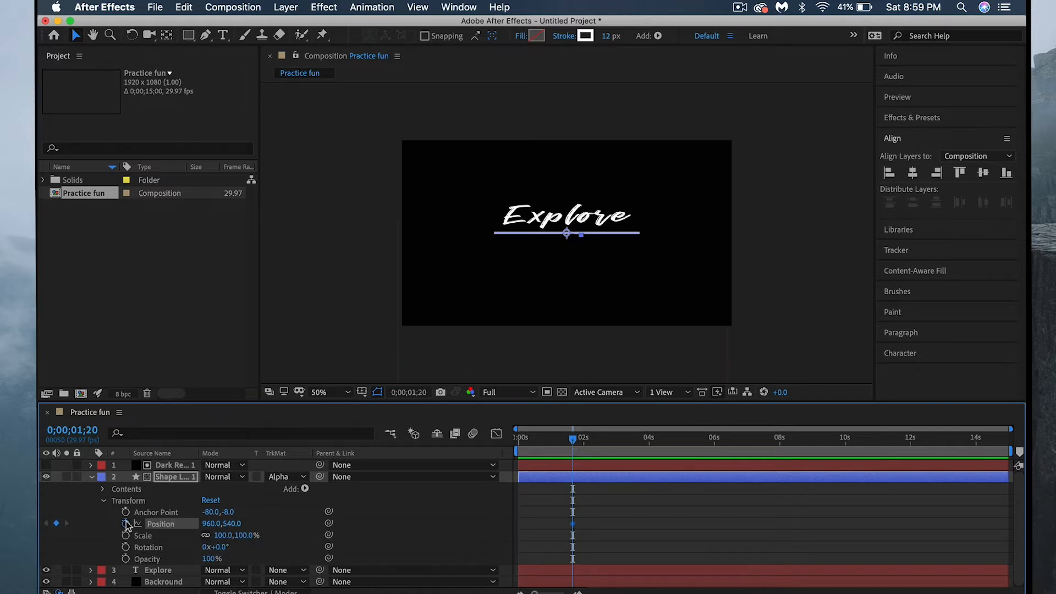
drag(573, 438, 461, 451)
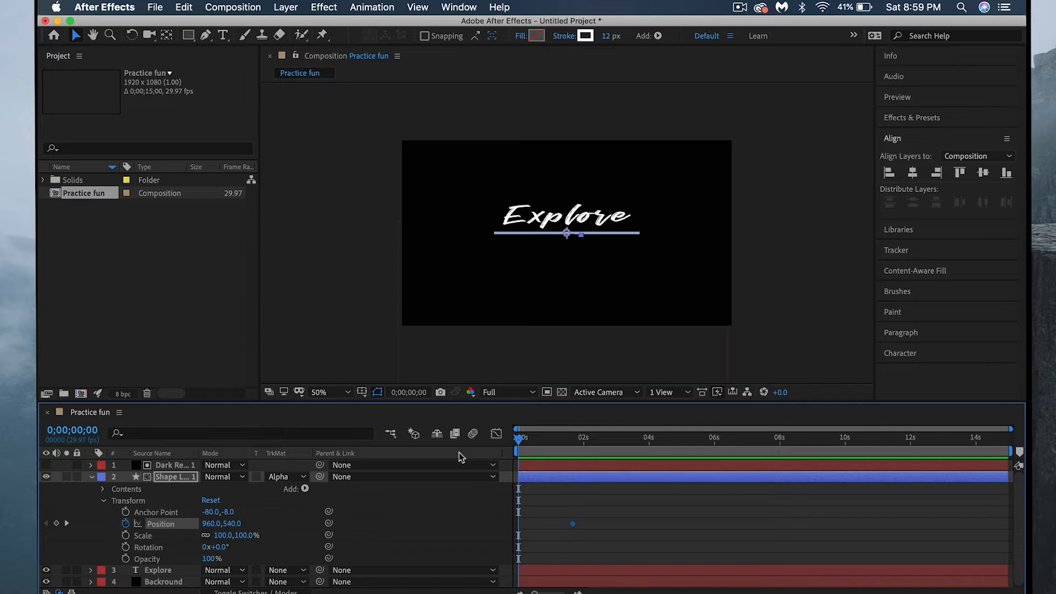
drag(231, 524, 142, 536)
drag(231, 526, 100, 544)
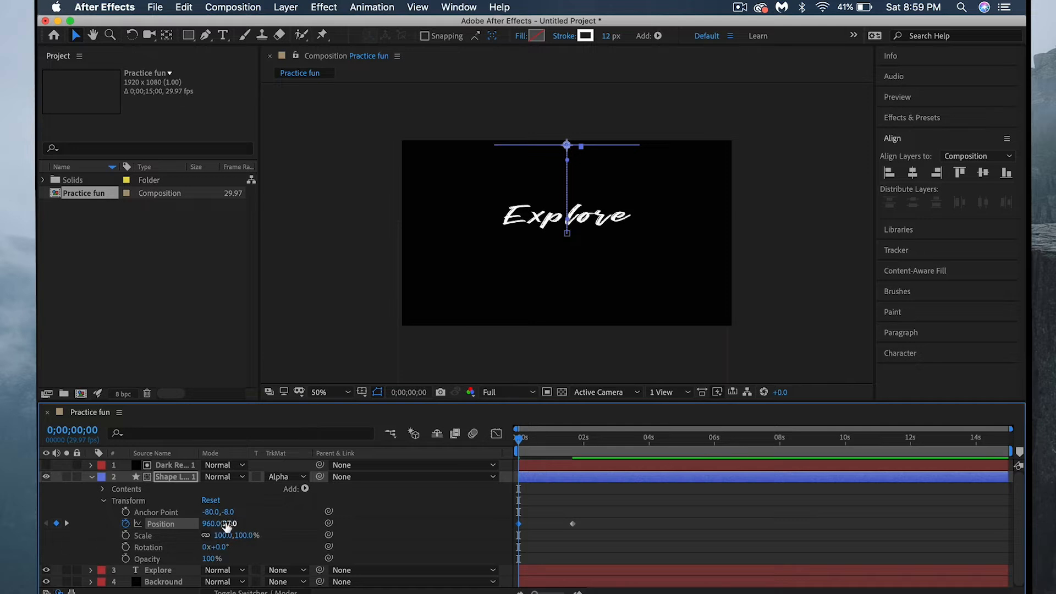
Step: Play the line's position animation twice from the start and return to the first frame
key(space)
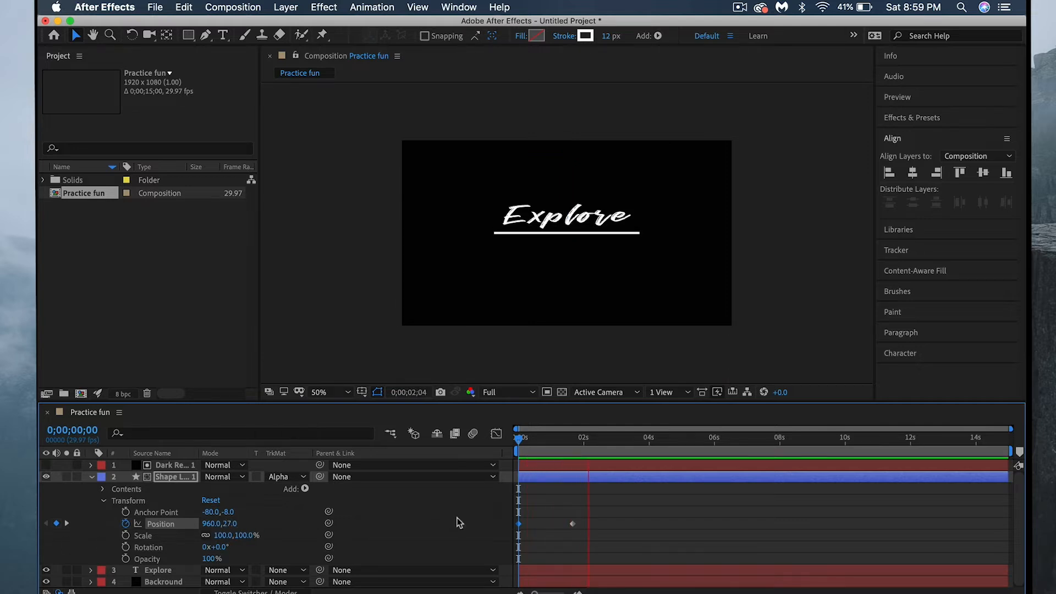
click(593, 439)
key(Home)
key(space)
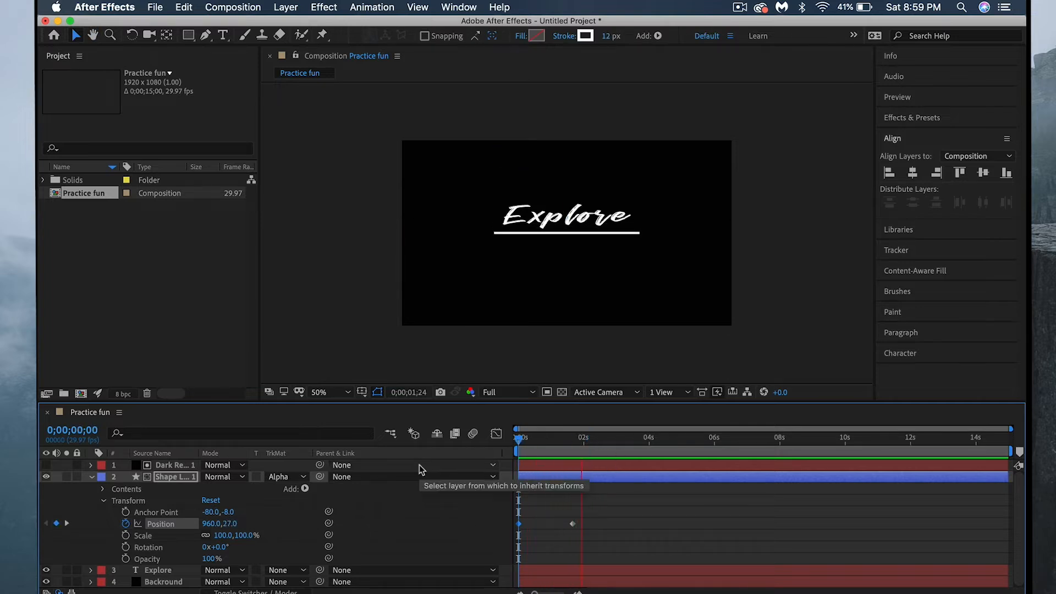
click(587, 438)
key(Home)
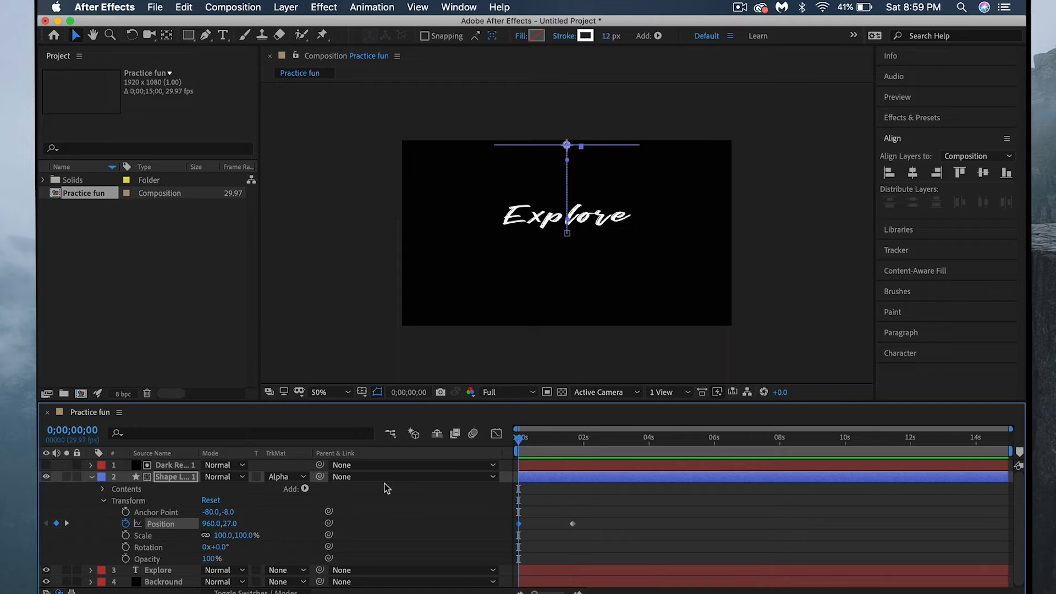
Step: Set the line's starting Position to 960, -6, shift its end keyframe to just before 2 seconds, and preview the motion
drag(230, 526, 199, 528)
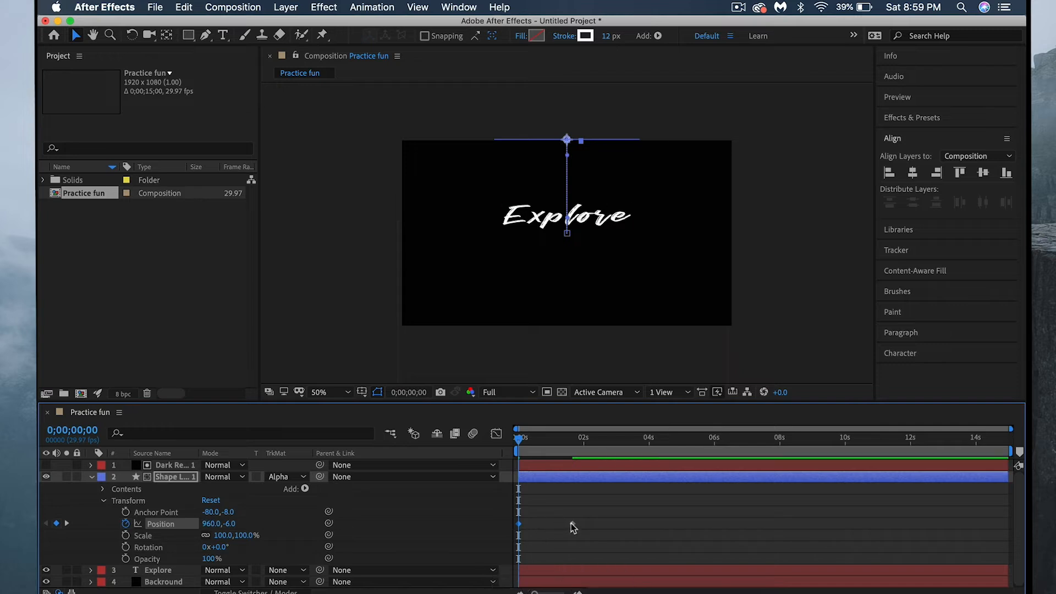
drag(572, 523, 581, 524)
click(577, 550)
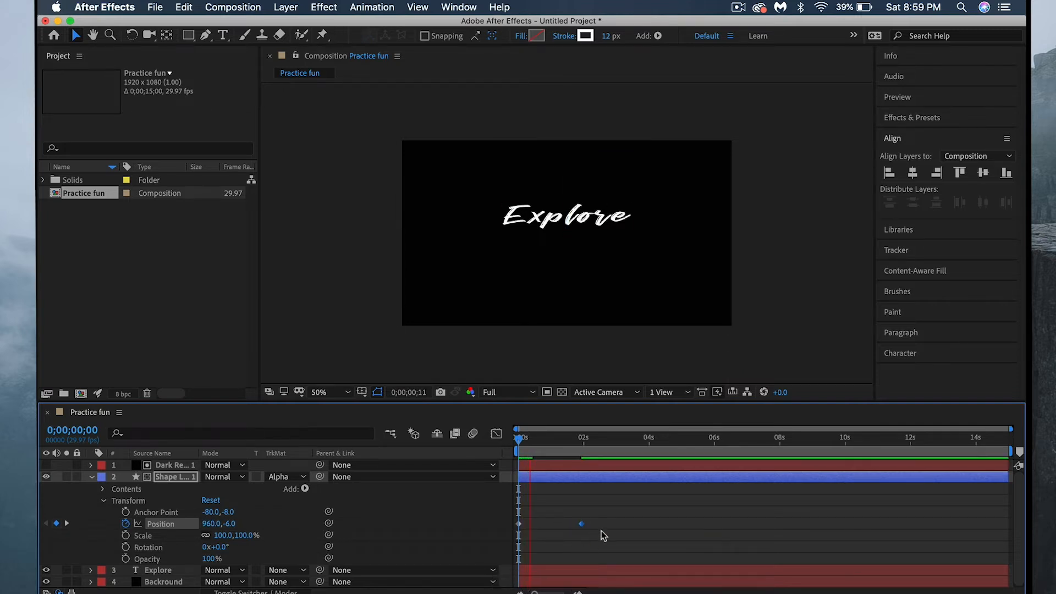
click(534, 439)
drag(533, 446, 518, 440)
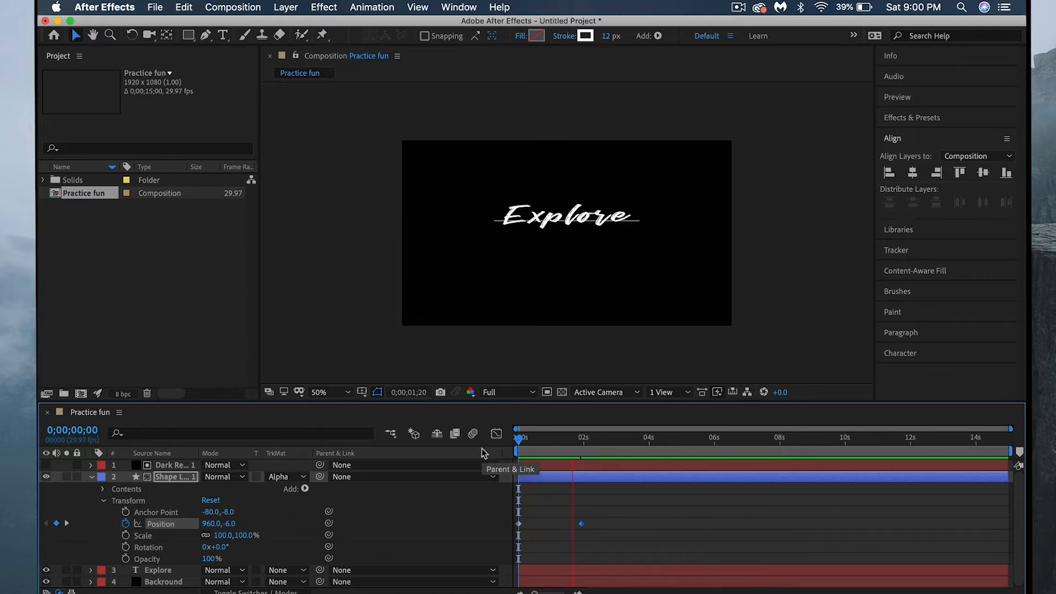
drag(519, 439, 424, 475)
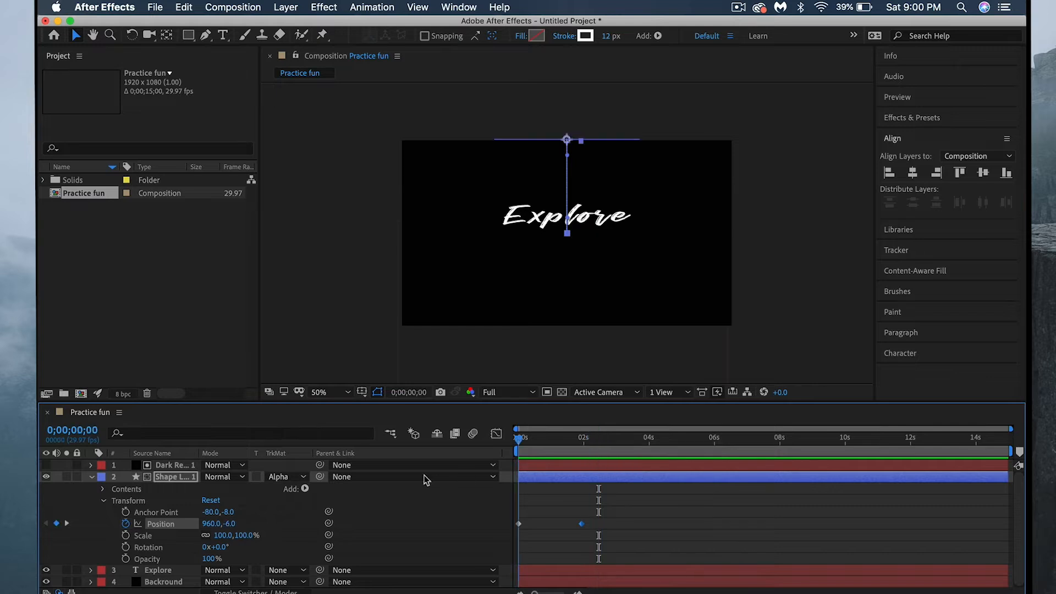
Step: Apply Easy Ease to both Position keyframes of the line, preview the animation, and collapse the layer's properties
click(570, 521)
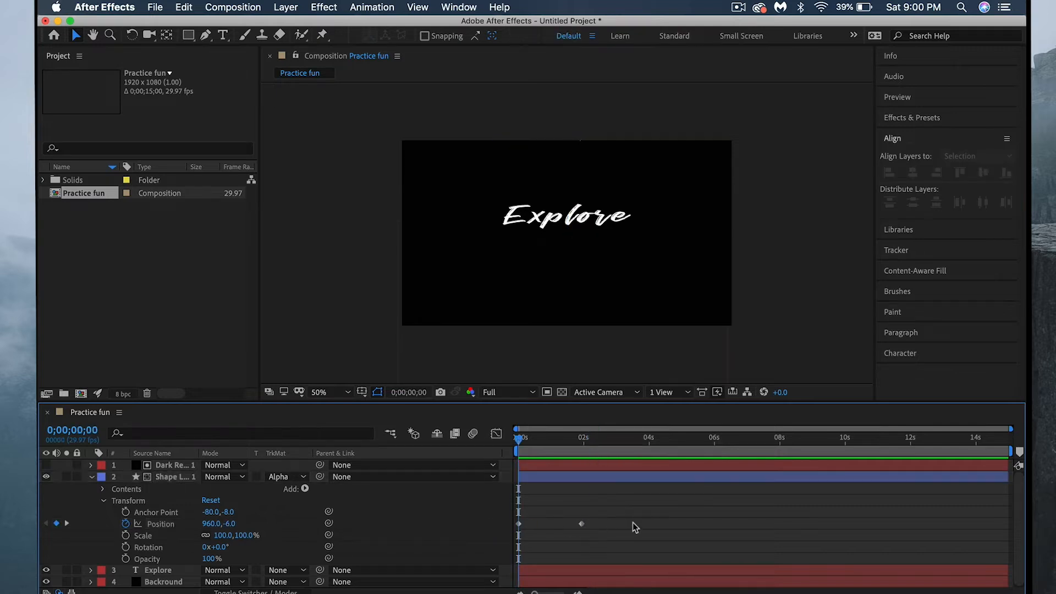
drag(632, 527, 500, 522)
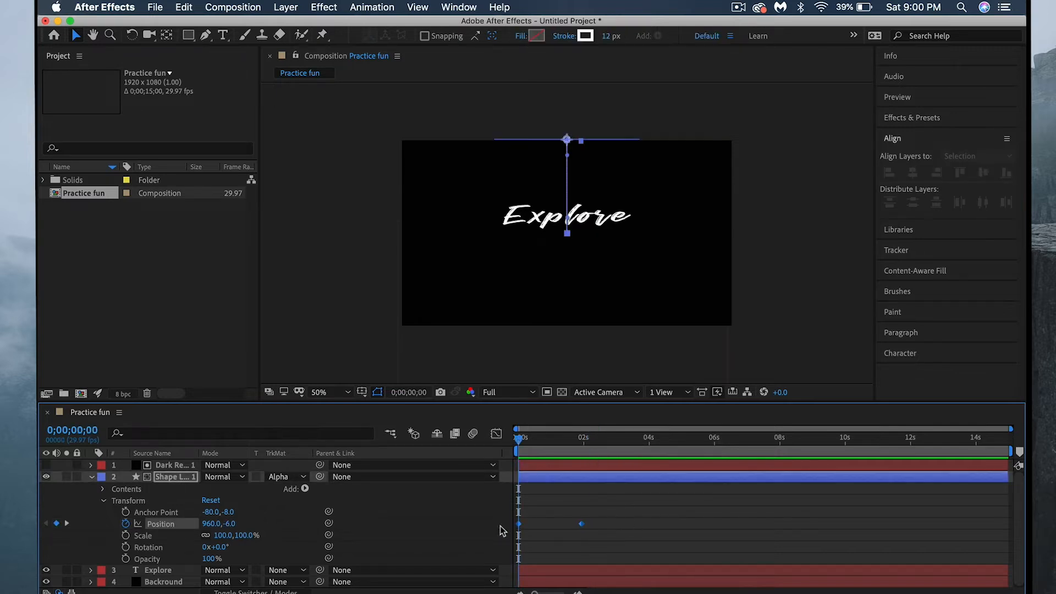
right_click(582, 524)
mouse_move(607, 588)
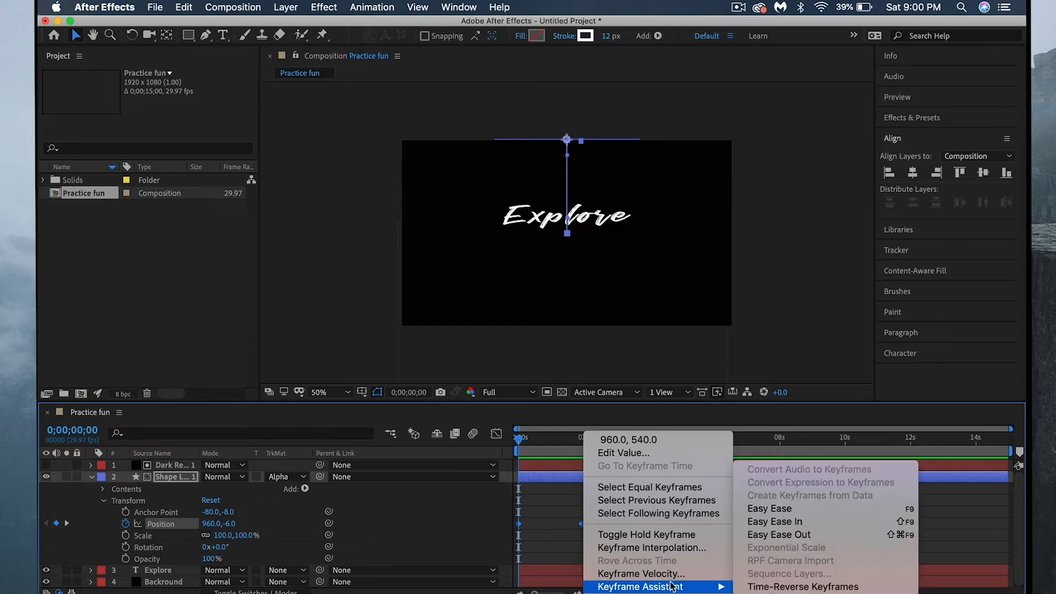
click(755, 510)
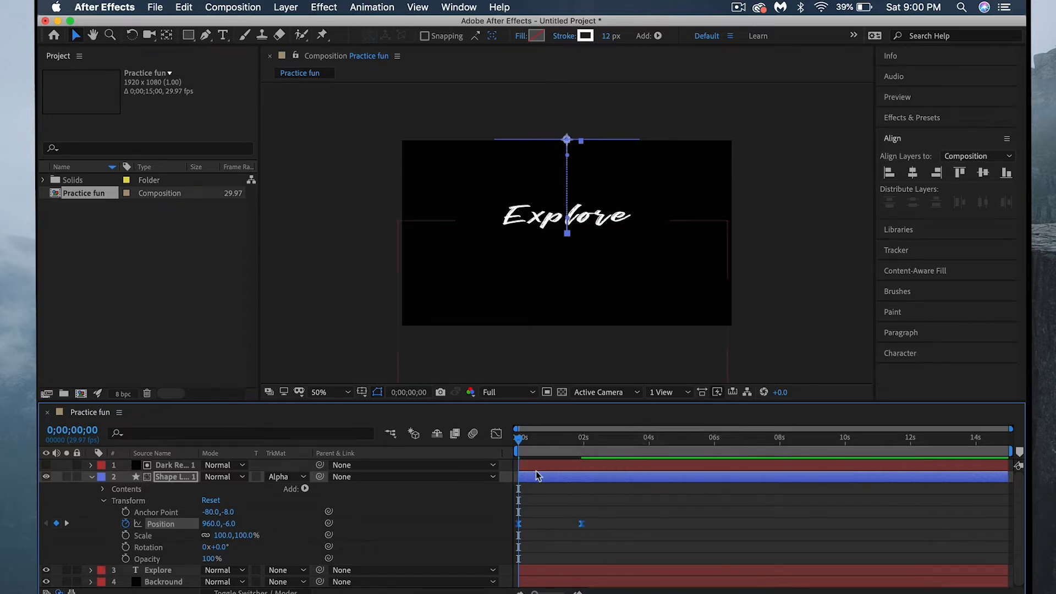
key(space)
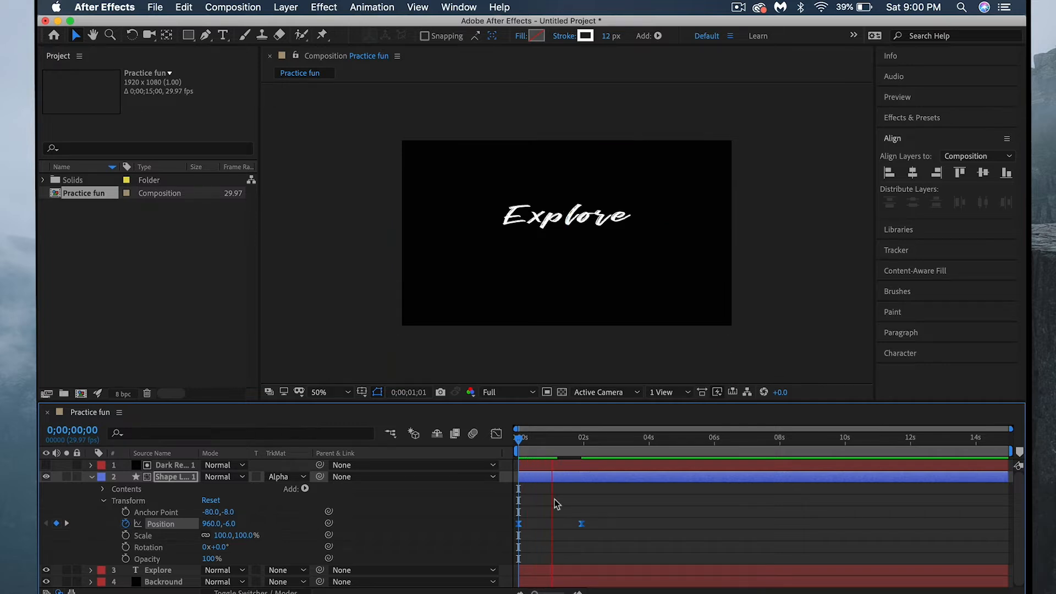
click(589, 437)
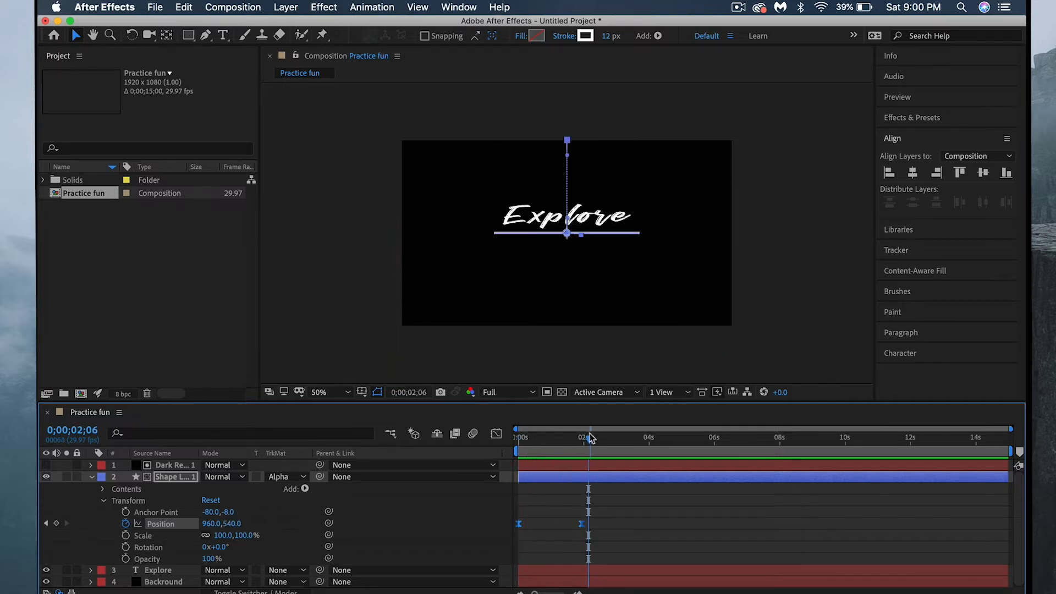
drag(589, 437, 396, 449)
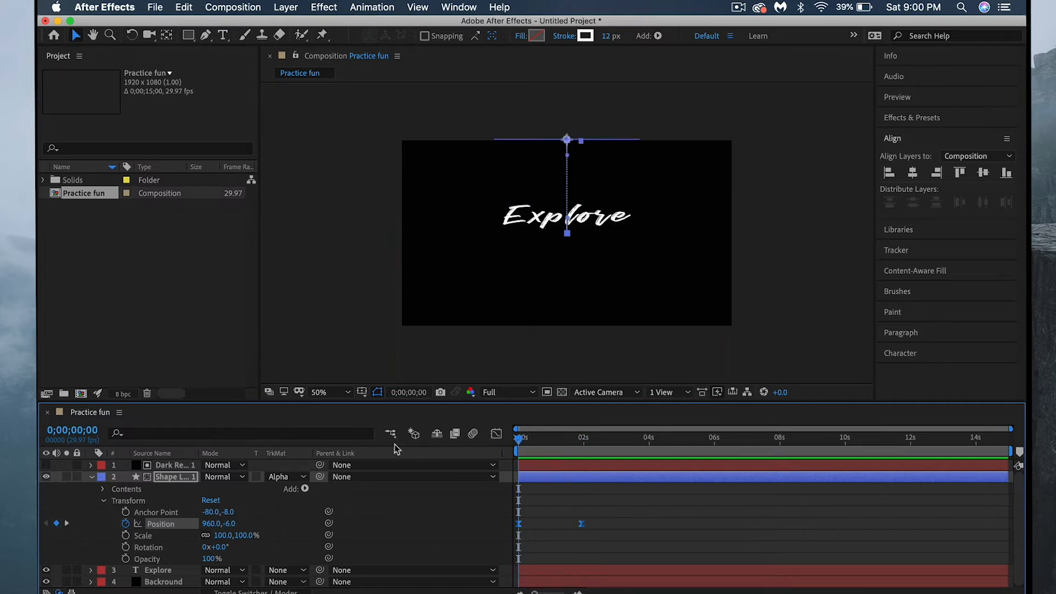
click(93, 476)
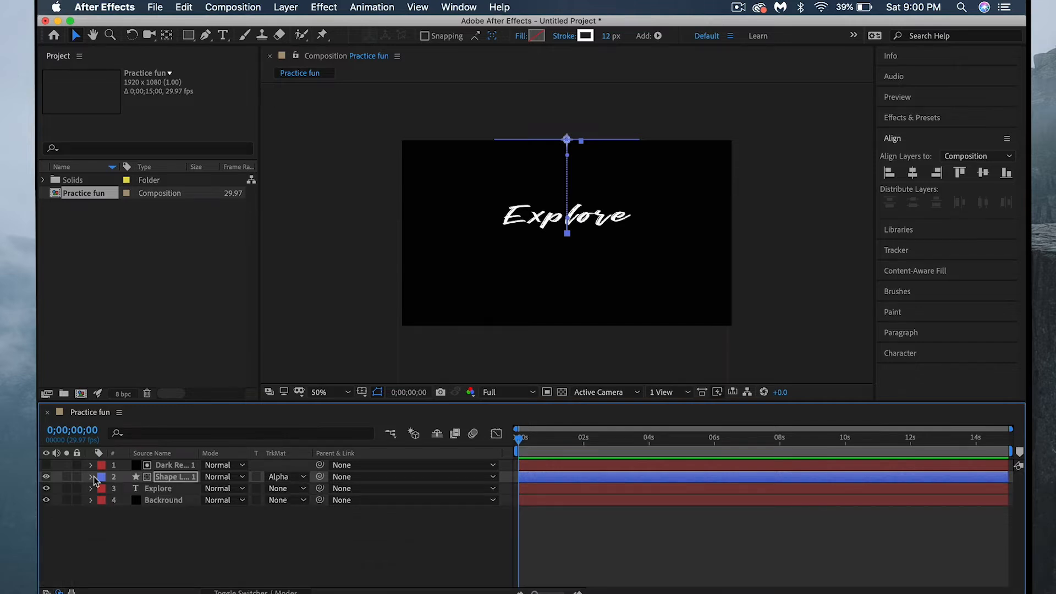
Step: Duplicate the Dark Red Solid 1 matte layer and place the copy directly above the Explore text layer
click(163, 466)
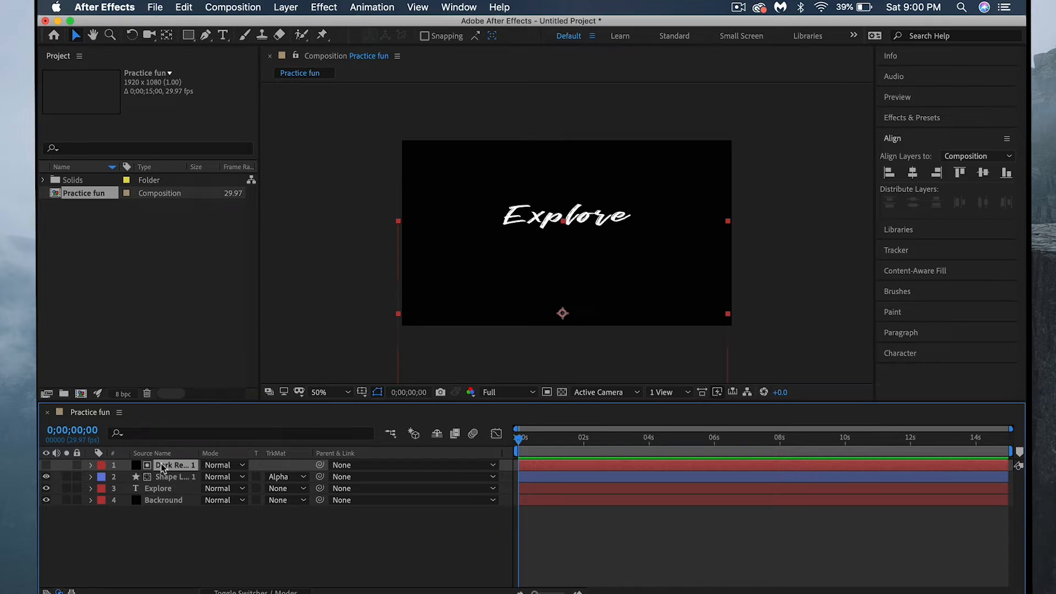
key(super+d)
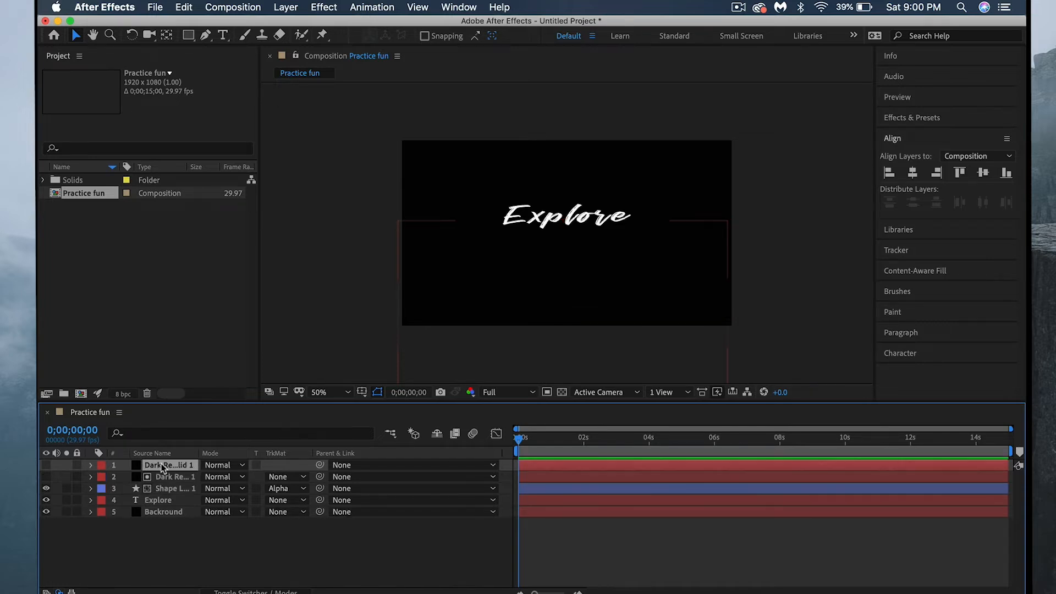
drag(162, 466, 159, 495)
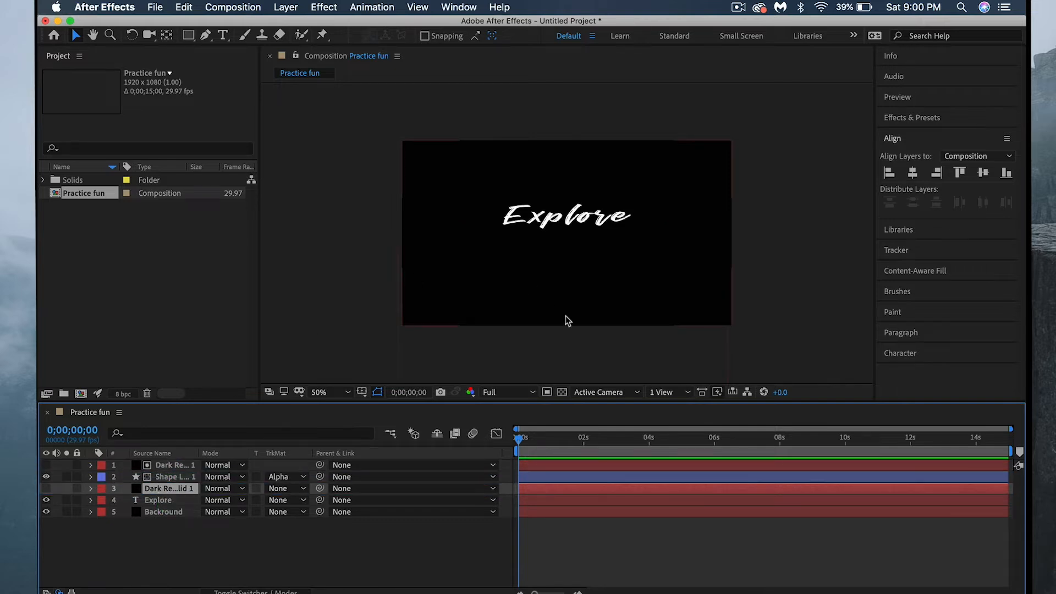
drag(518, 443, 574, 454)
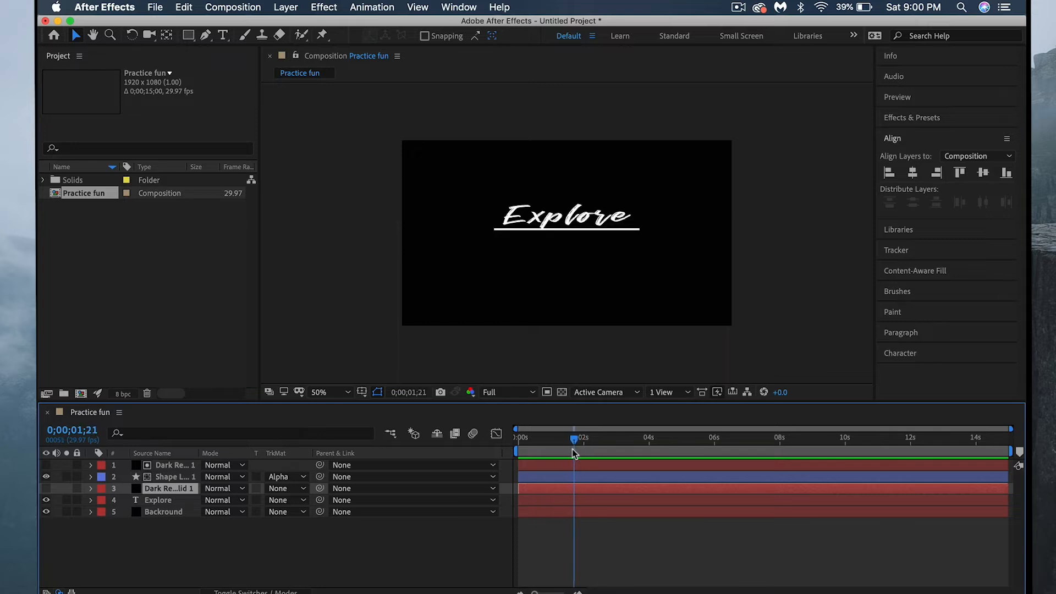
click(591, 275)
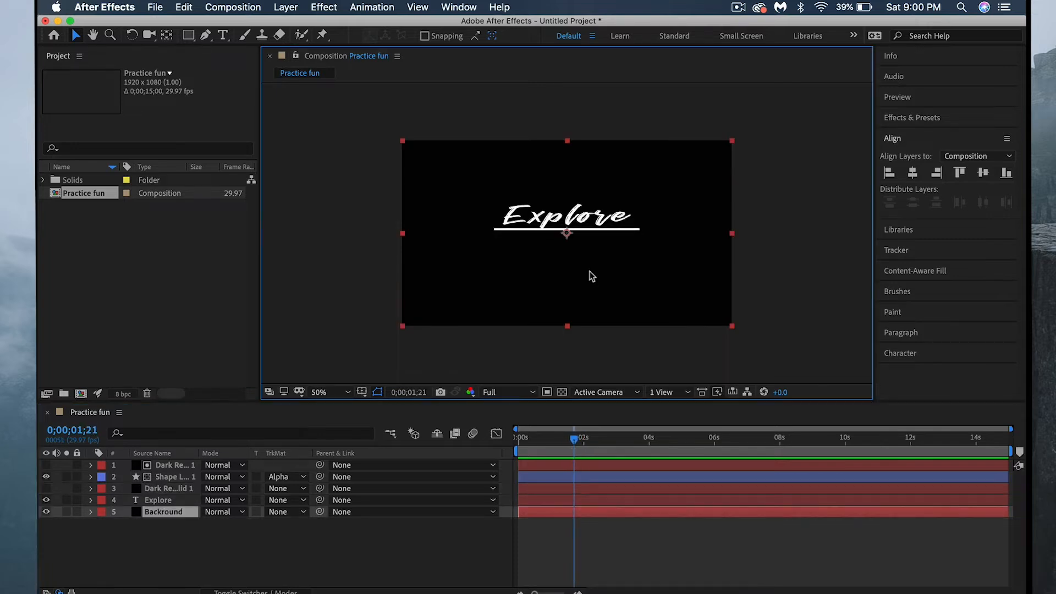
drag(602, 259, 604, 347)
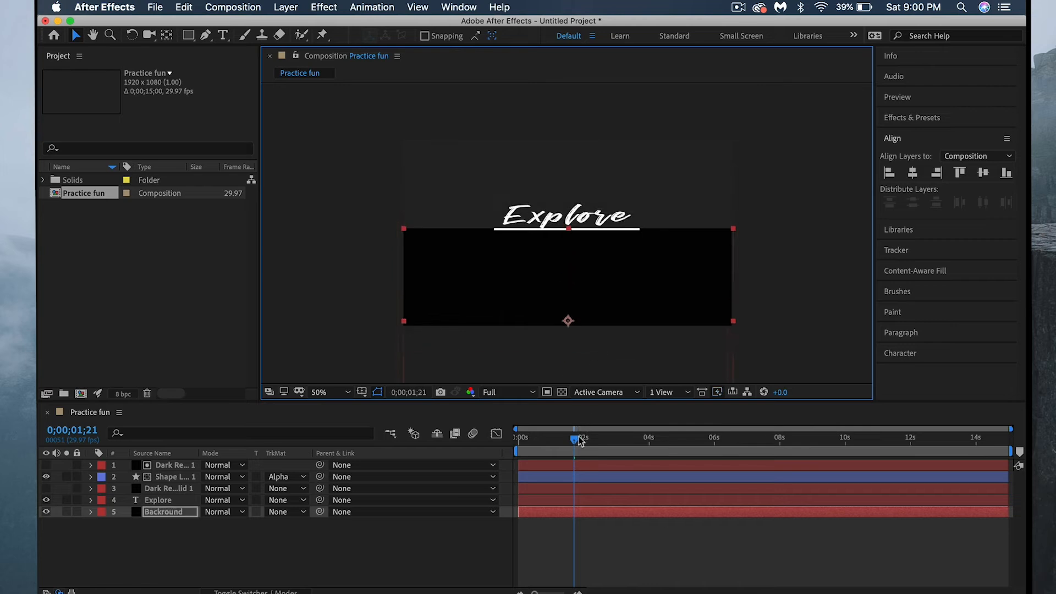
drag(592, 302, 588, 212)
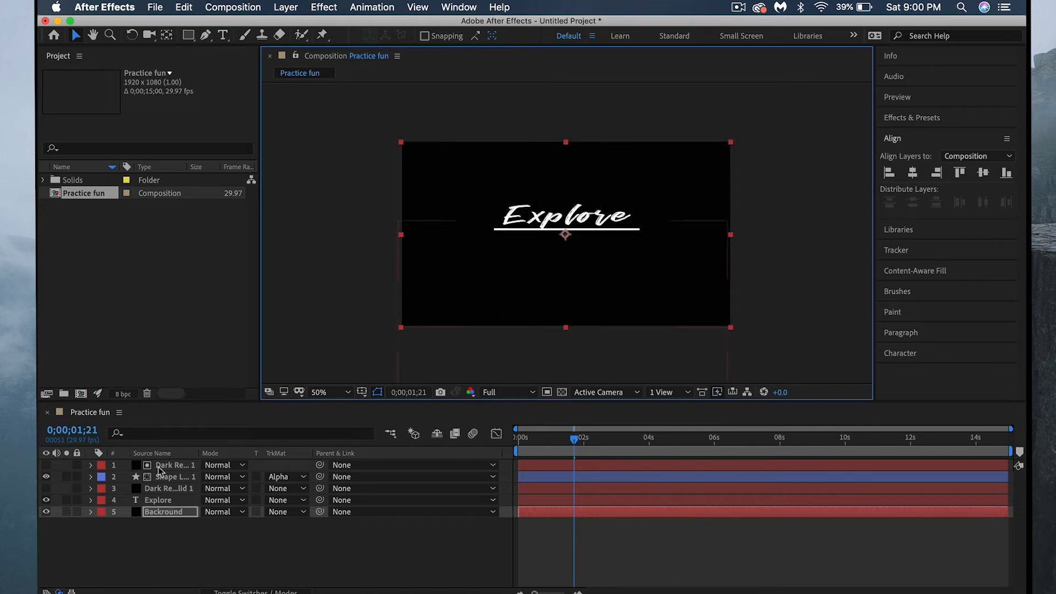
Step: Set the Explore text layer to use the duplicated solid directly above it as an Alpha Matte
click(163, 485)
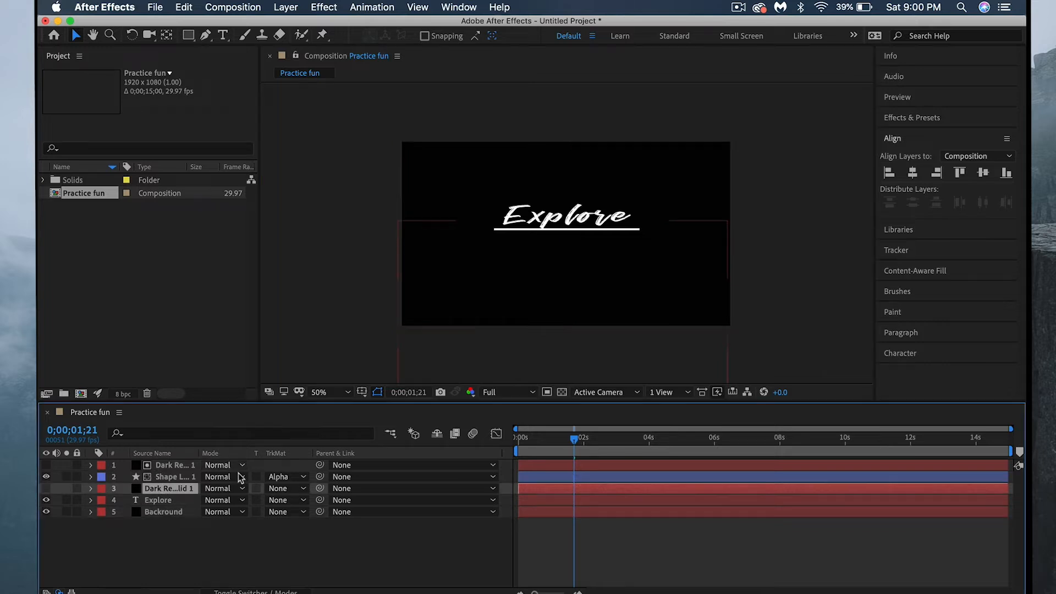
click(294, 501)
click(308, 532)
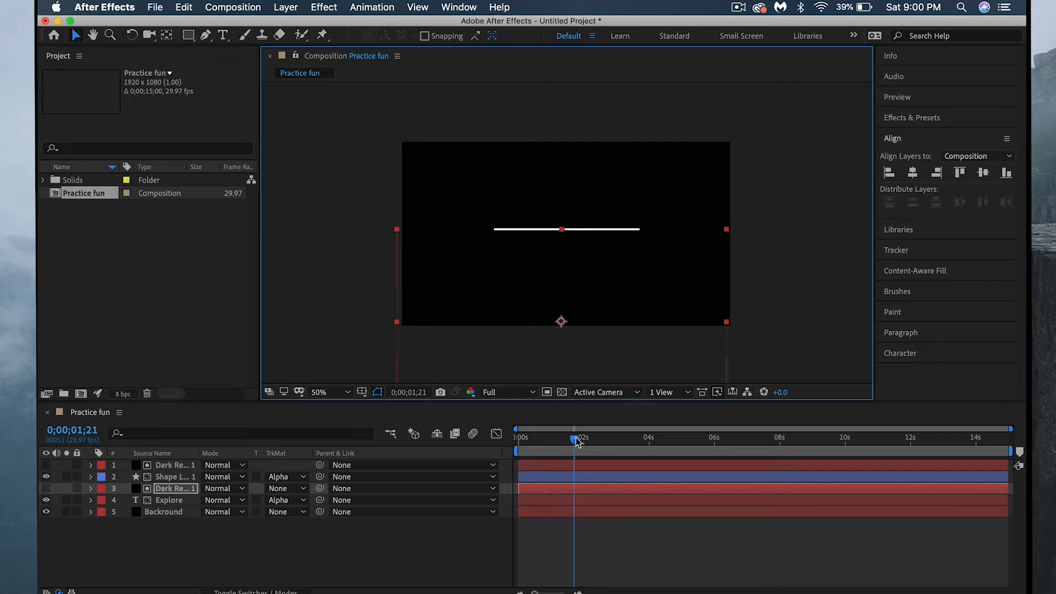
Step: Lower the Explore text's matte solid until its upper edge sits just below the line at 0;00;02;01, and return to the first frame
drag(576, 439, 584, 439)
click(604, 271)
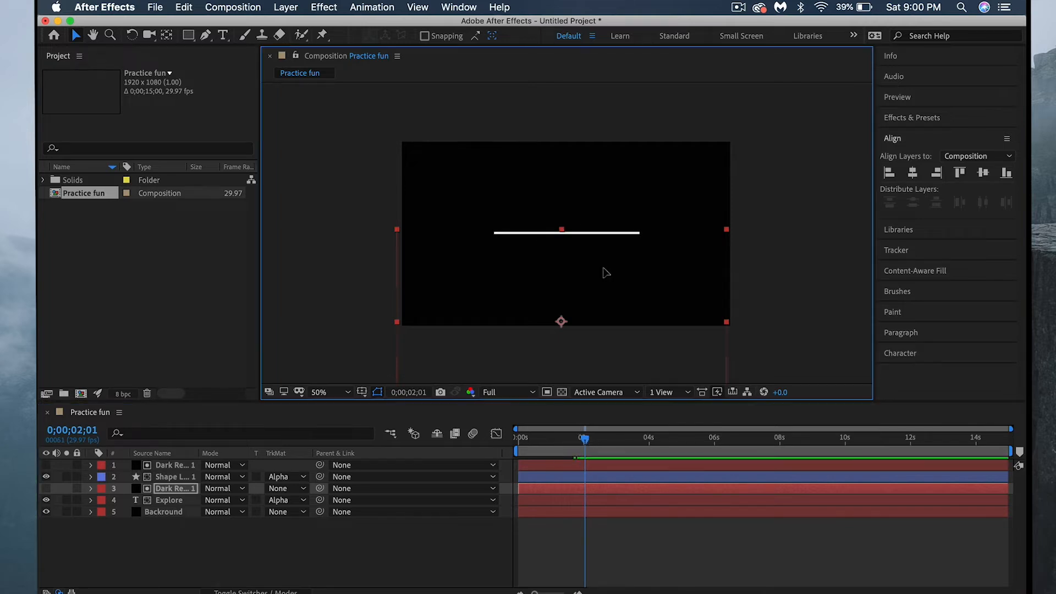
drag(605, 277, 605, 282)
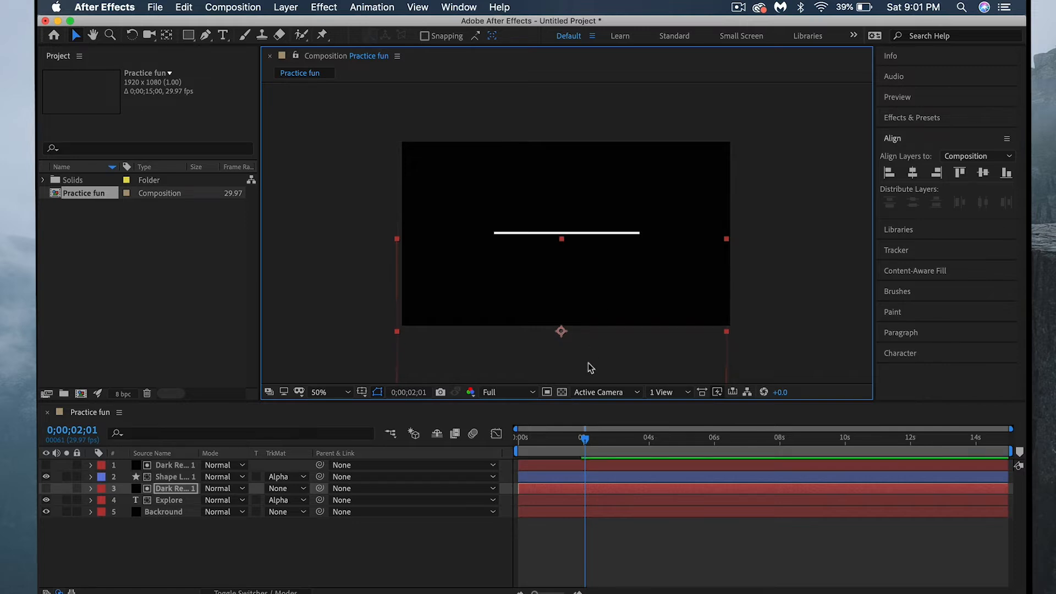
drag(585, 442, 519, 440)
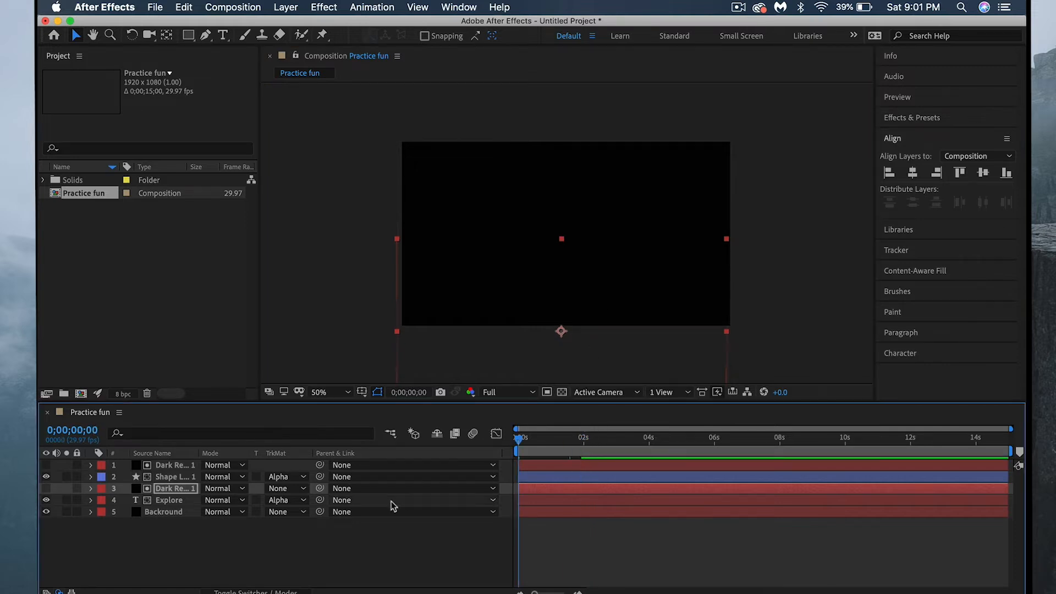
Step: At 0;00;02;05, place the Explore text below the line by setting its Position to 596.8, 683.0
click(91, 500)
click(90, 476)
scroll(120, 484, down, 2)
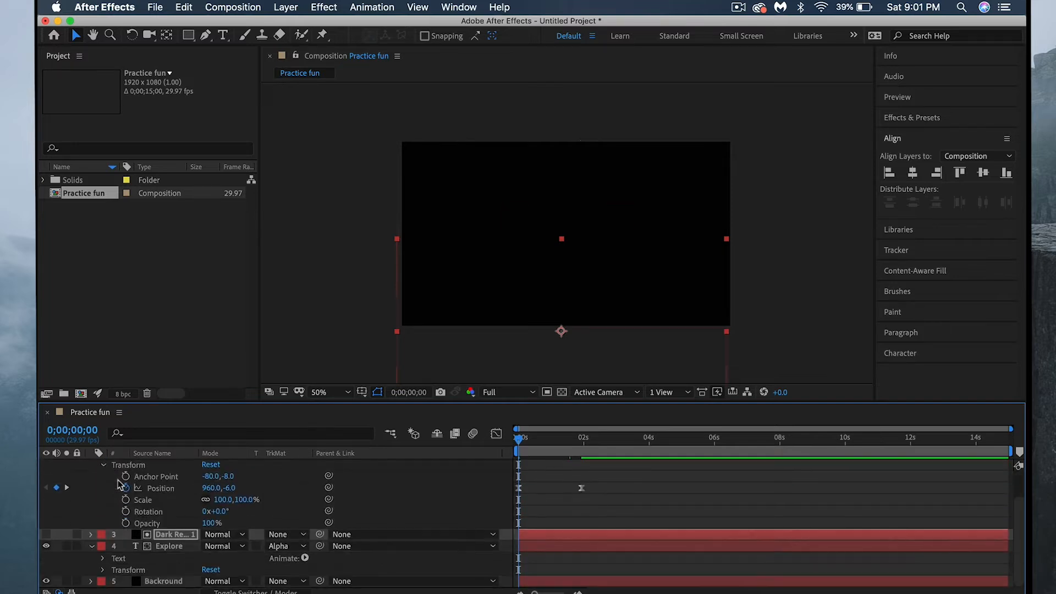
click(102, 570)
scroll(102, 570, down, 2)
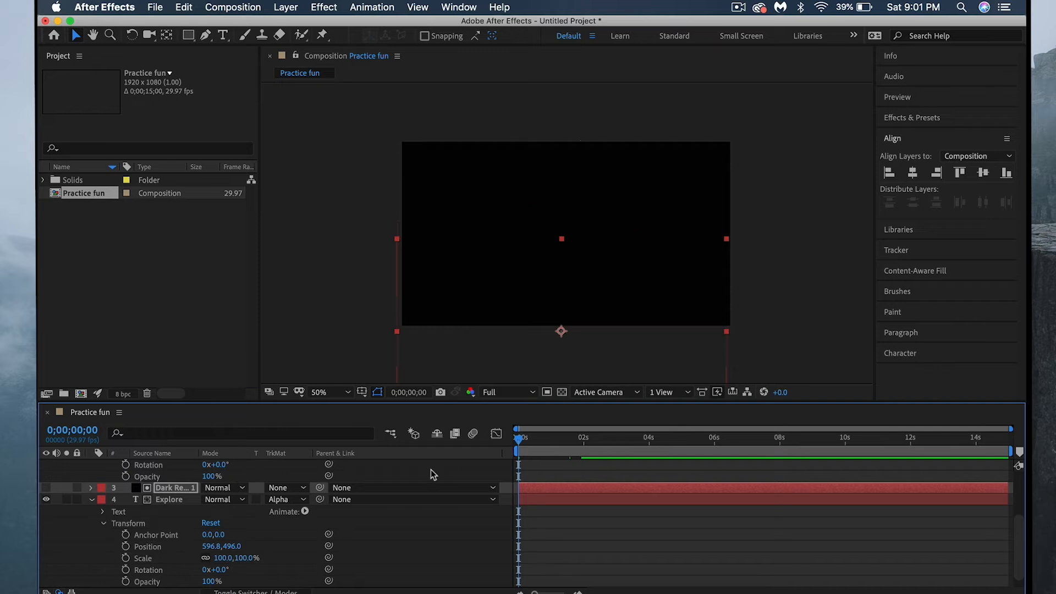
drag(519, 439, 591, 444)
scroll(581, 494, up, 4)
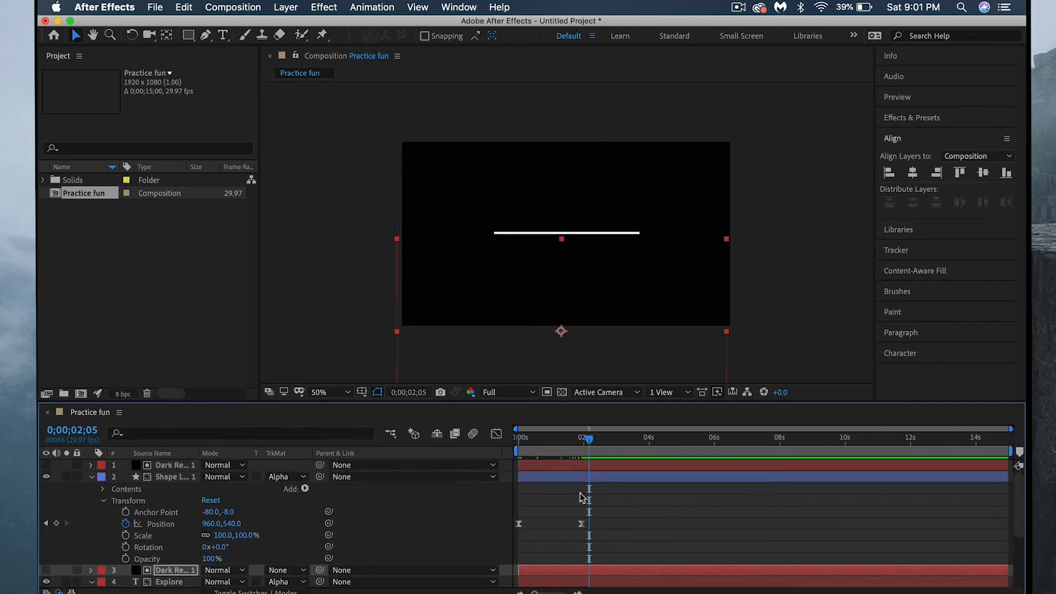
drag(235, 535, 348, 550)
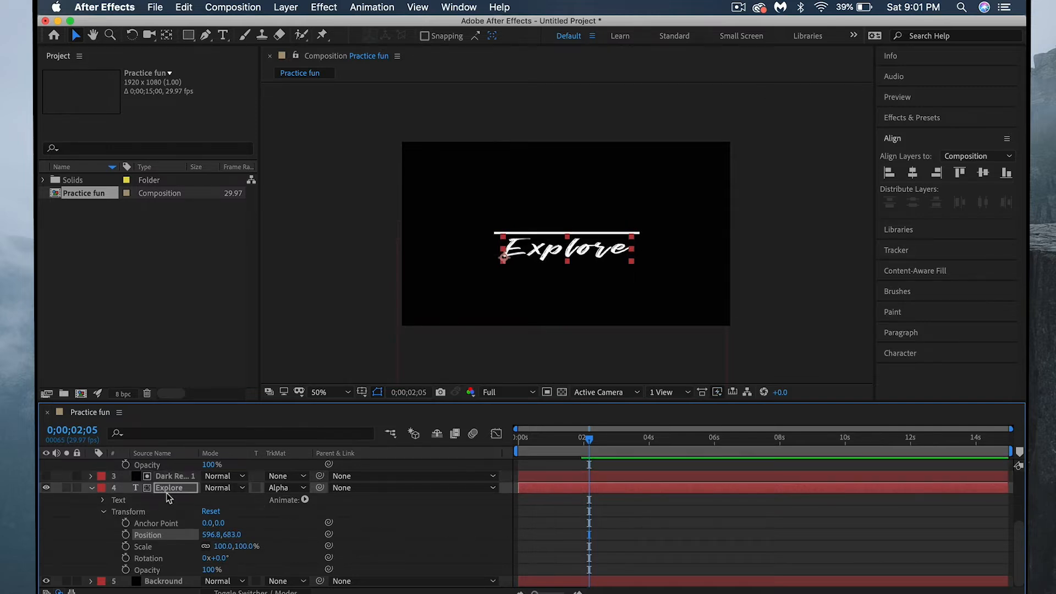
Step: Raise the Explore text's matte solid slightly toward the line and set the text's Position to 596.8, 691.0
click(172, 478)
drag(504, 298, 503, 293)
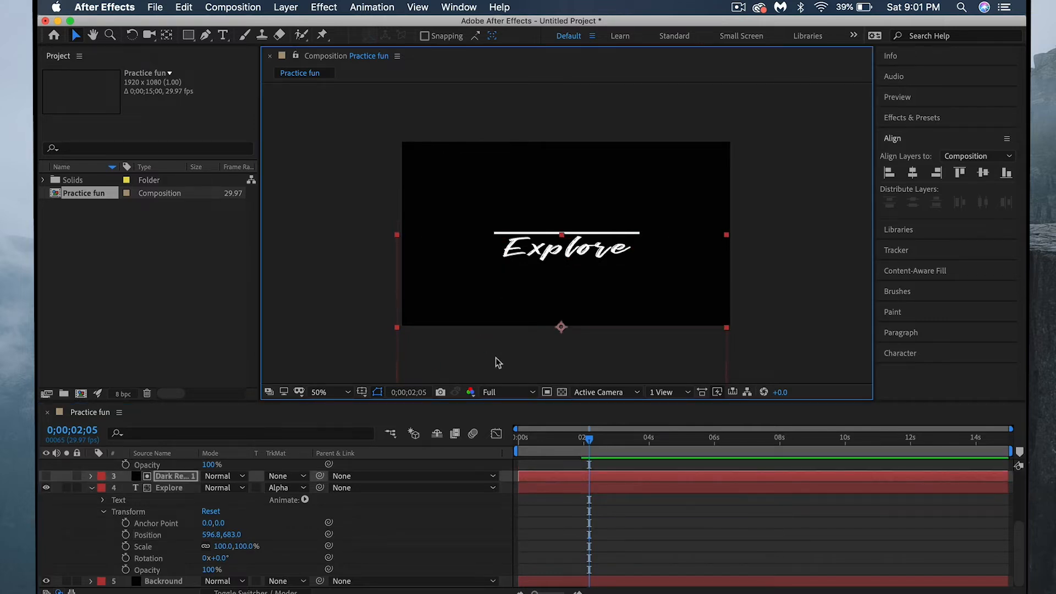
click(233, 535)
mouse_move(235, 535)
mouse_down()
mouse_move(206, 536)
mouse_move(230, 540)
mouse_up()
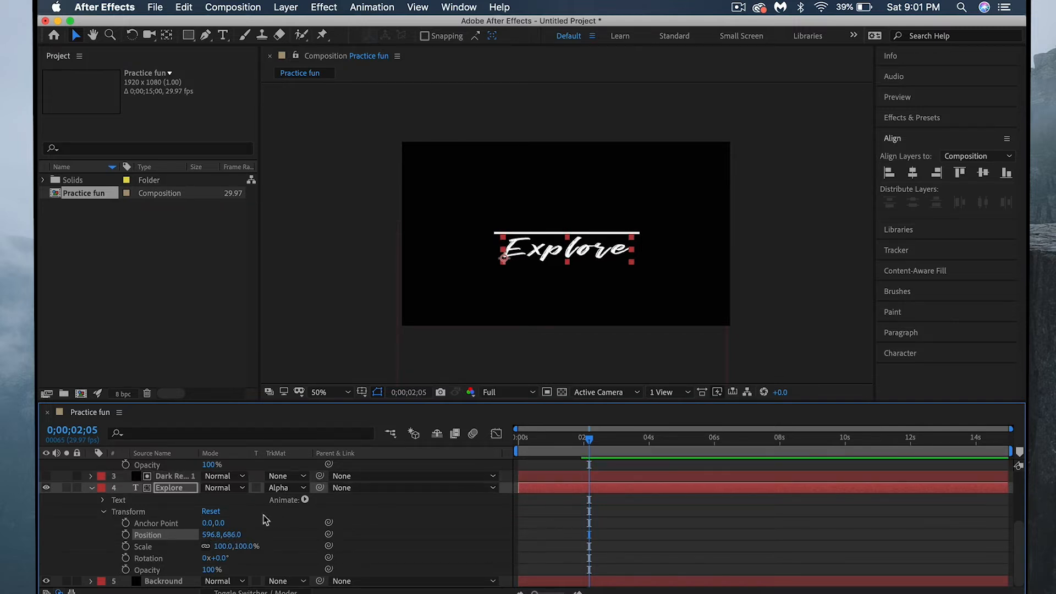
drag(236, 535, 235, 538)
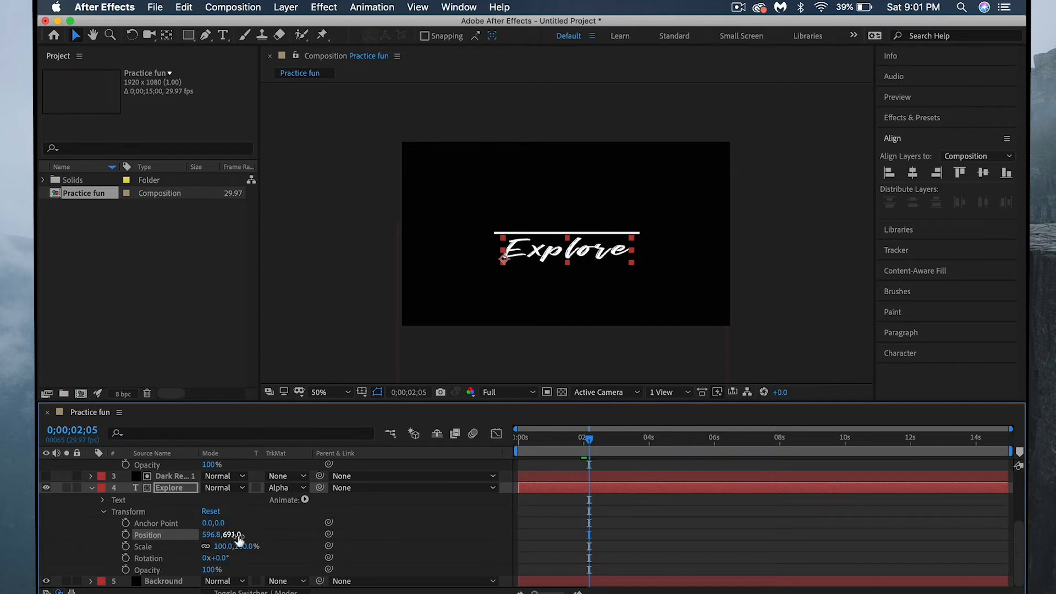
Step: Keyframe the Explore text's Position at 0;00;02;05 and, with the value 596.8, 204.0, at the first frame, and preview the animation
click(125, 535)
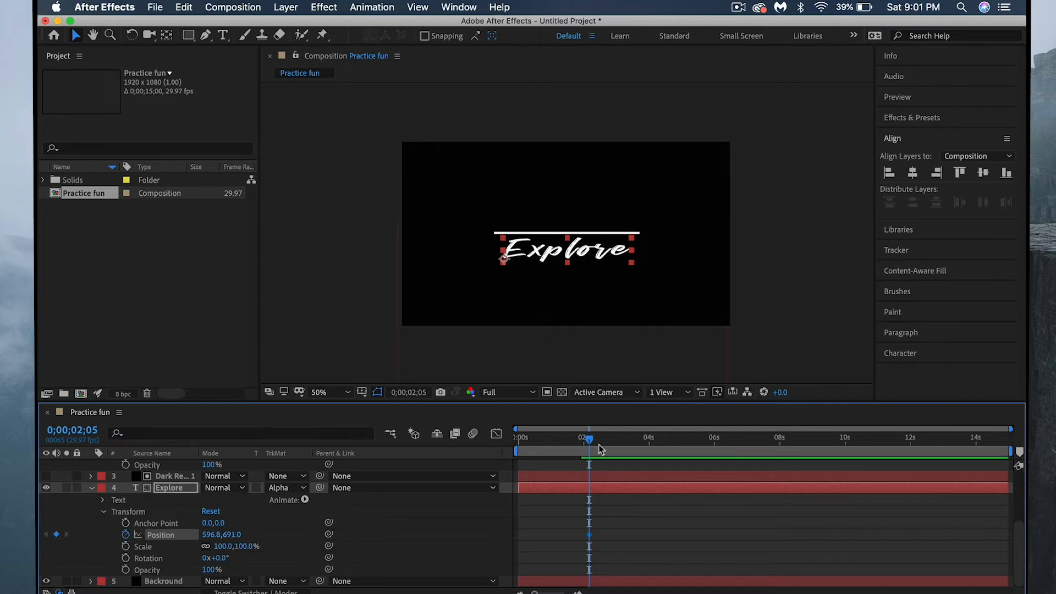
drag(588, 441, 432, 459)
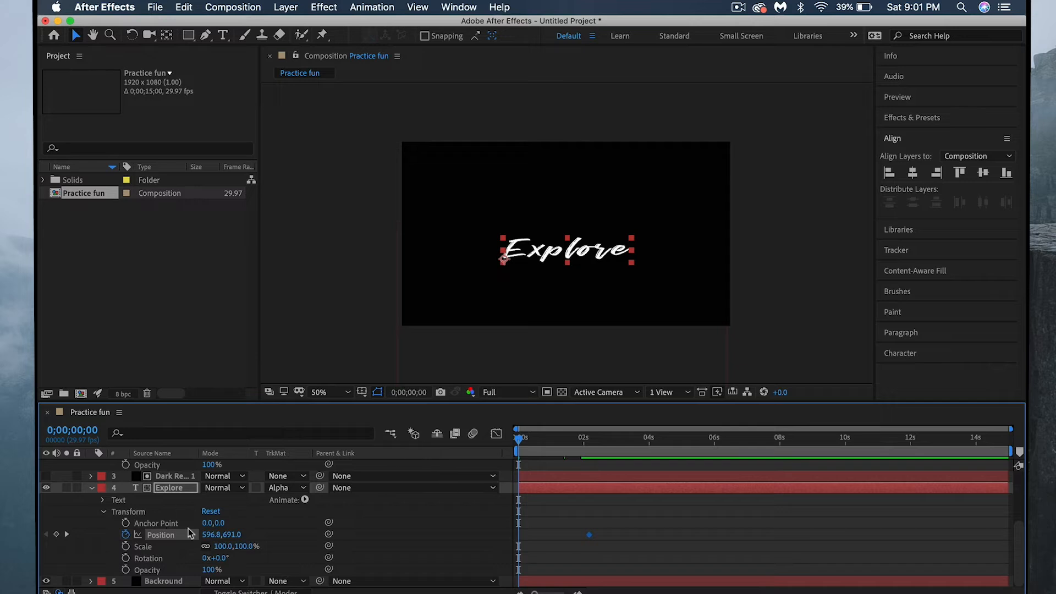
drag(231, 535, 142, 558)
key(space)
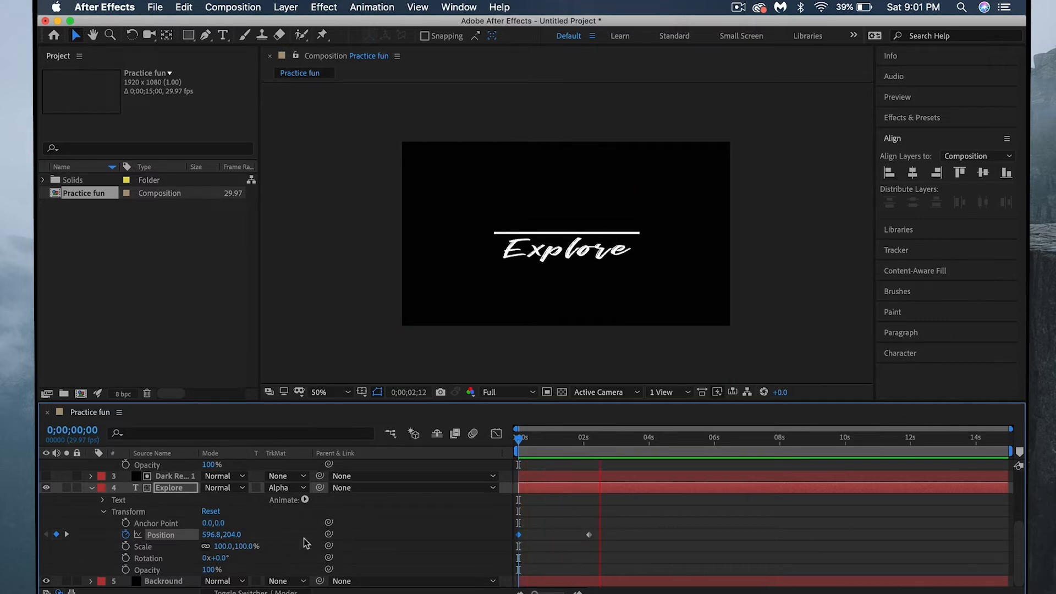
key(space)
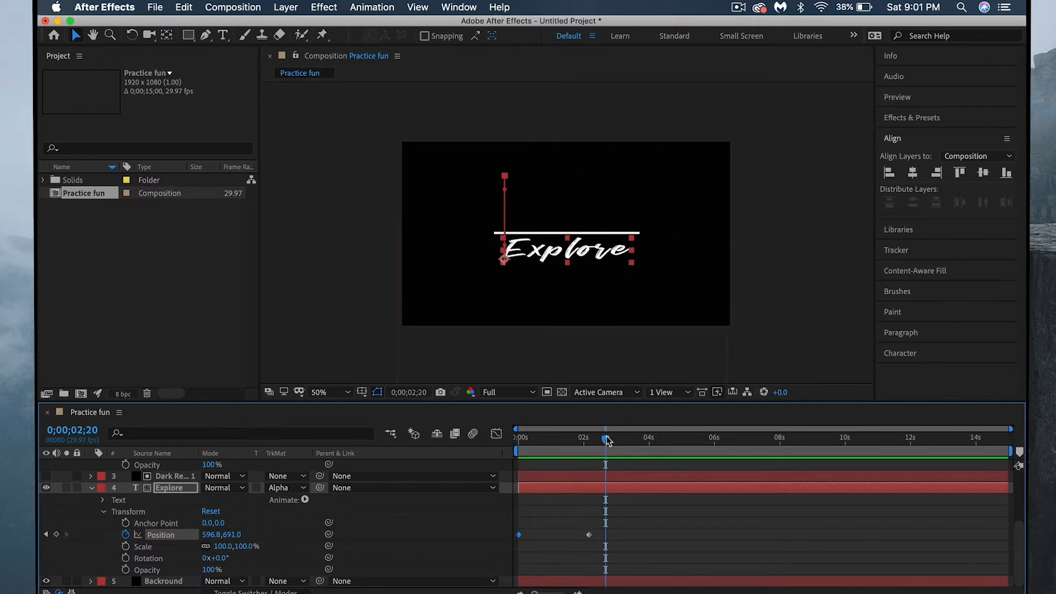
Step: Shift the Explore text's ending Position keyframe slightly later and set its first-frame Position to 596.8, 22.0
drag(606, 439, 578, 440)
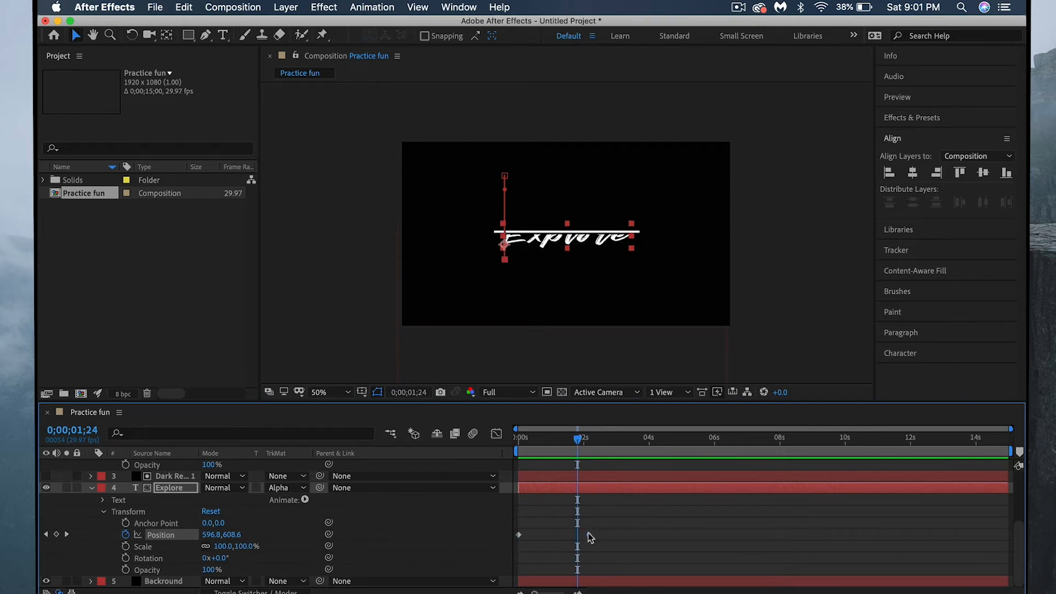
drag(589, 534, 596, 534)
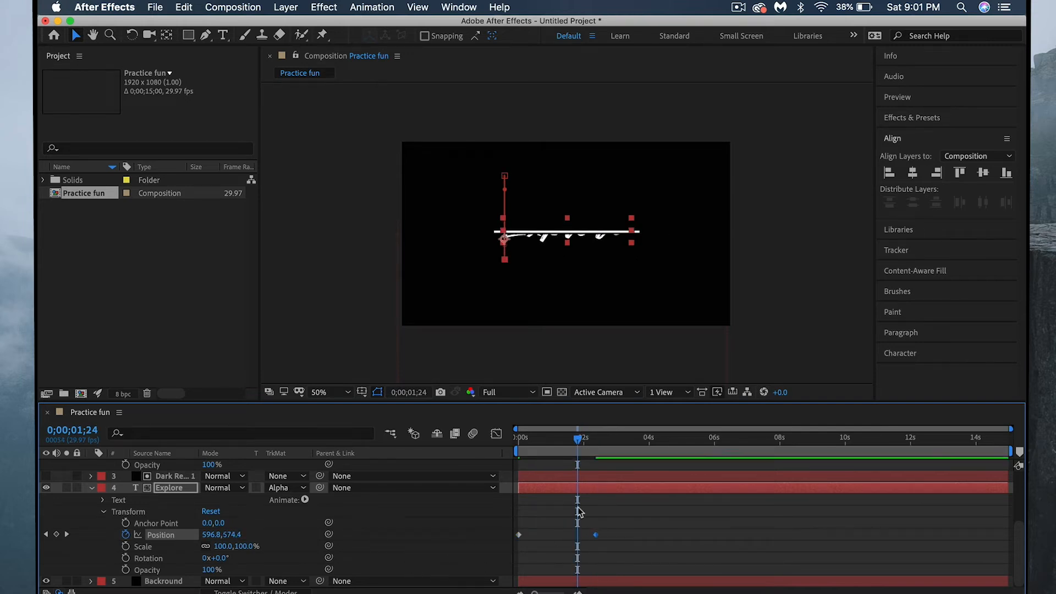
drag(581, 440, 473, 466)
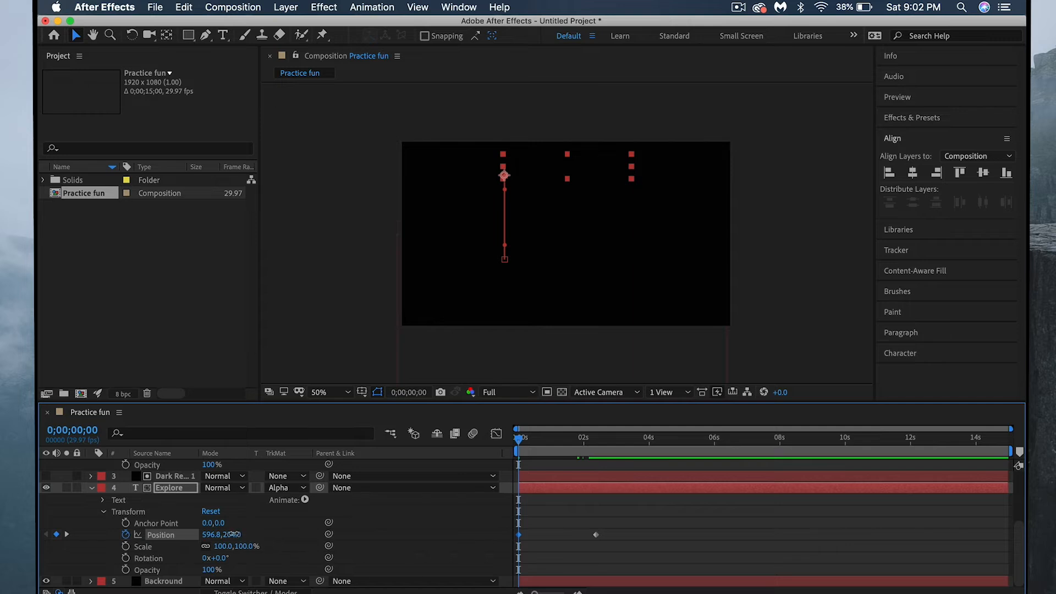
drag(235, 534, 215, 535)
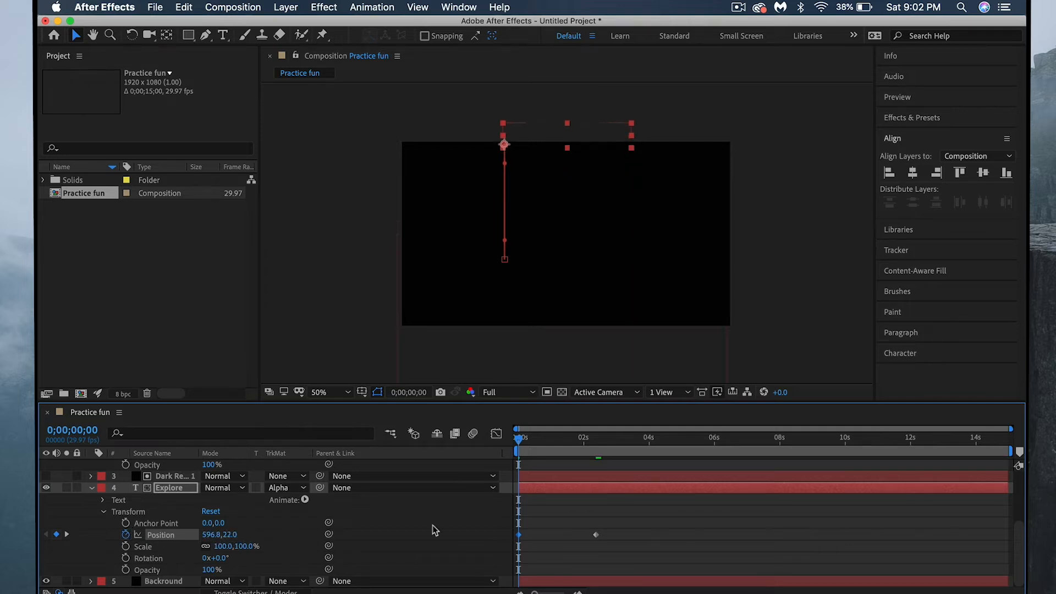
Step: Apply Easy Ease to both Position keyframes of the Explore text and preview the animation from the start
drag(640, 537, 520, 535)
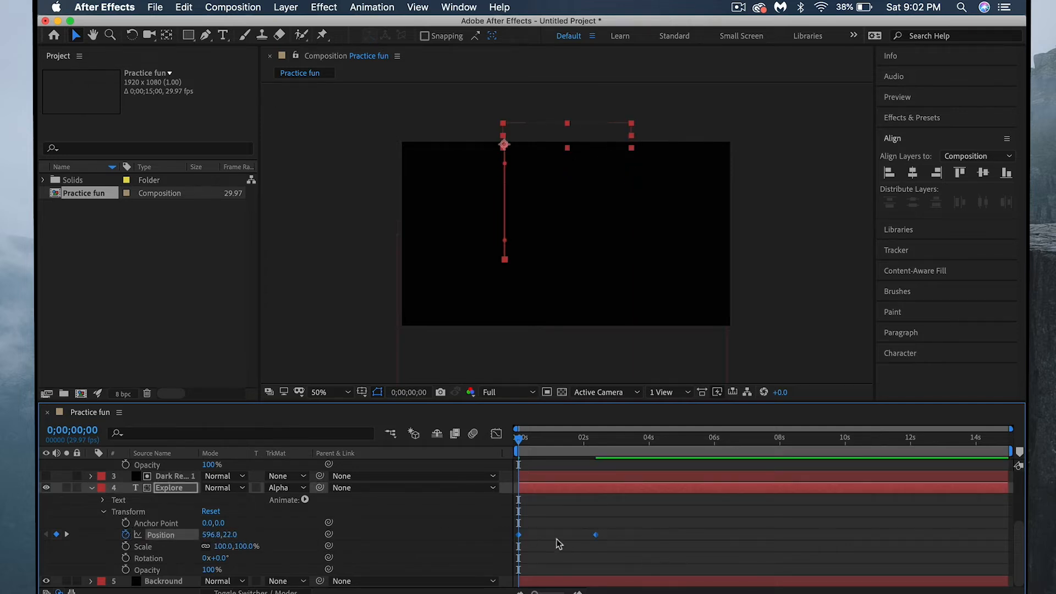
right_click(596, 535)
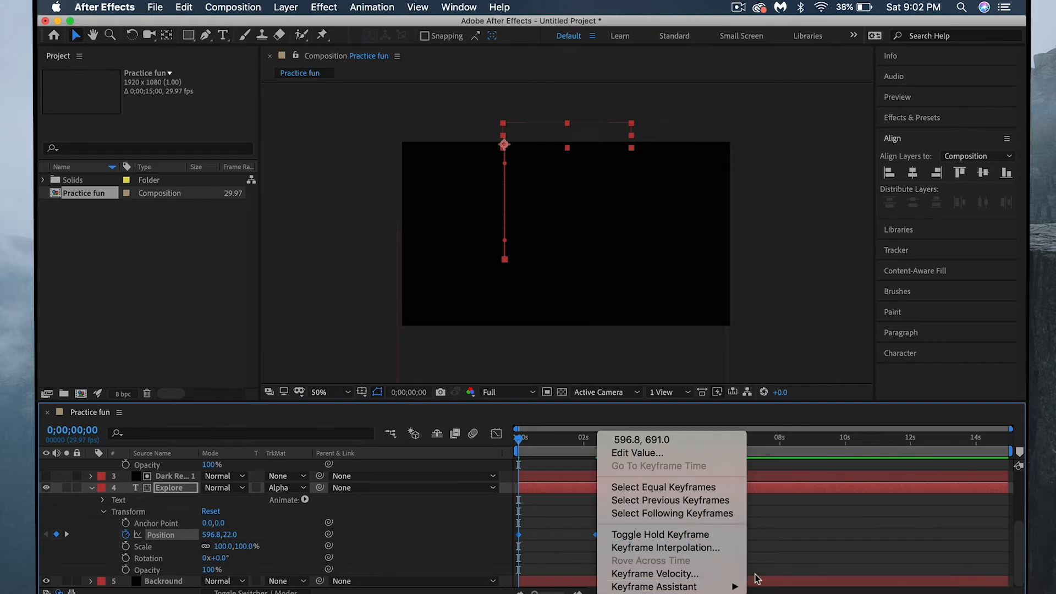
mouse_move(742, 587)
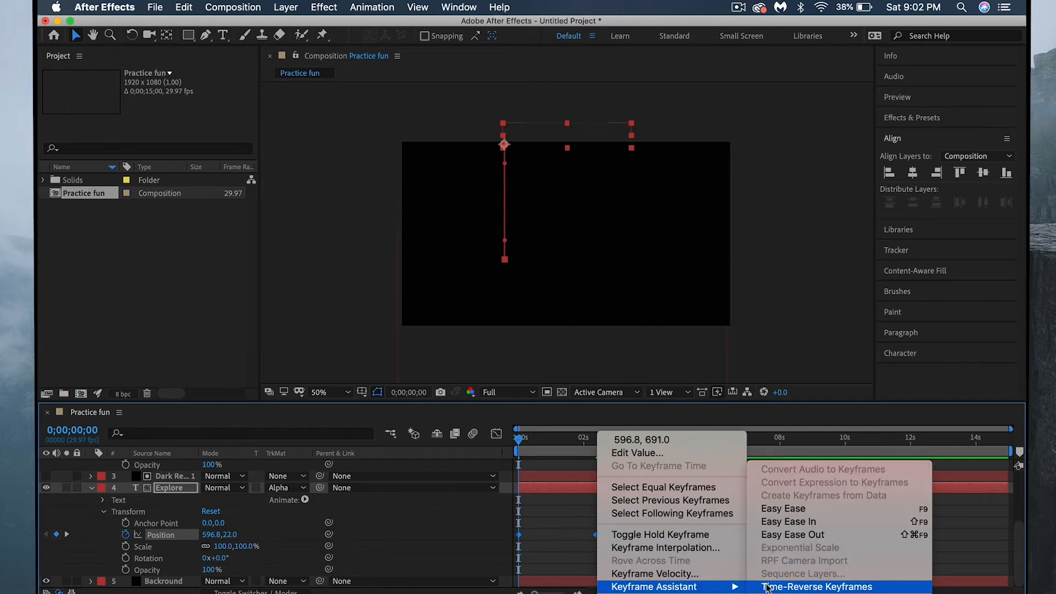
click(770, 511)
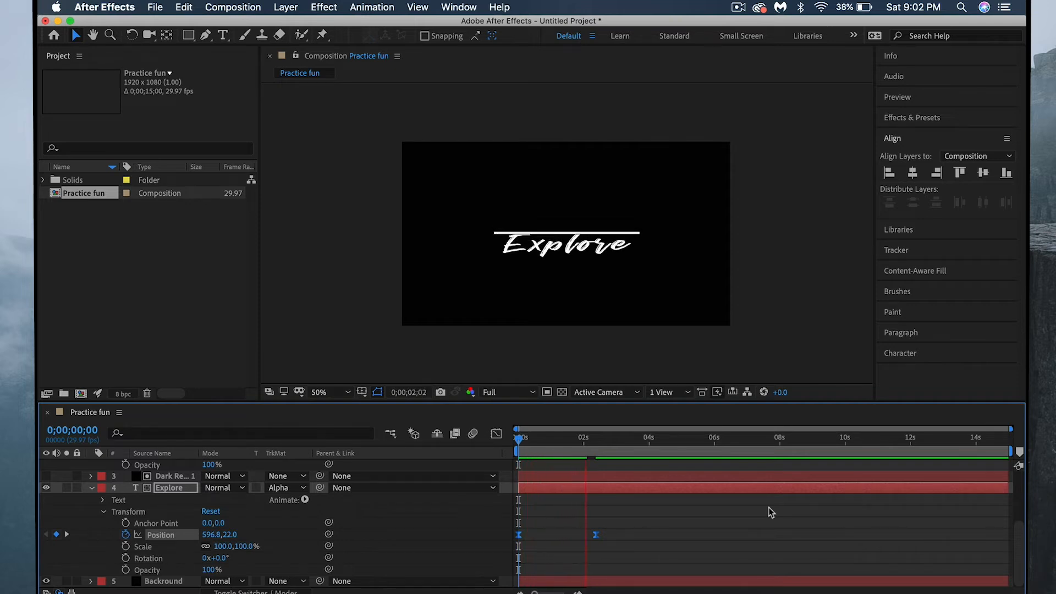
key(space)
key(Home)
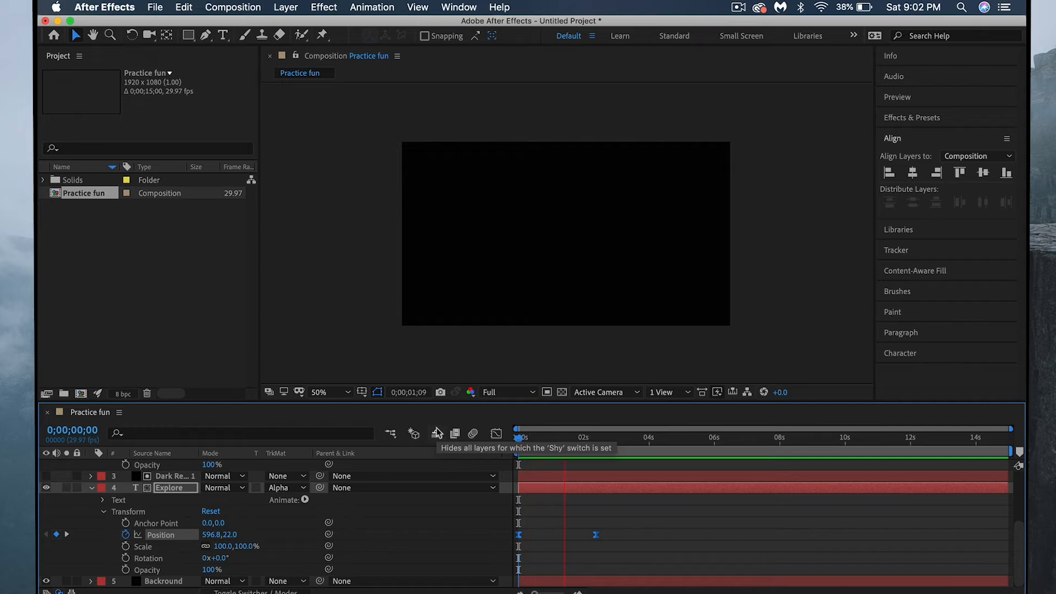
key(space)
key(space)
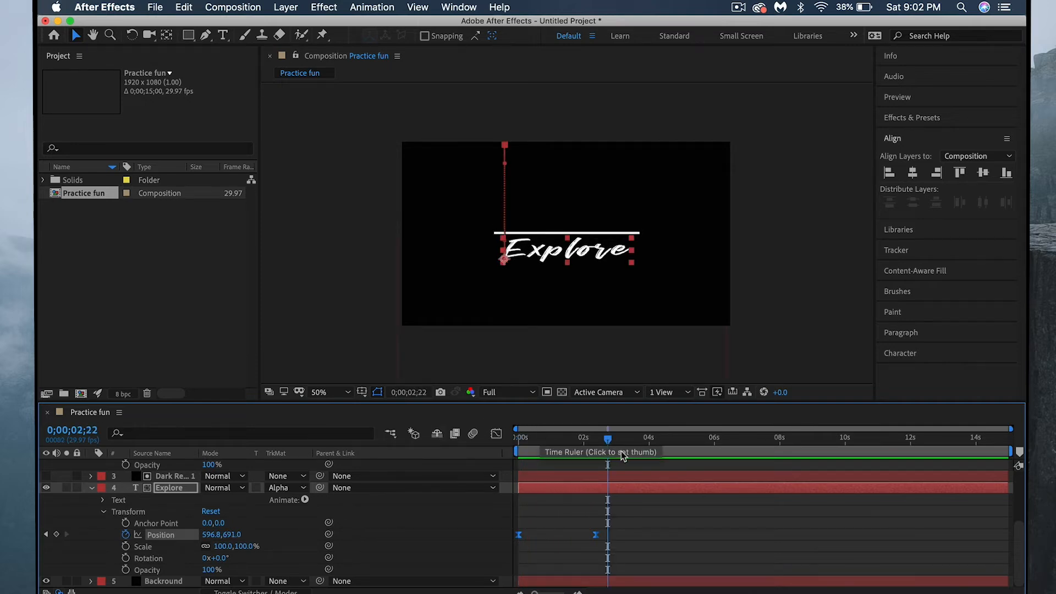
Step: At 0;00;02;02, lower the Explore text's matte solid slightly below the line and preview the reveal from the first frame
drag(607, 439, 586, 440)
click(163, 477)
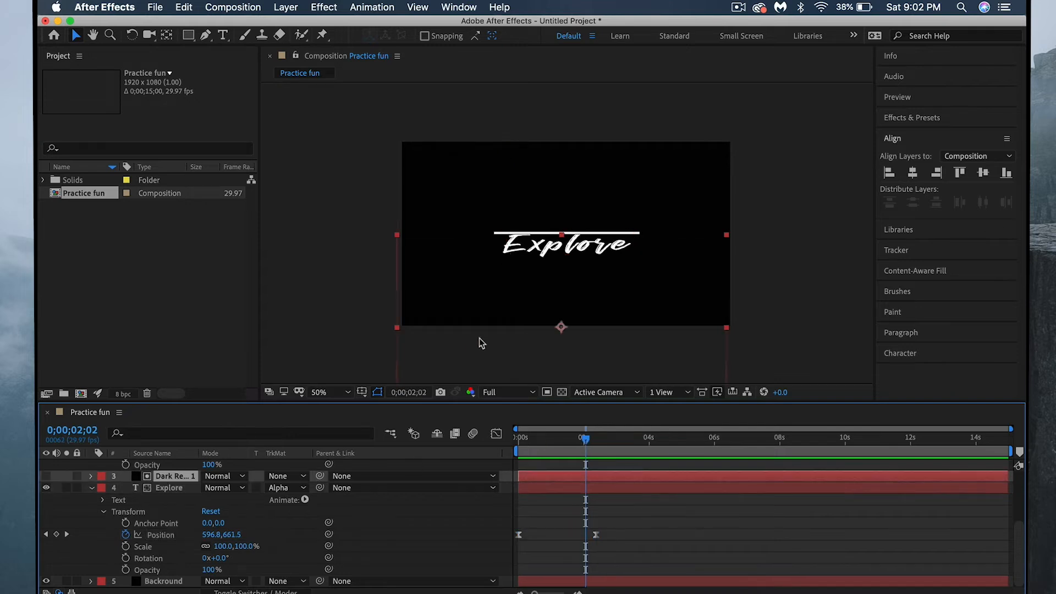
drag(507, 288, 508, 292)
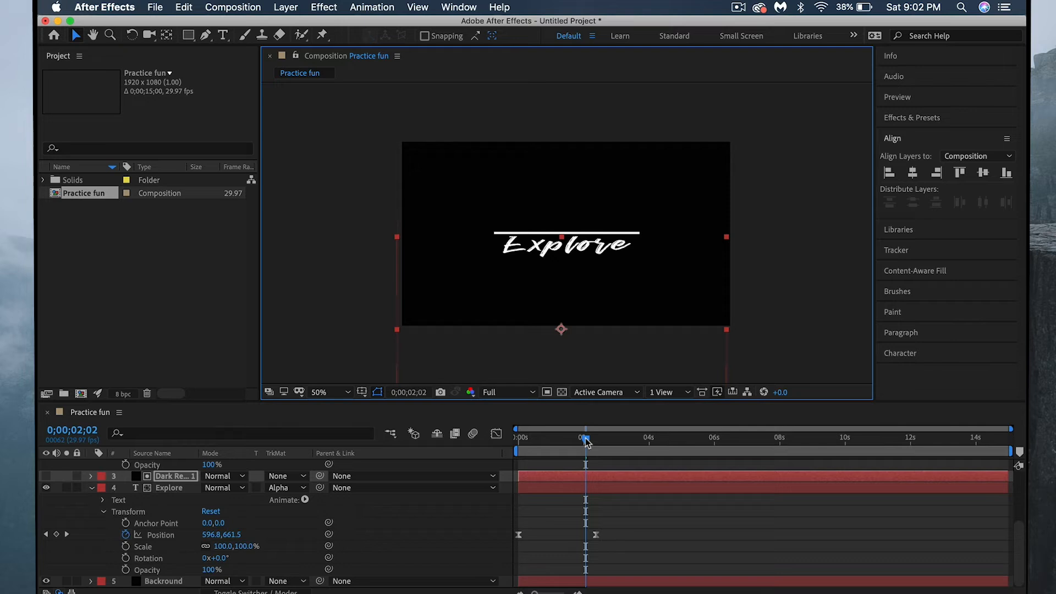
click(415, 481)
key(Home)
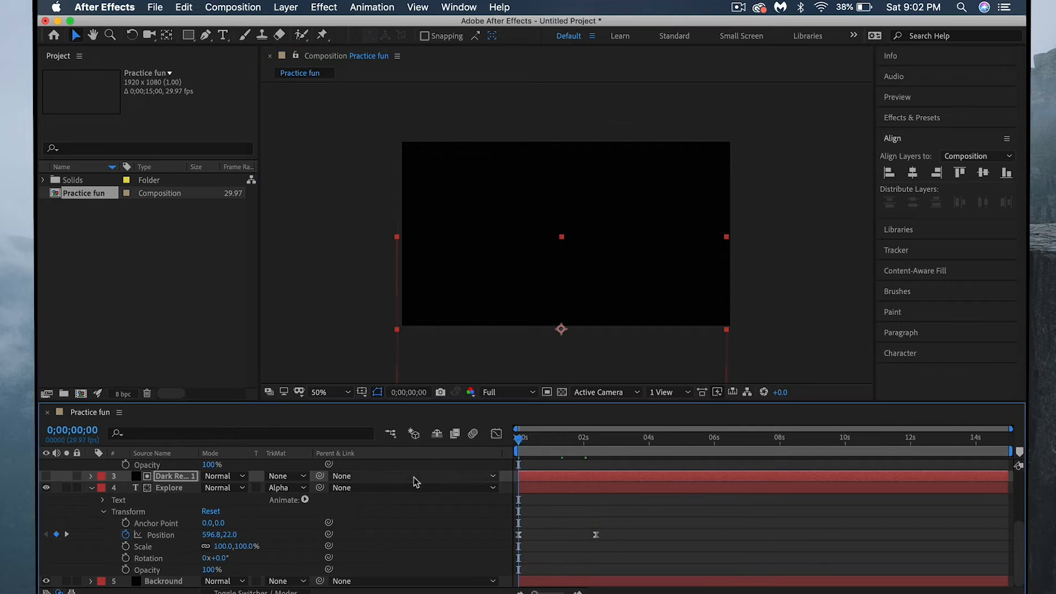
key(space)
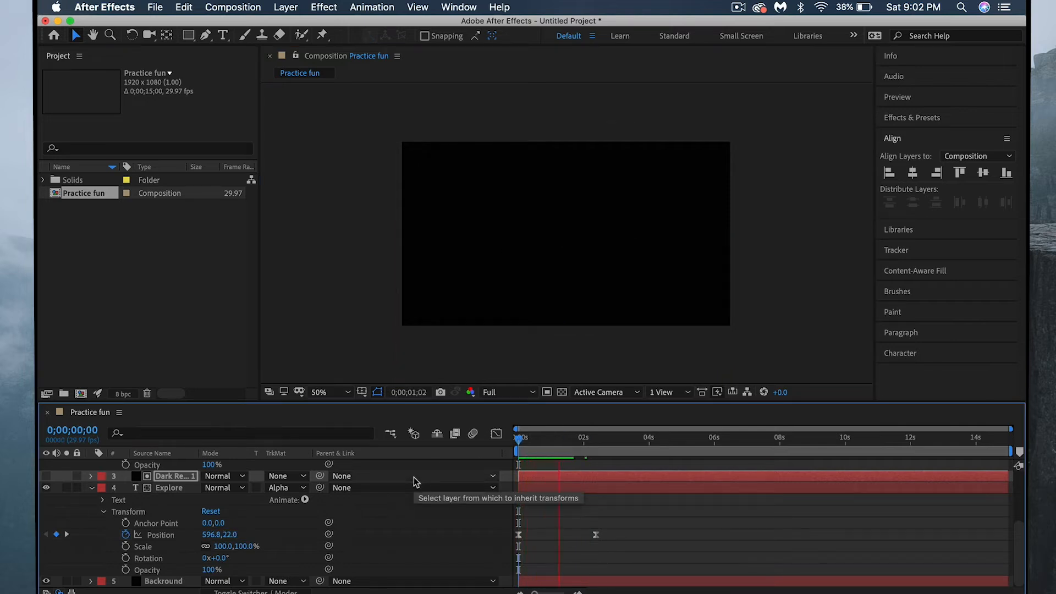
key(space)
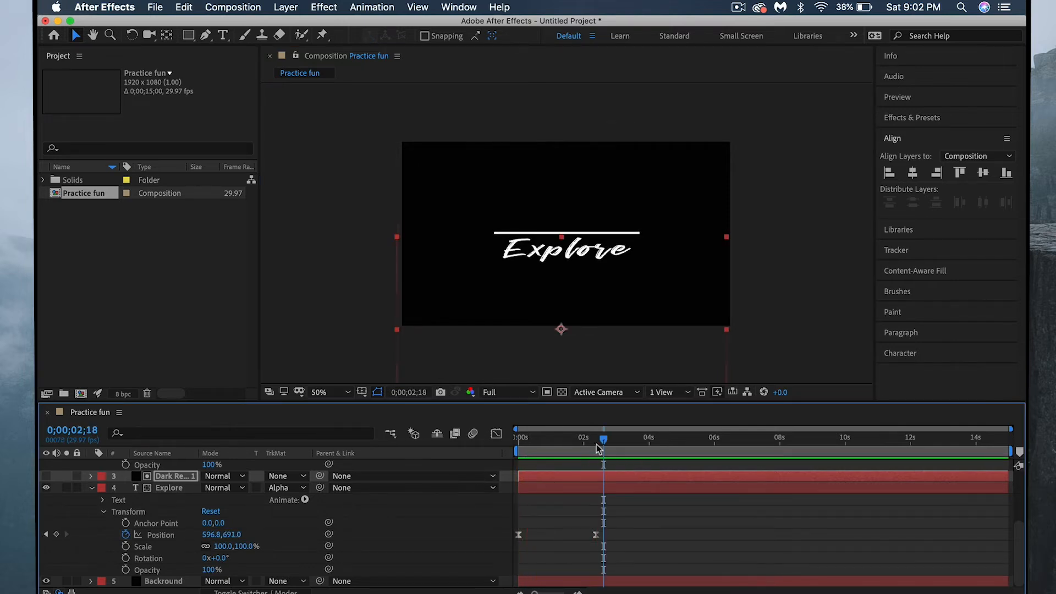
Step: Move the Explore text's ending Position keyframe slightly earlier and replay the animation from the first frame
click(596, 534)
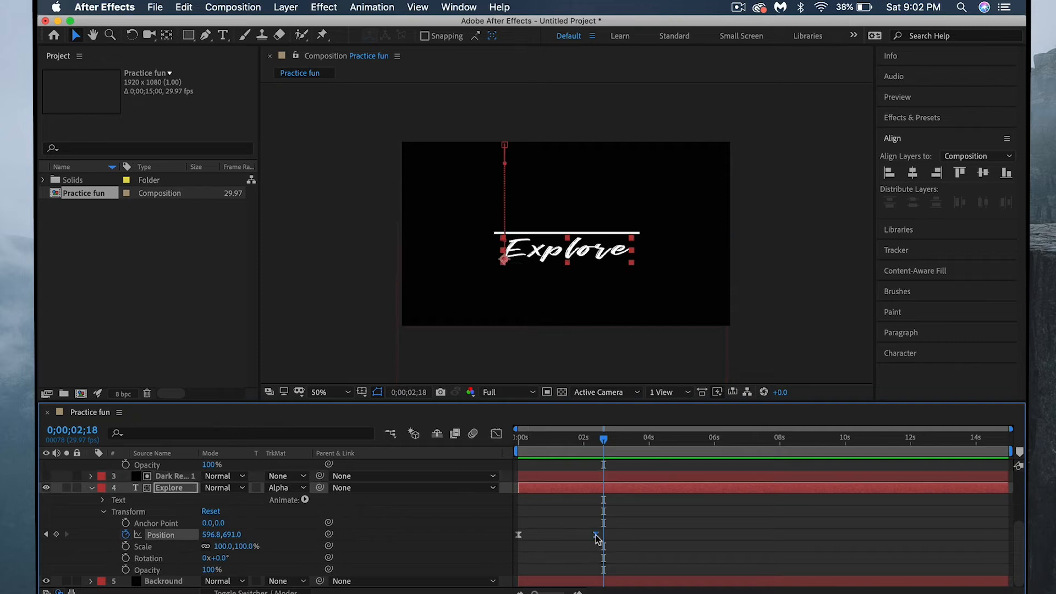
drag(604, 440, 408, 452)
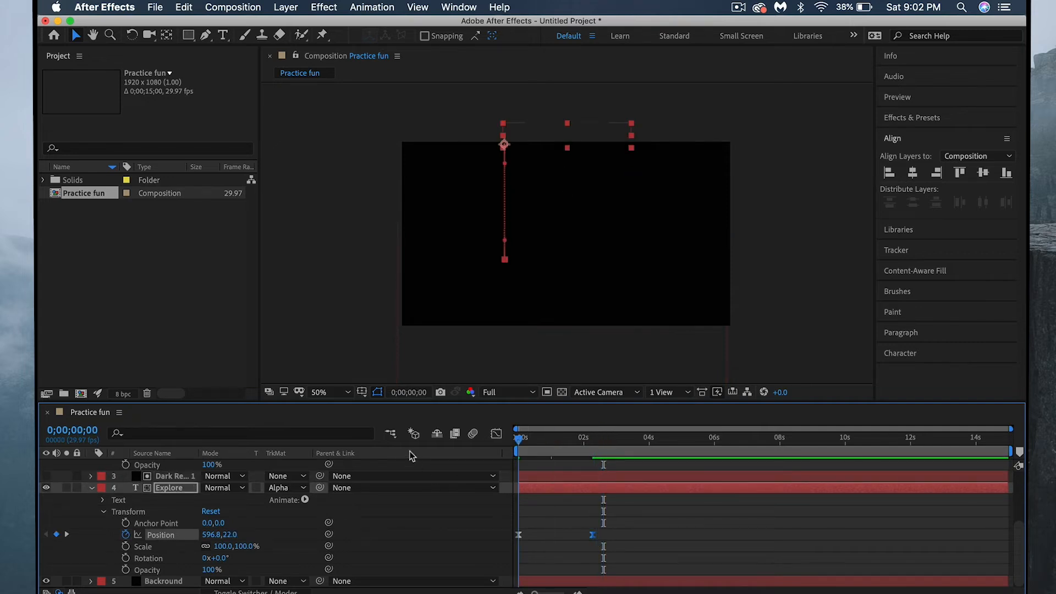
key(space)
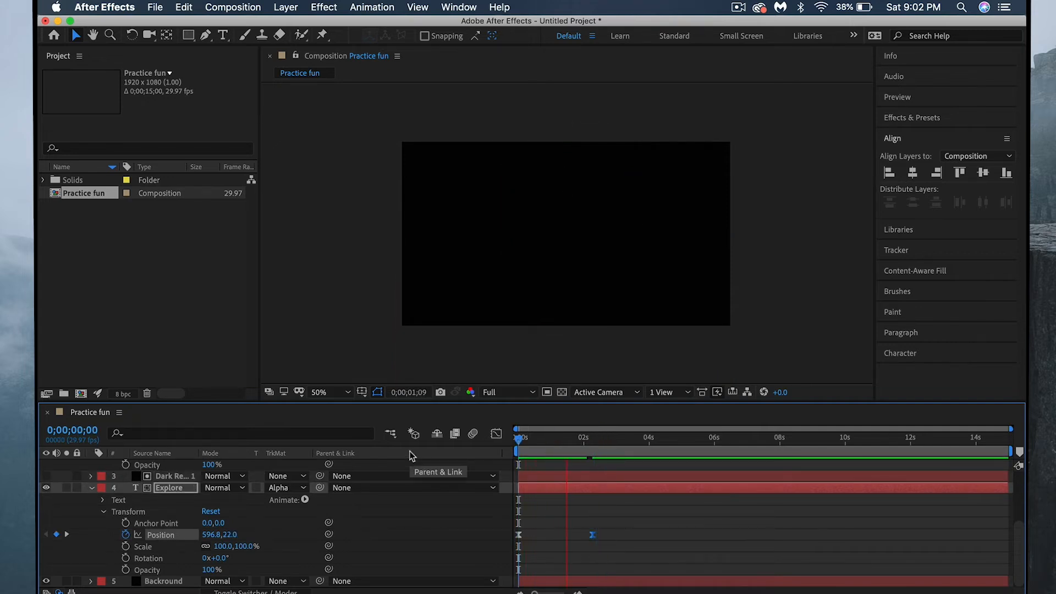
key(space)
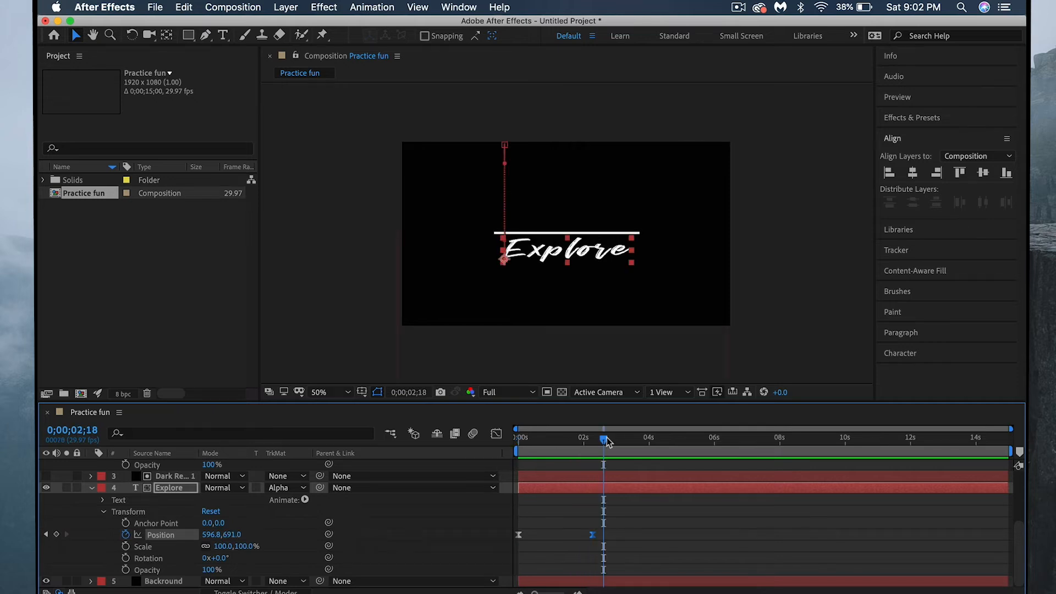
drag(606, 442, 415, 490)
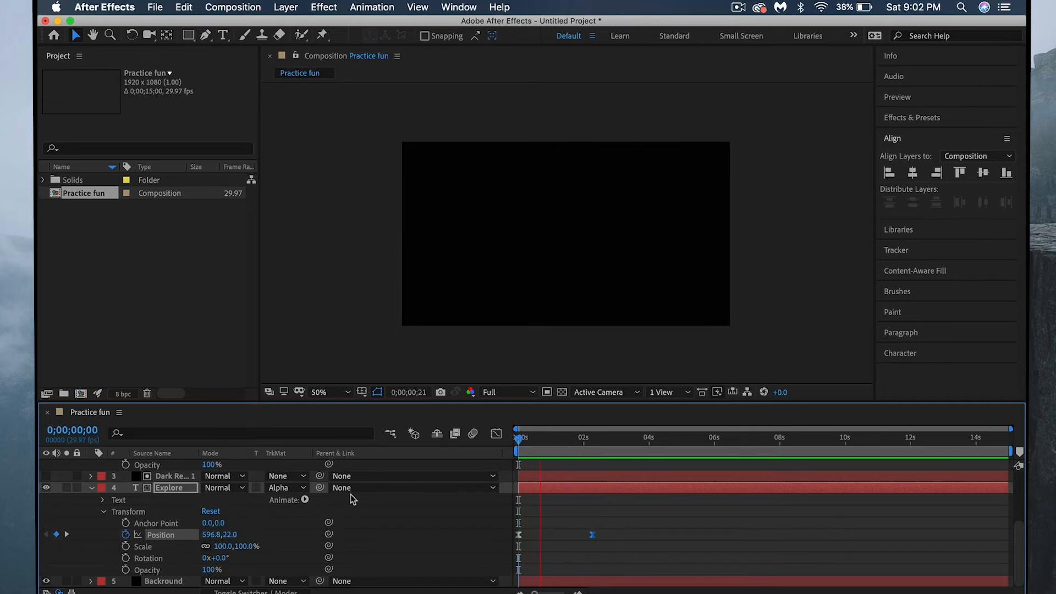
key(space)
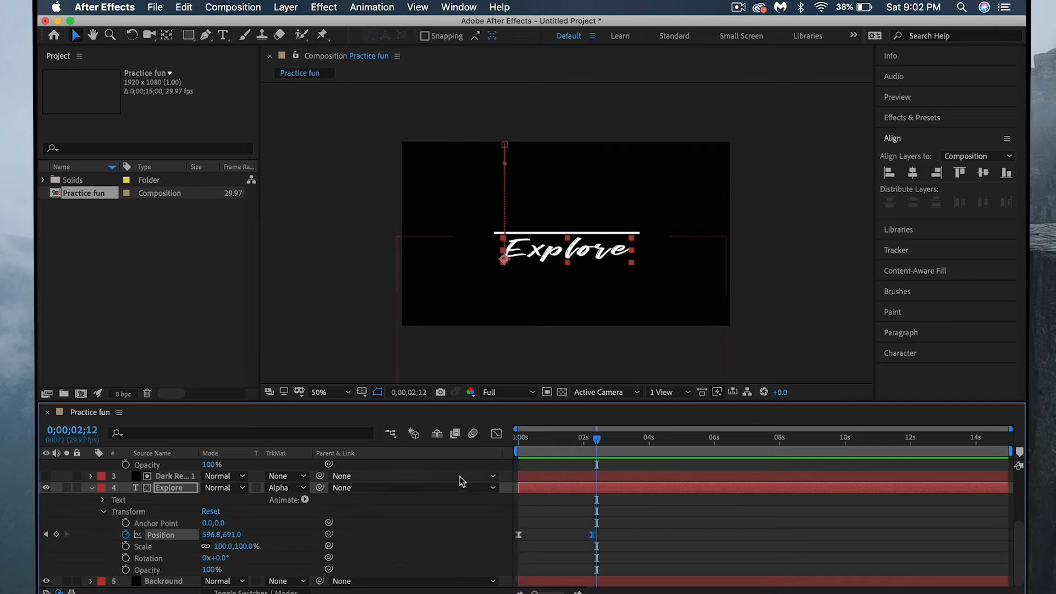
Step: Set the Explore text's Position at the first frame to 596.8, -39.0 and preview the animation
drag(598, 441, 418, 489)
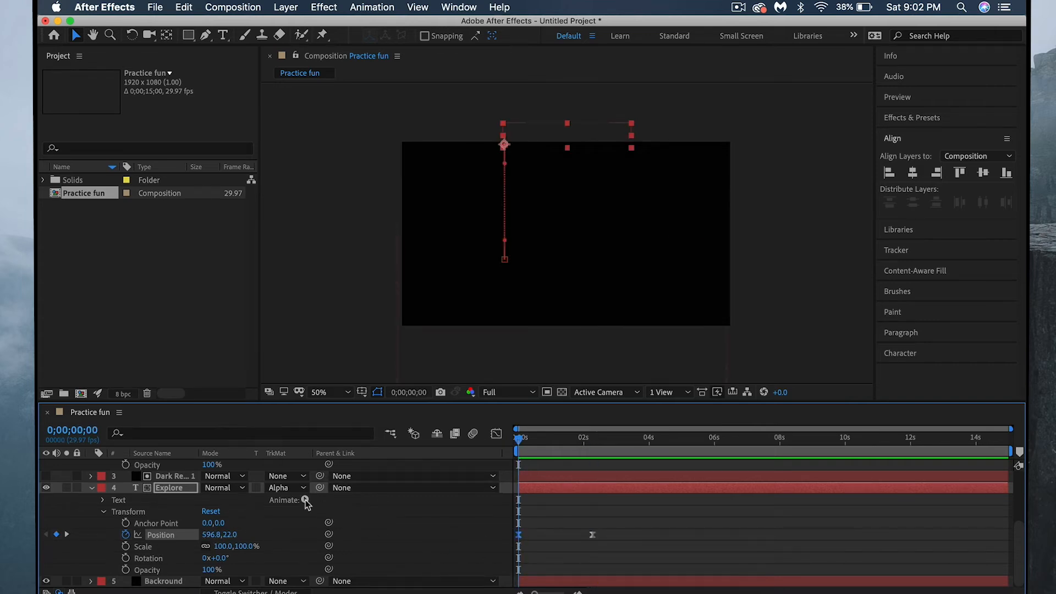
drag(231, 535, 189, 540)
key(space)
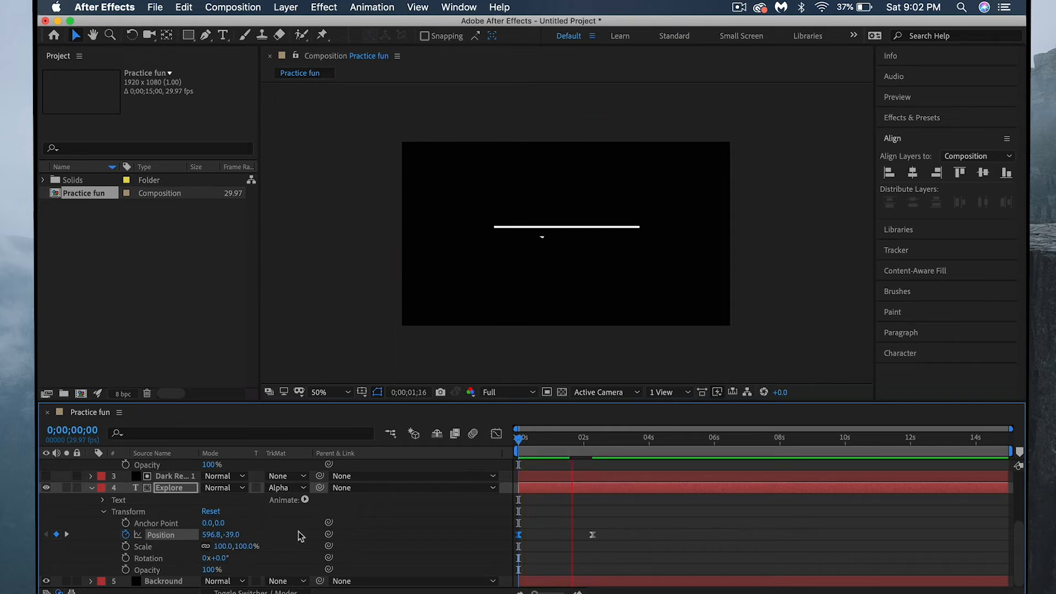
key(space)
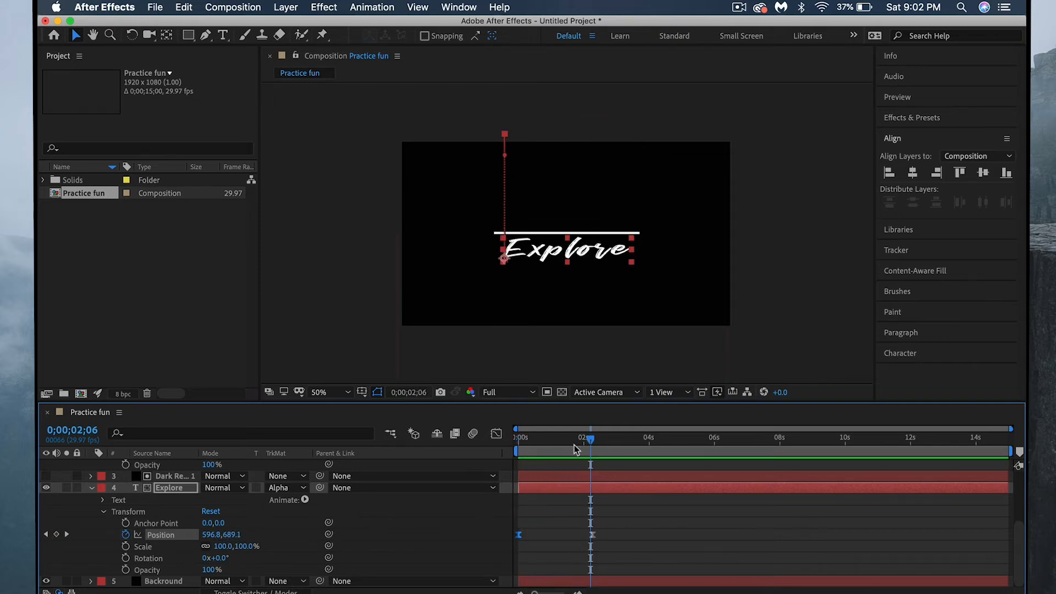
Step: Replay the title animation from the first frame and return to the start
key(Home)
key(space)
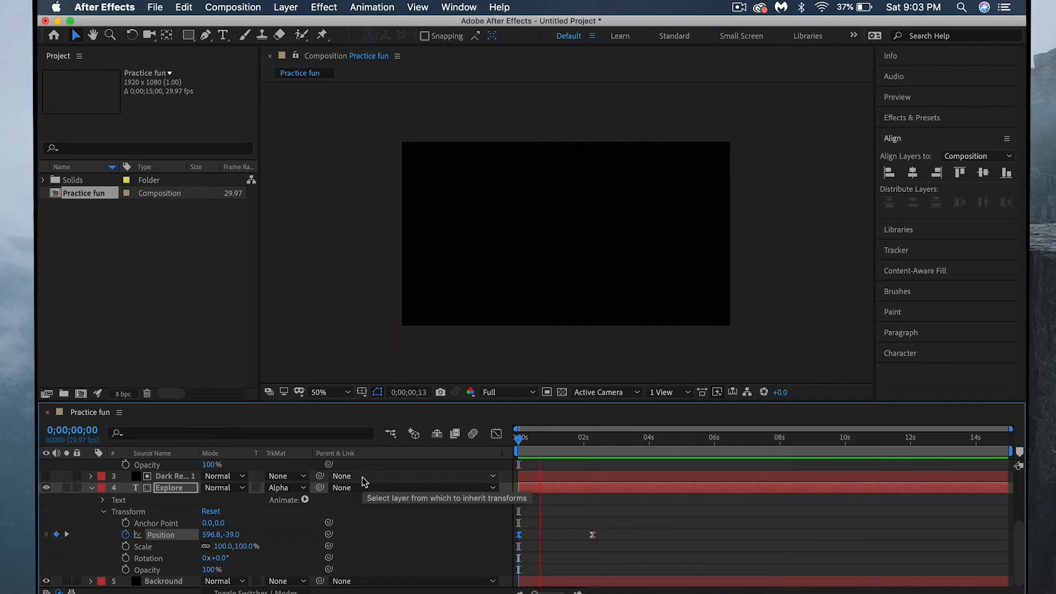
key(space)
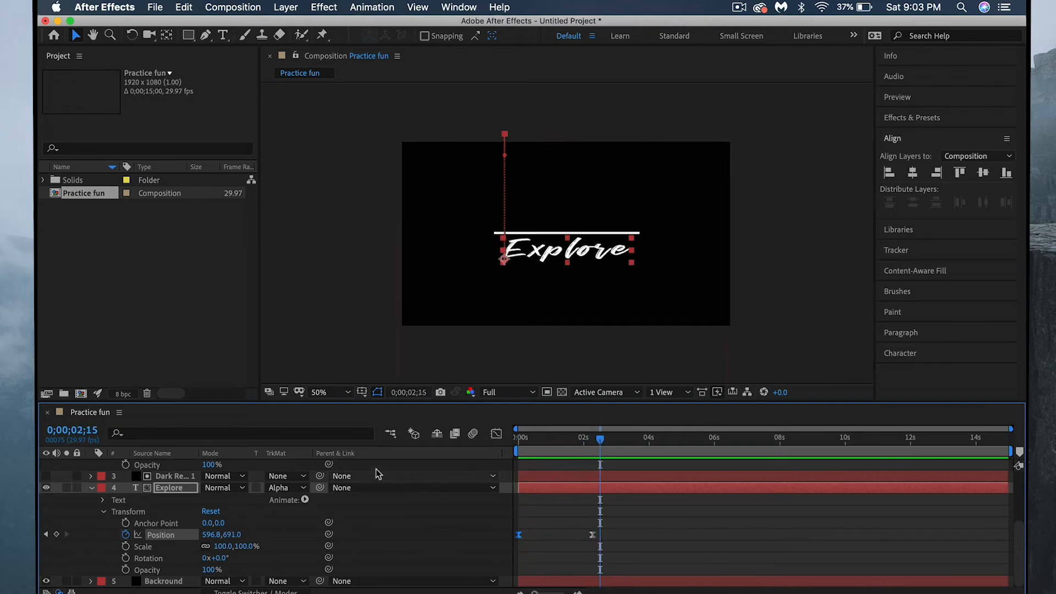
key(Home)
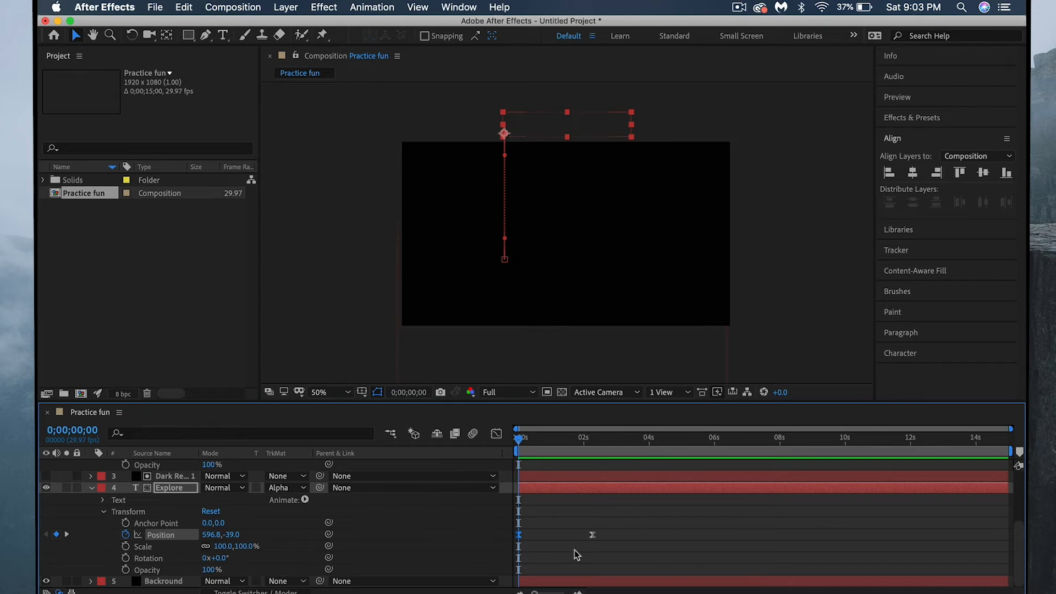
Step: At 0;00;01;12, add a Scale keyframe to the line's shape layer with unlinked values of 0.0, 100.0%
scroll(556, 513, up, 3)
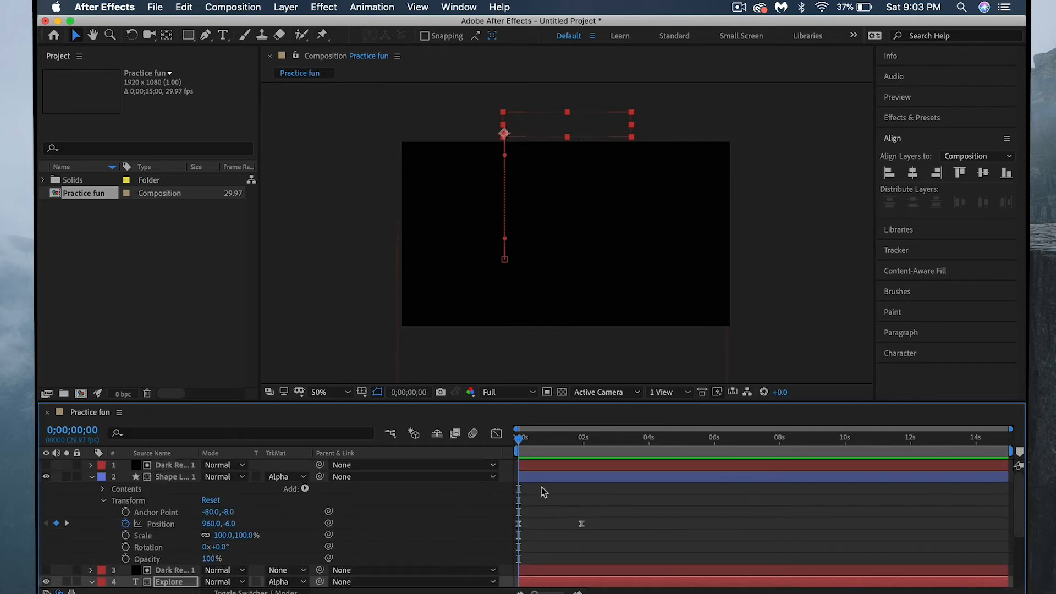
drag(519, 442, 563, 463)
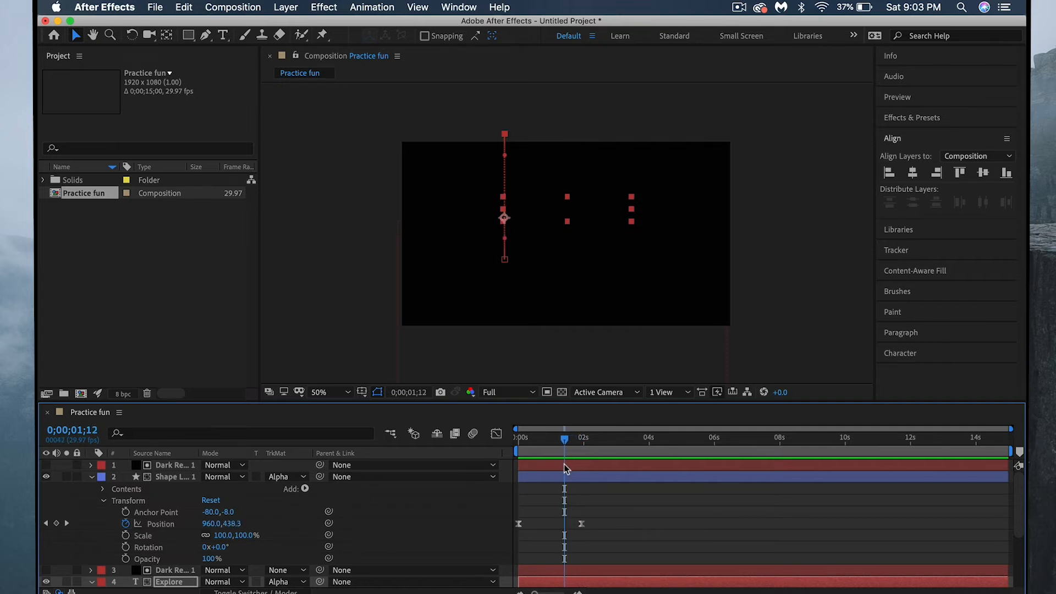
click(126, 535)
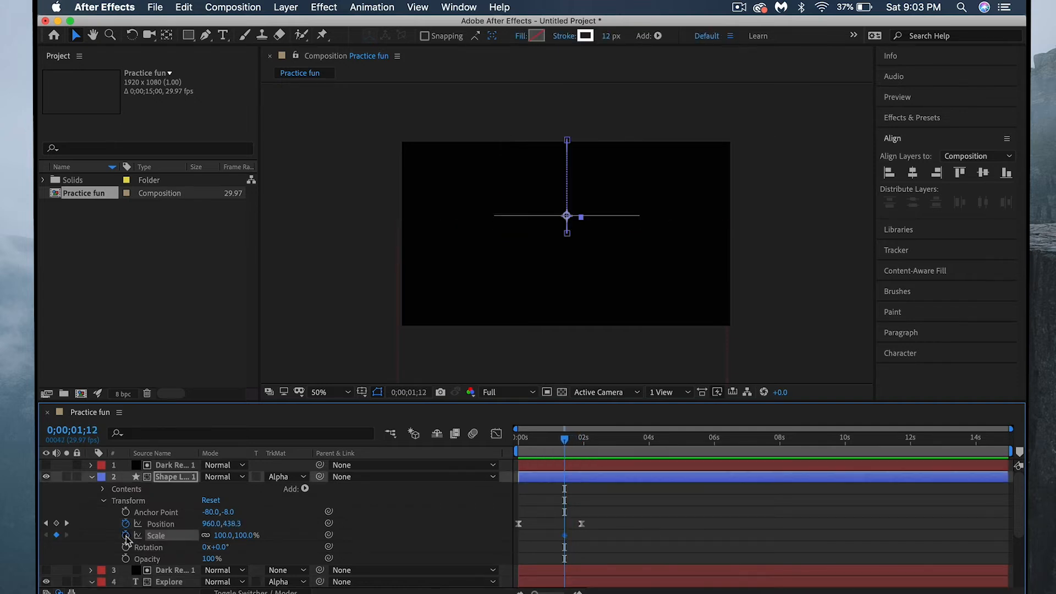
click(221, 533)
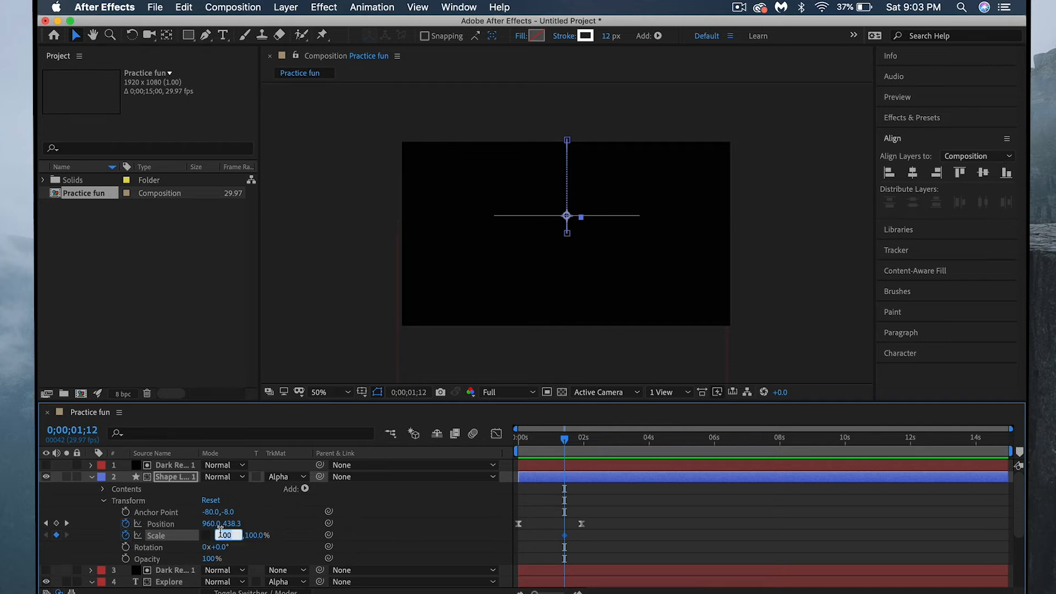
key(Return)
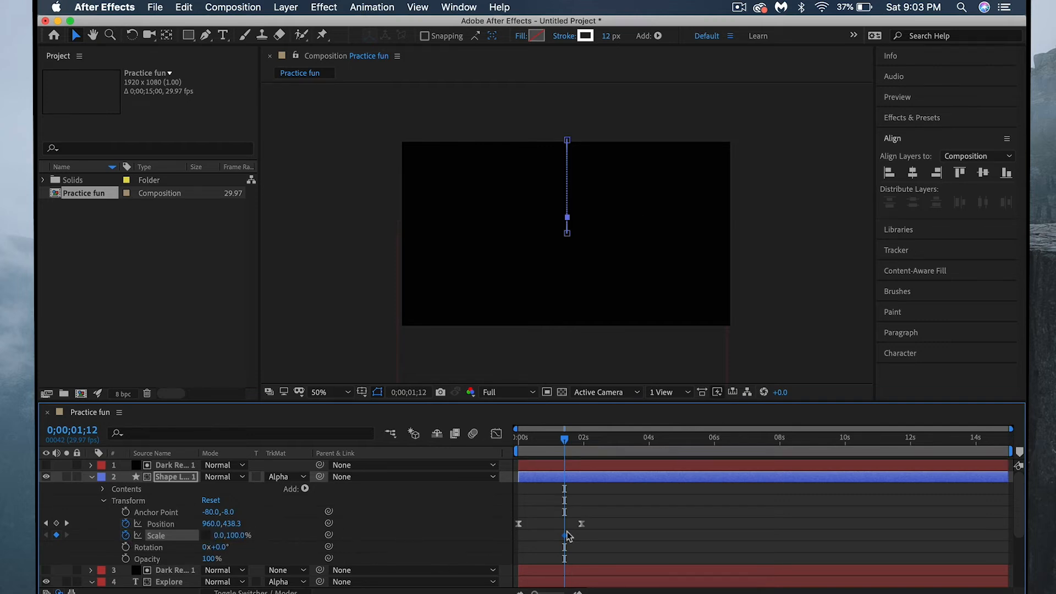
Step: At 0;00;01;20, set the line's horizontal Scale to 100% and preview the animation from the first frame
drag(565, 439, 575, 438)
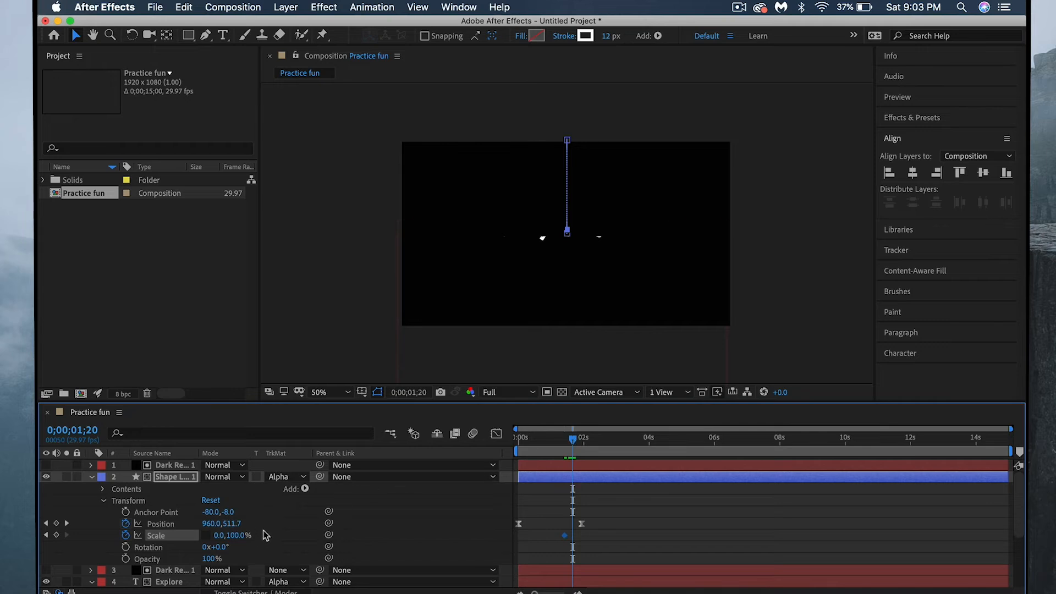
click(219, 536)
text(100)
key(Return)
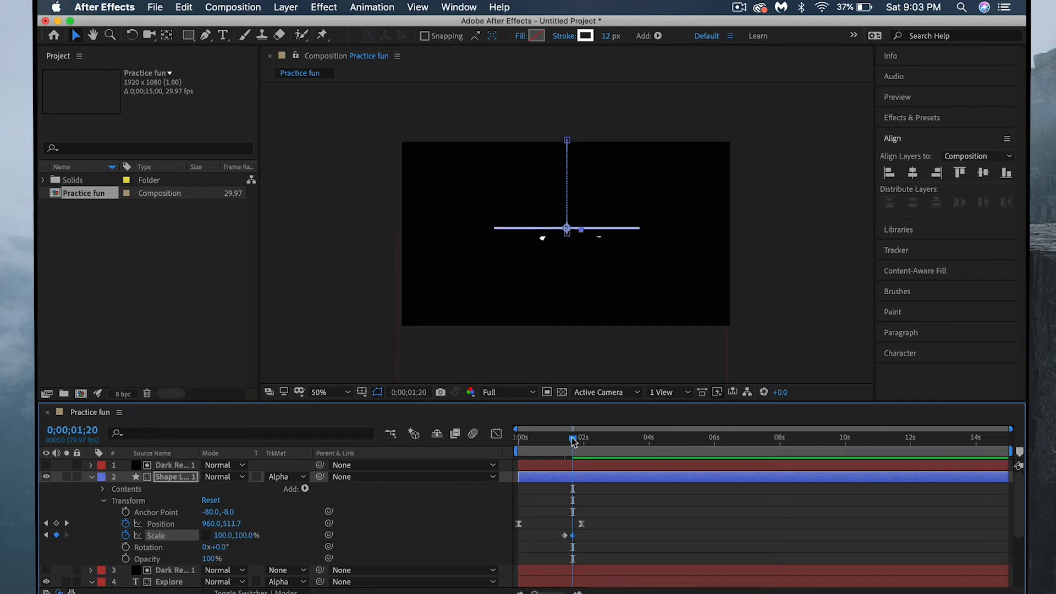
key(Home)
key(space)
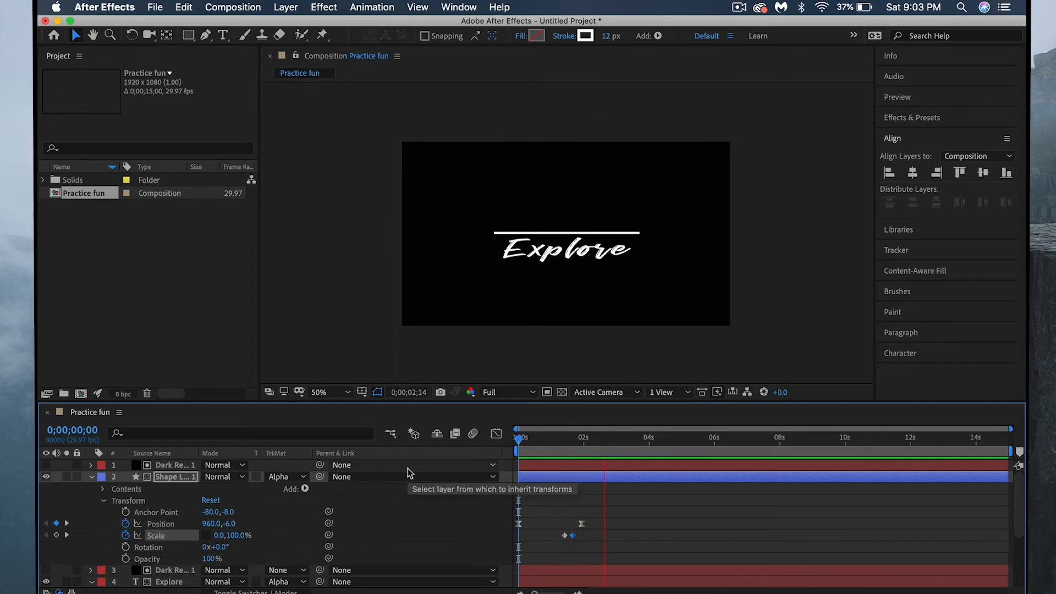
key(space)
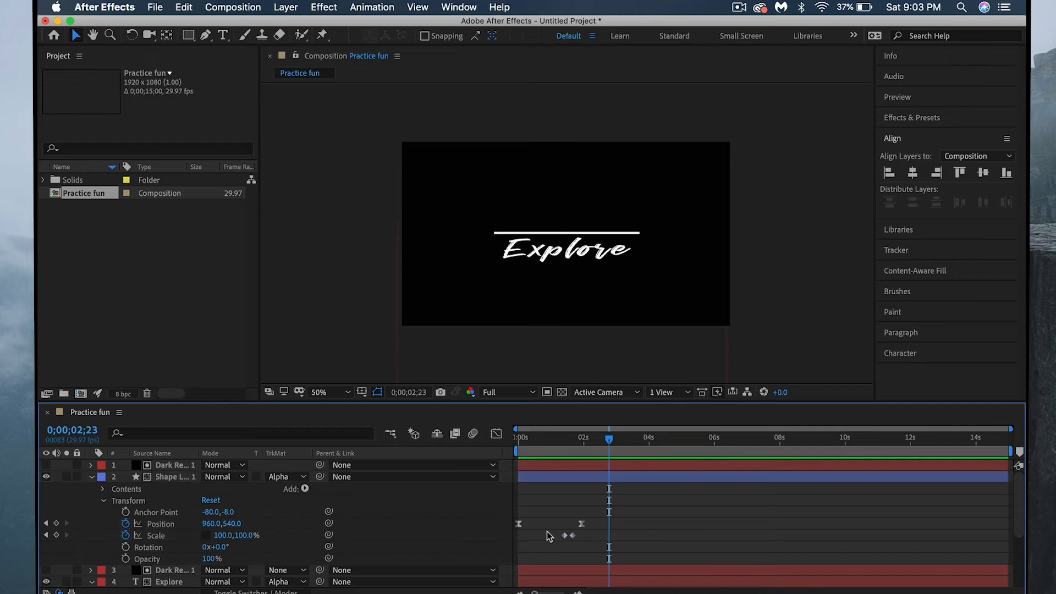
Step: Apply Easy Ease to both Scale keyframes of the line and play the animation from the start
drag(577, 533, 570, 534)
right_click(572, 537)
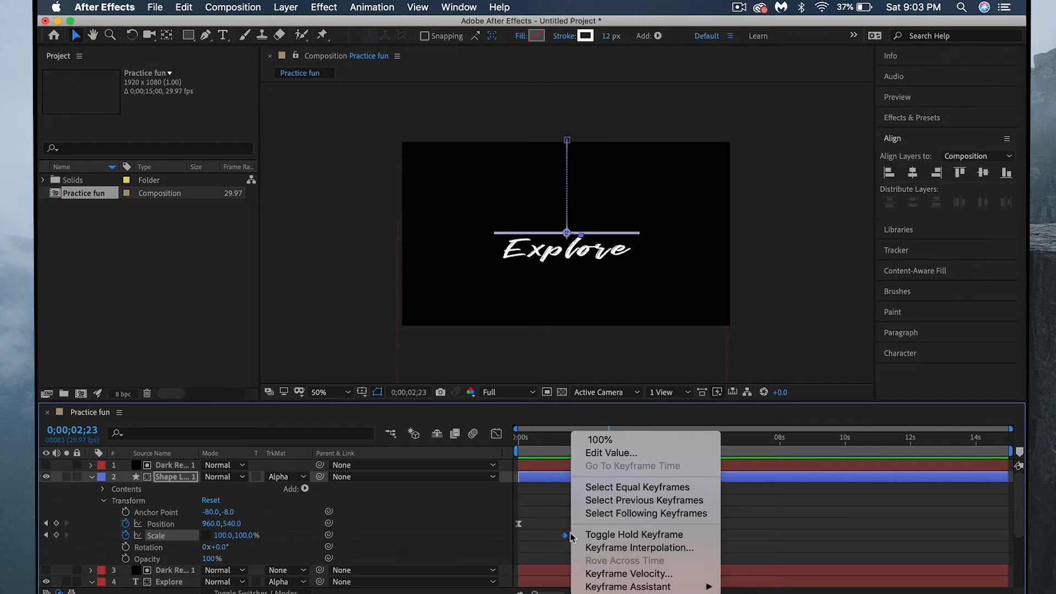
mouse_move(604, 588)
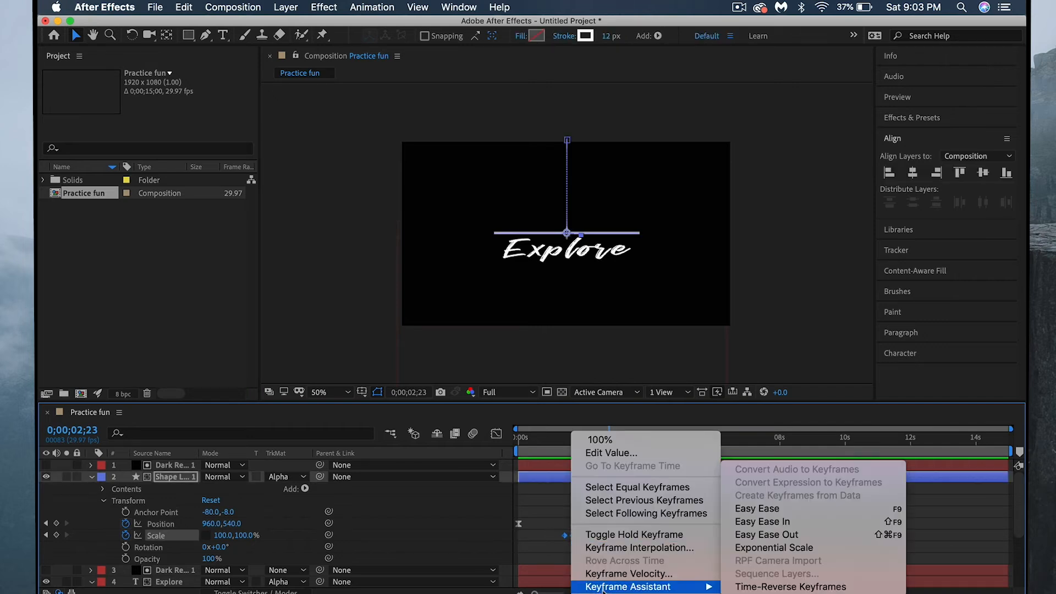
click(757, 508)
drag(610, 440, 408, 474)
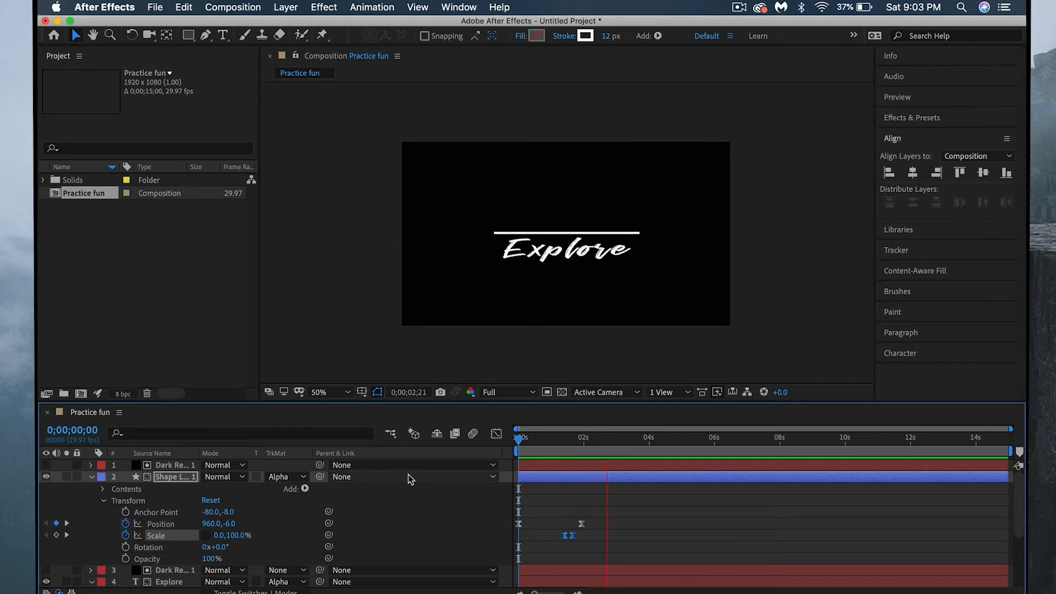
key(space)
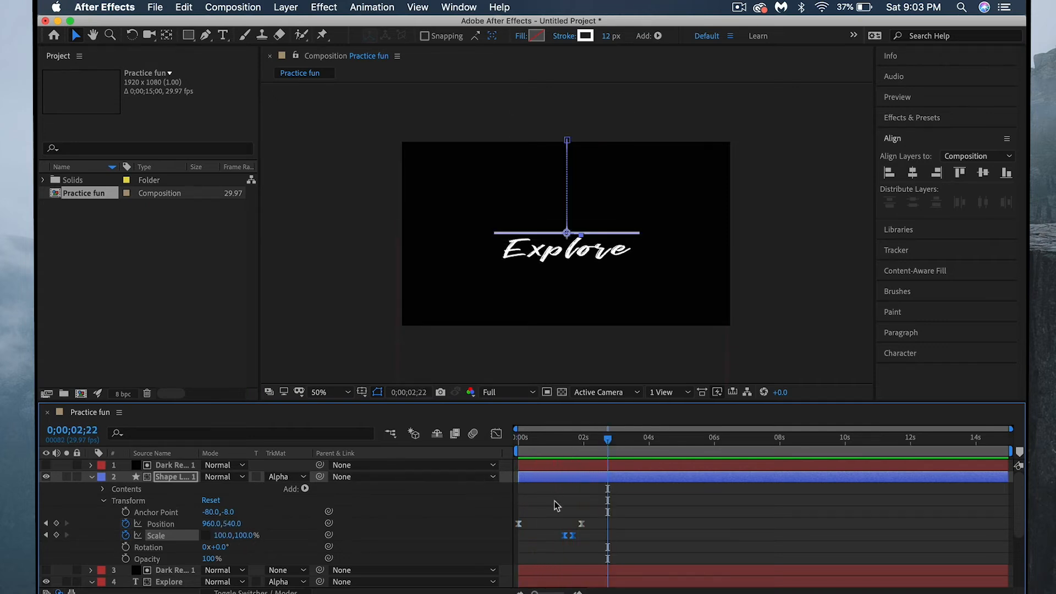
Step: Move the line's ending Position keyframe slightly later and its ending Scale keyframe to 0;00;01;25
click(581, 522)
drag(584, 525, 588, 525)
drag(608, 440, 578, 440)
click(572, 536)
double_click(572, 536)
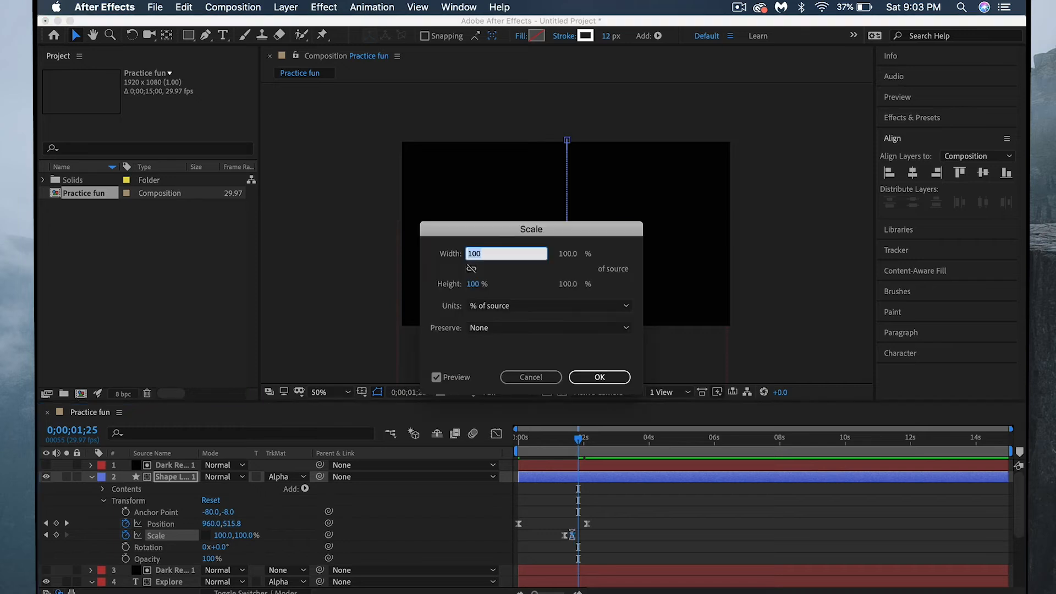
click(530, 377)
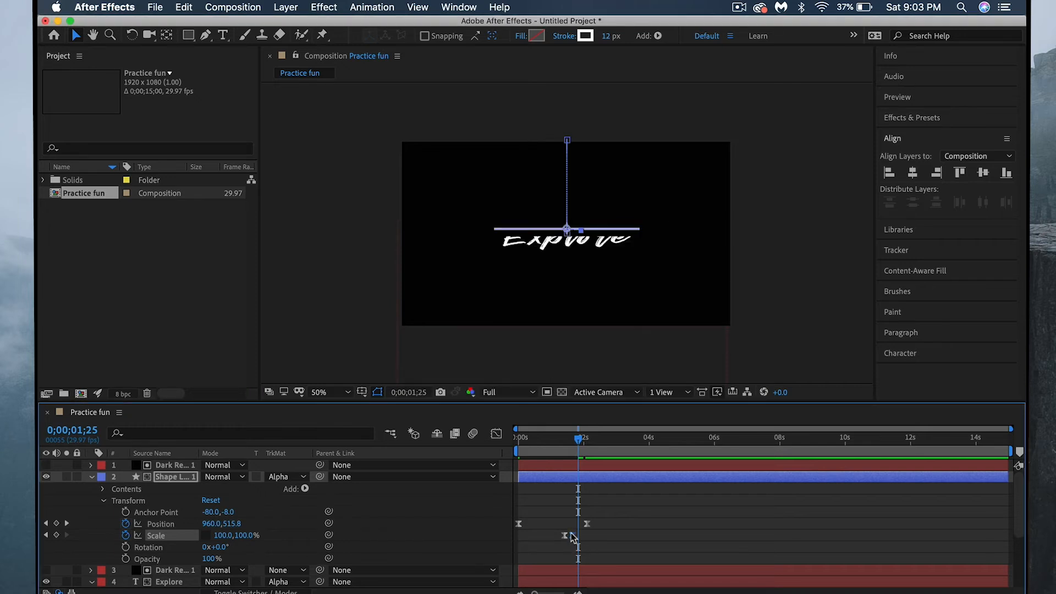
Step: Move the Explore text's ending Position keyframe to just before the three-second mark and replay the animation from the first frame
scroll(572, 542, down, 4)
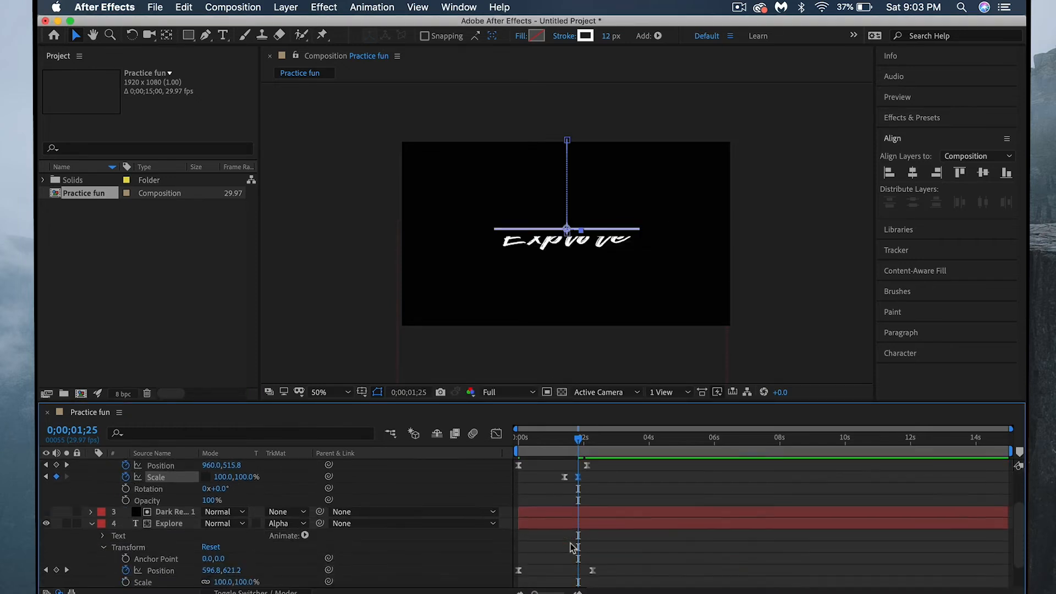
drag(593, 535, 606, 536)
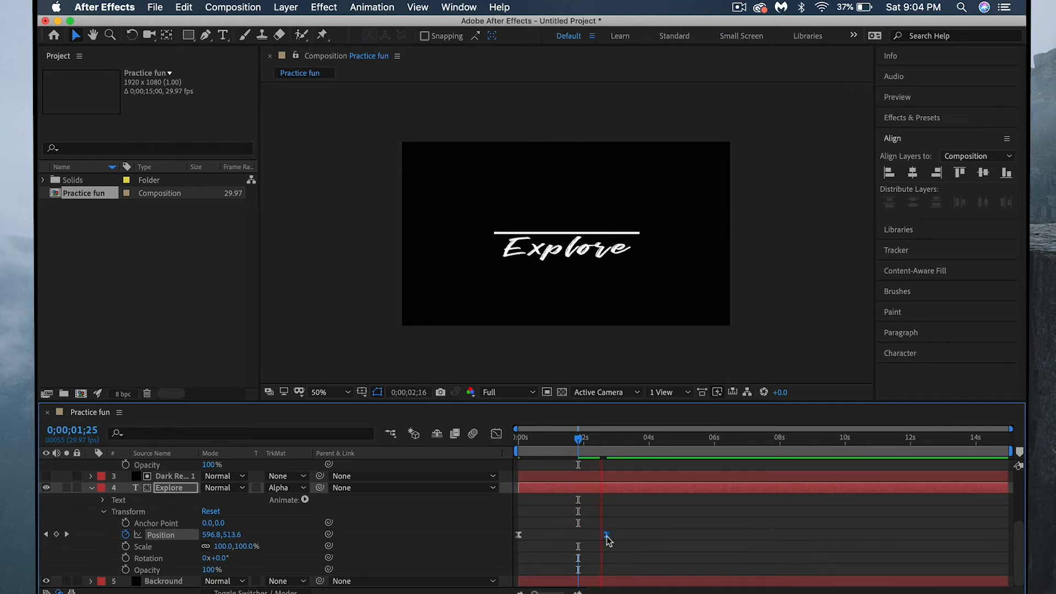
key(space)
drag(601, 439, 392, 440)
key(space)
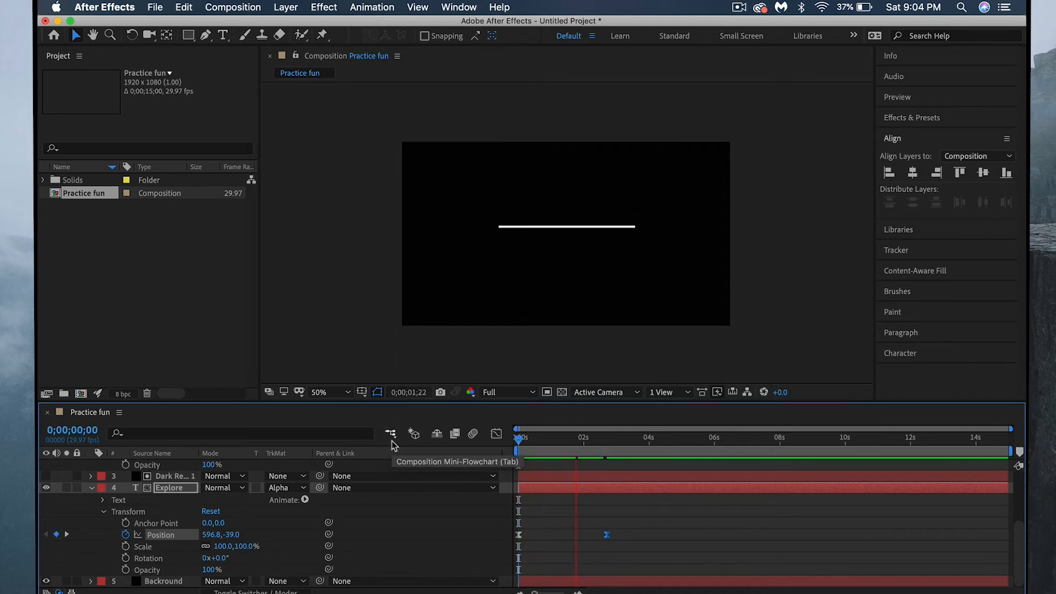
key(space)
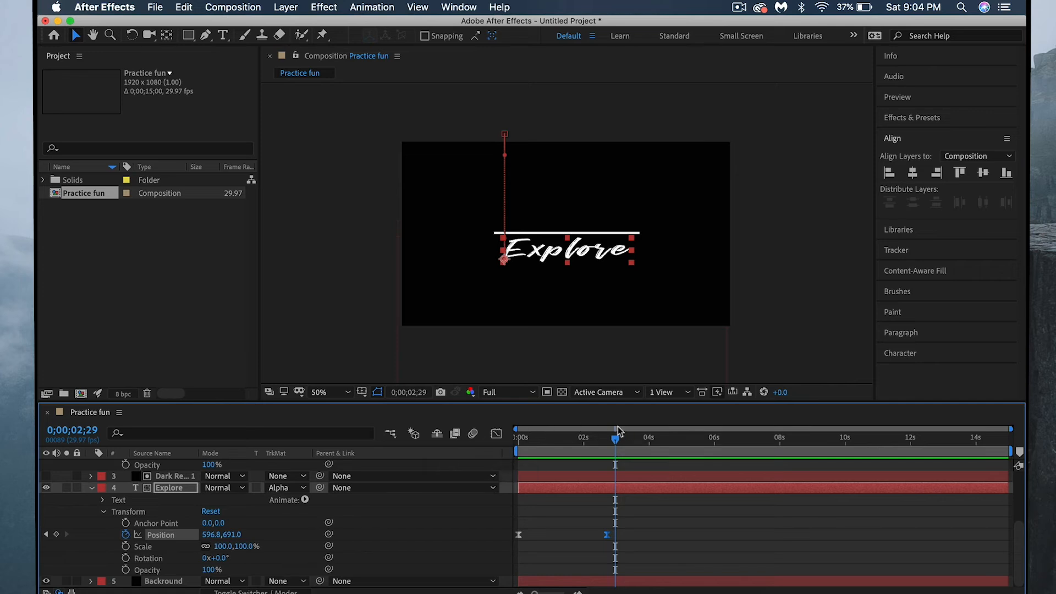
key(Home)
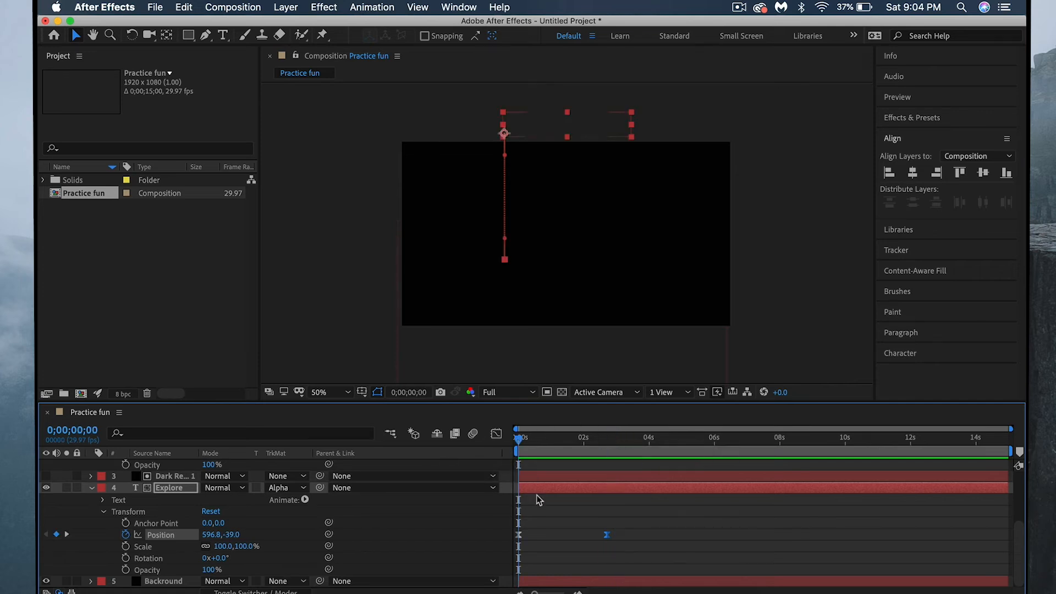
Step: Collapse the expanded properties of the line's shape layer and the Explore text layer
scroll(572, 521, up, 5)
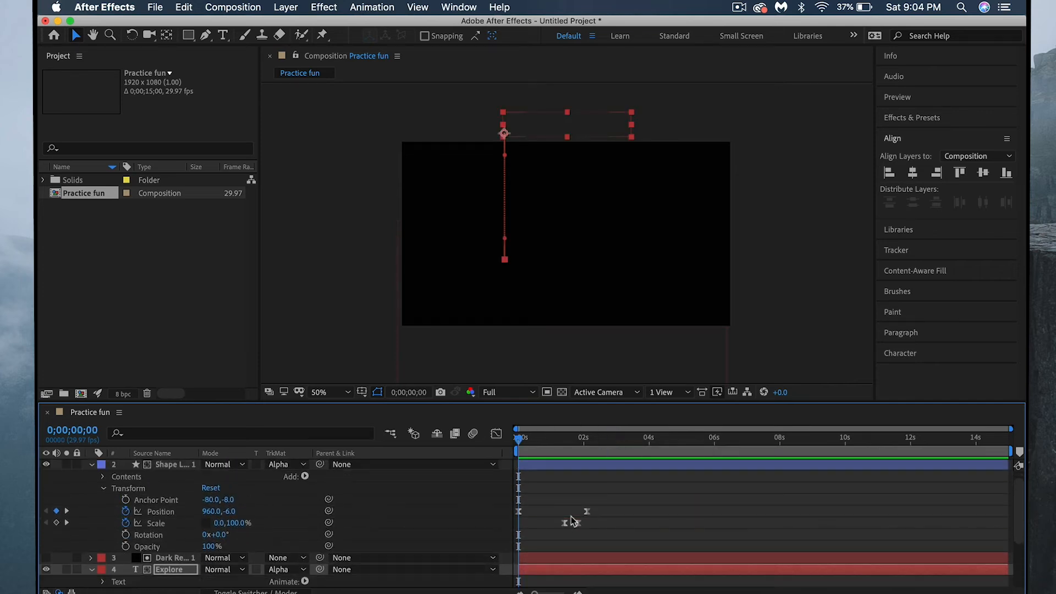
scroll(571, 516, up, 2)
click(92, 476)
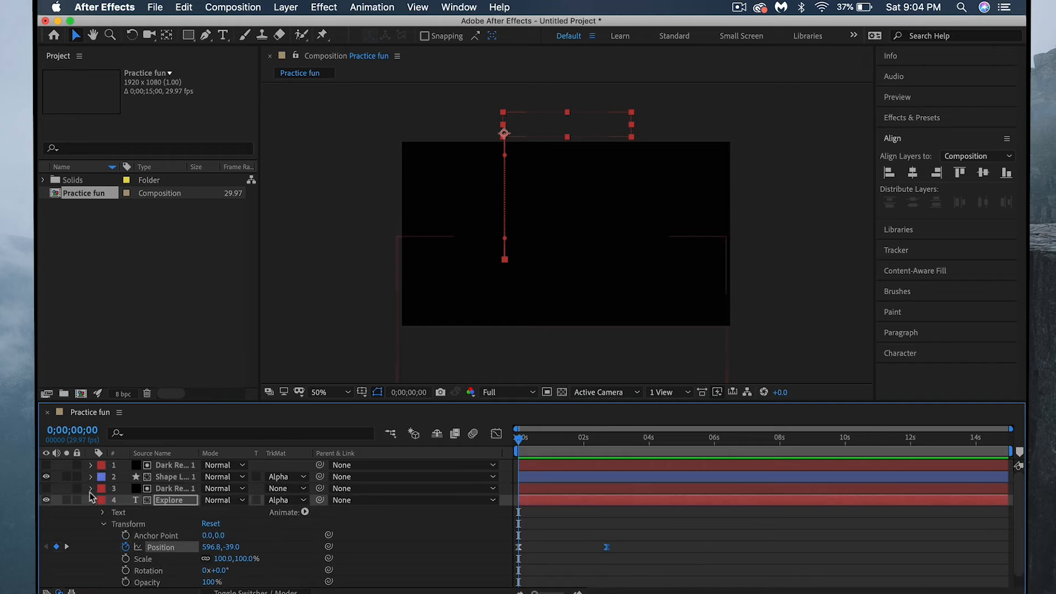
click(91, 500)
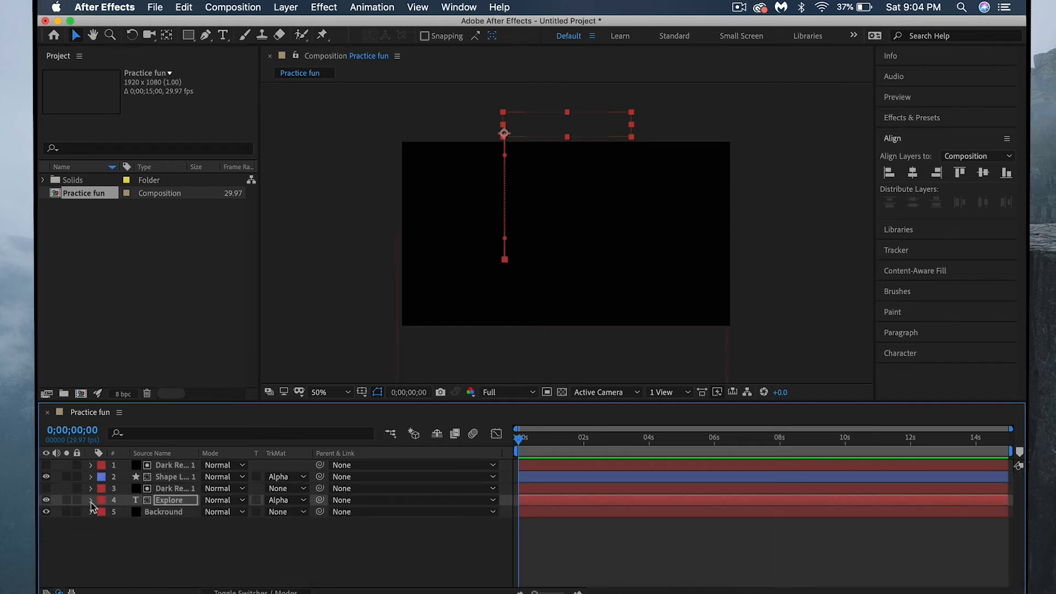
Step: Pre-compose the line, the Explore text and their two matte solids into a new composition named 1st
click(180, 465)
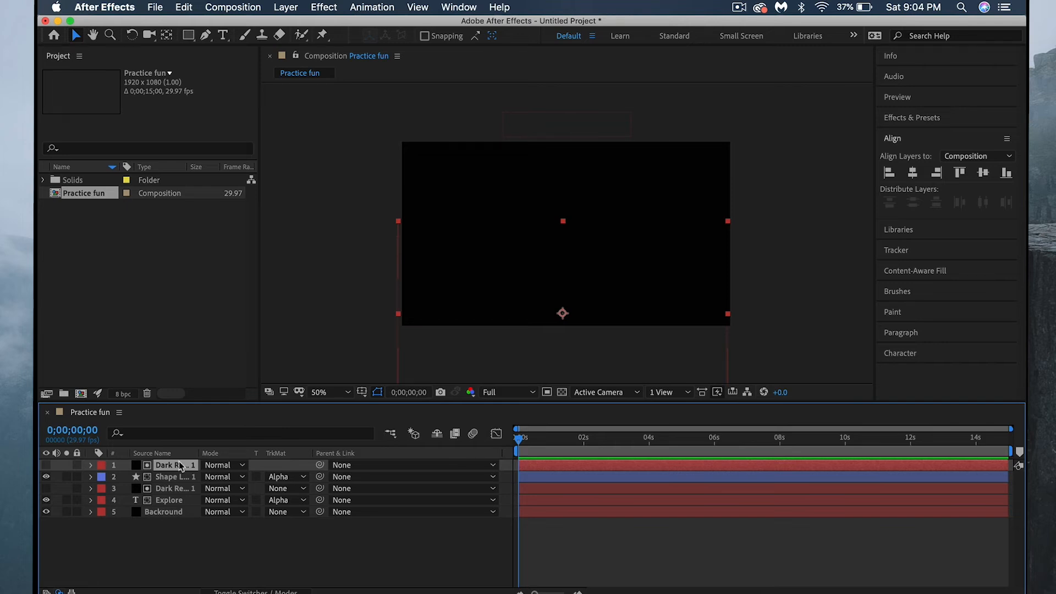
shift+click(176, 475)
shift+click(173, 489)
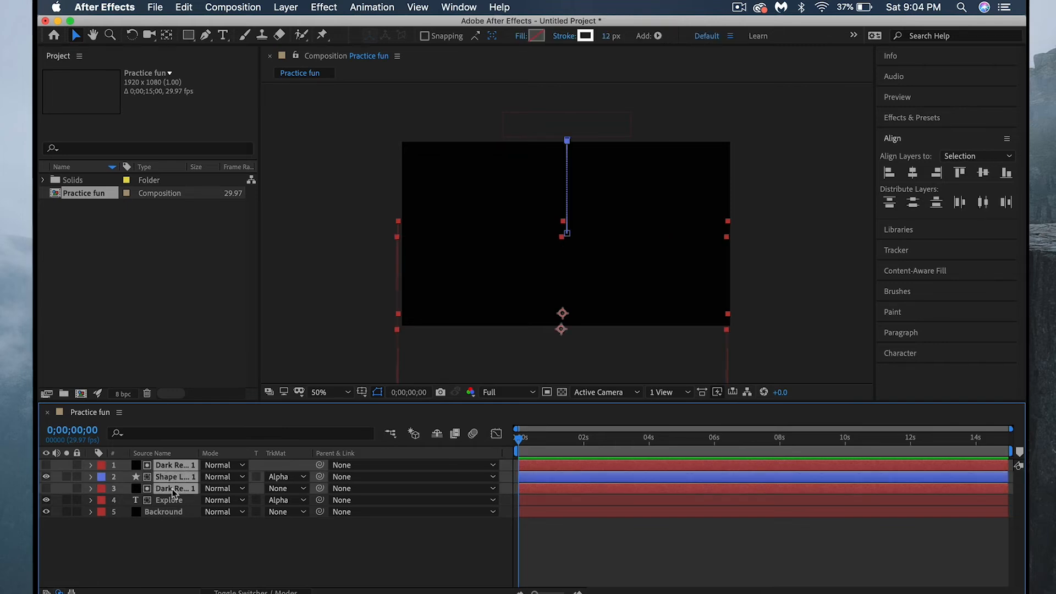
shift+click(171, 495)
click(286, 8)
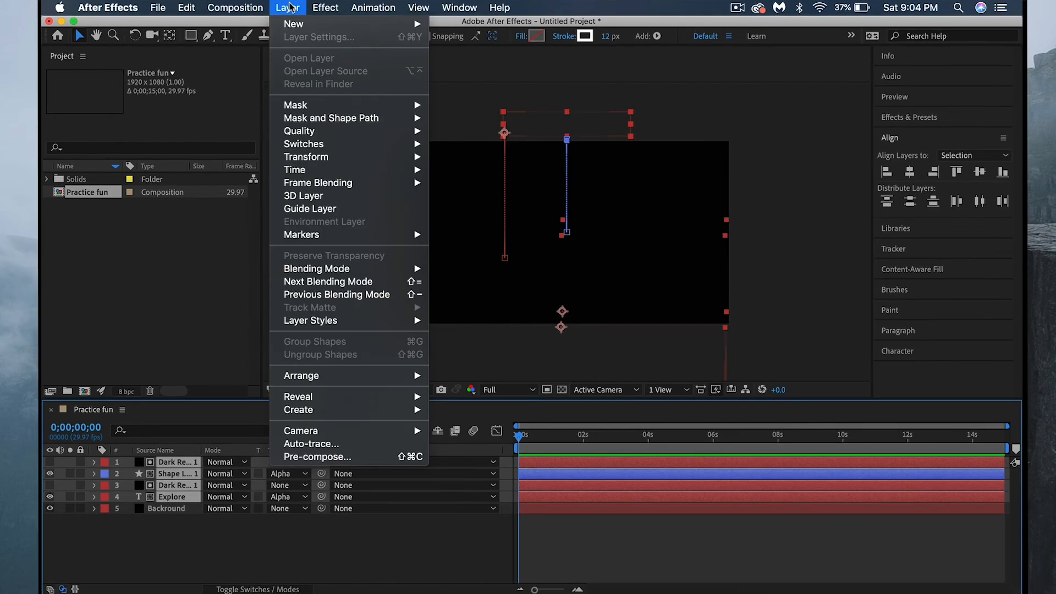
click(297, 457)
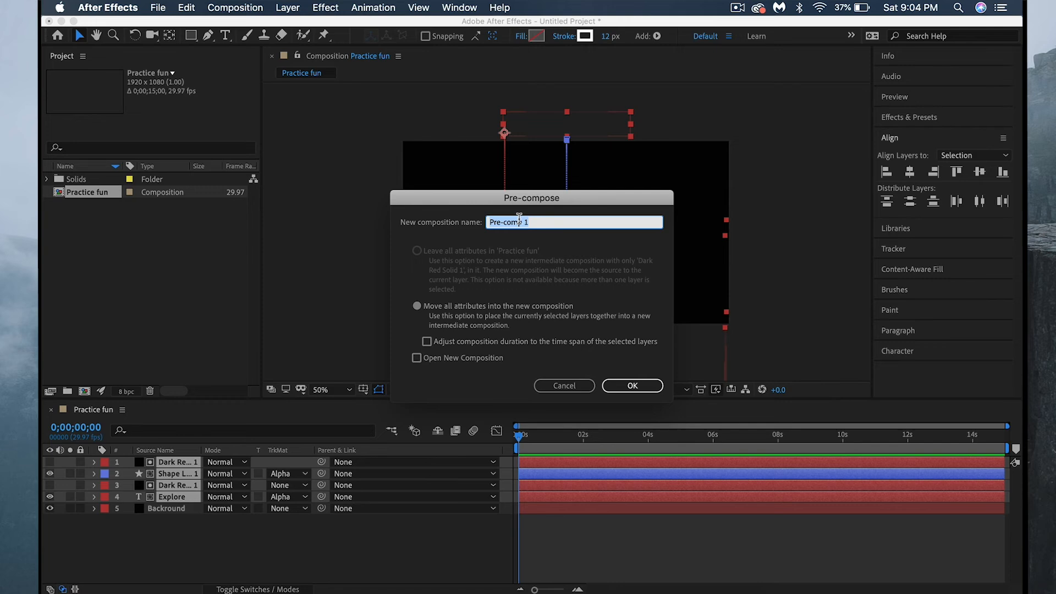
text(1st)
click(633, 385)
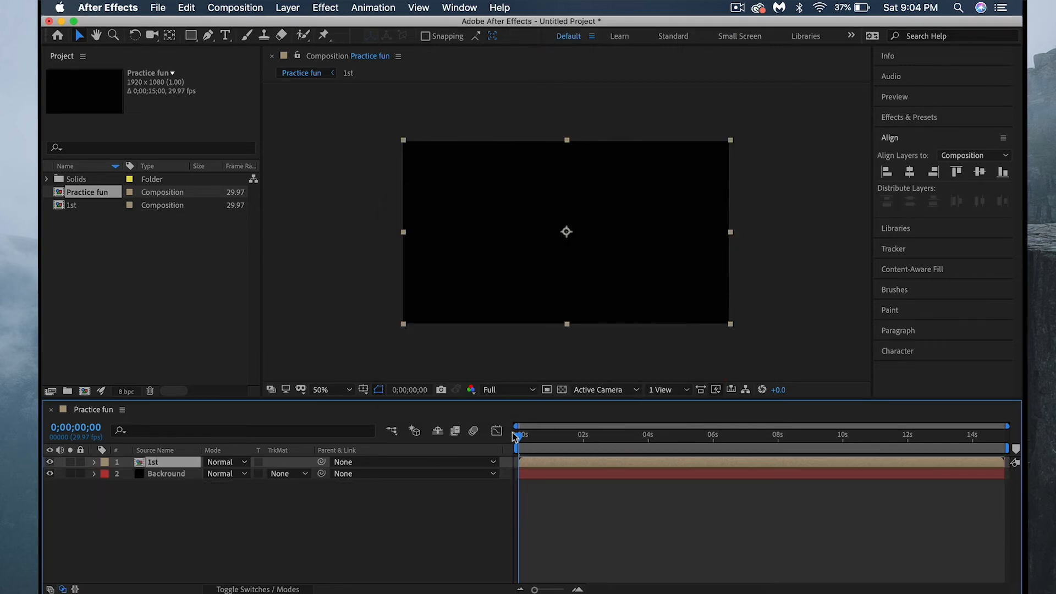
Step: Play the title to 0;00;03;10, split the 1st layer there and delete the part after the split
drag(517, 433, 517, 433)
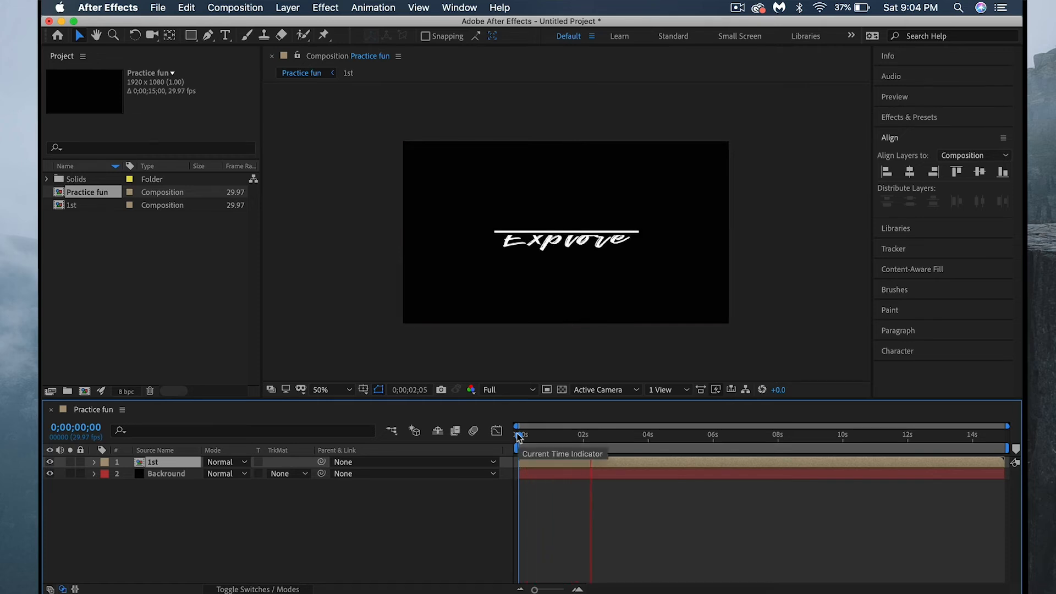
key(space)
click(185, 7)
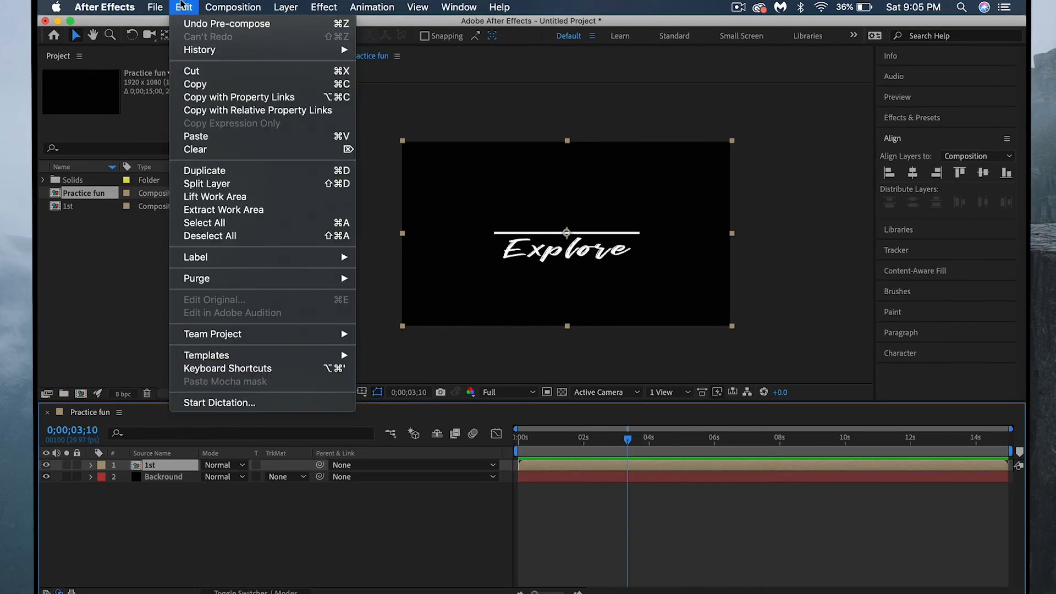
click(203, 183)
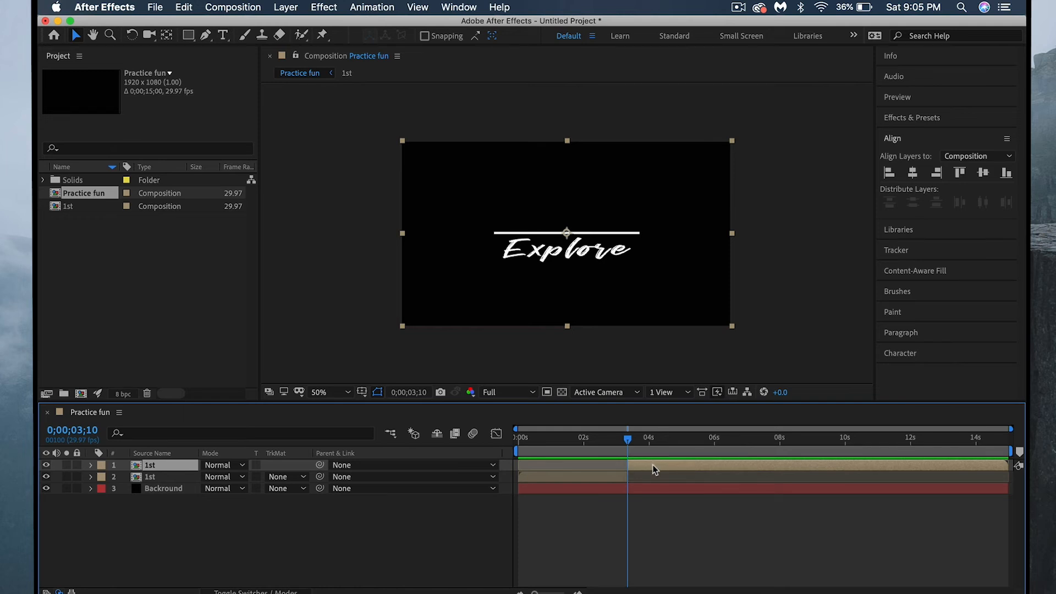
key(Delete)
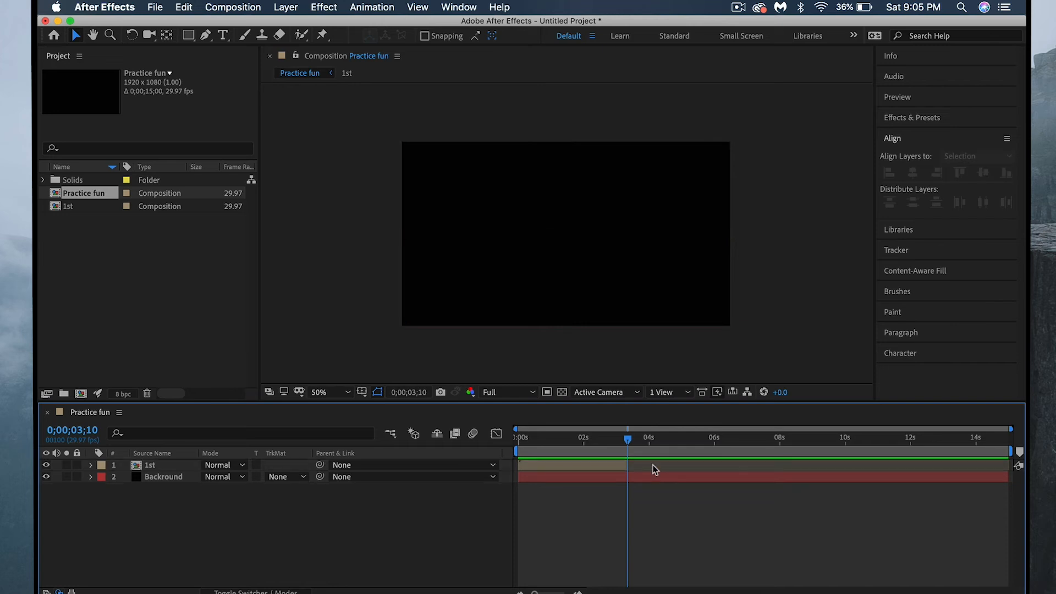
Step: Duplicate the 1st layer and place the copy directly after the original, starting at about 0;00;03;10
click(191, 469)
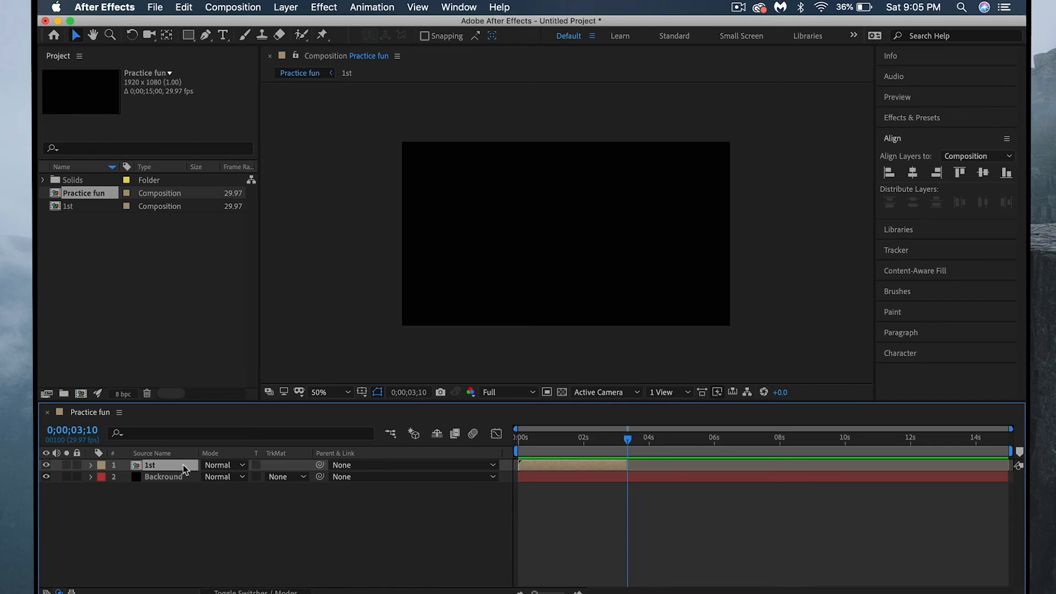
key(super+d)
drag(591, 466, 702, 462)
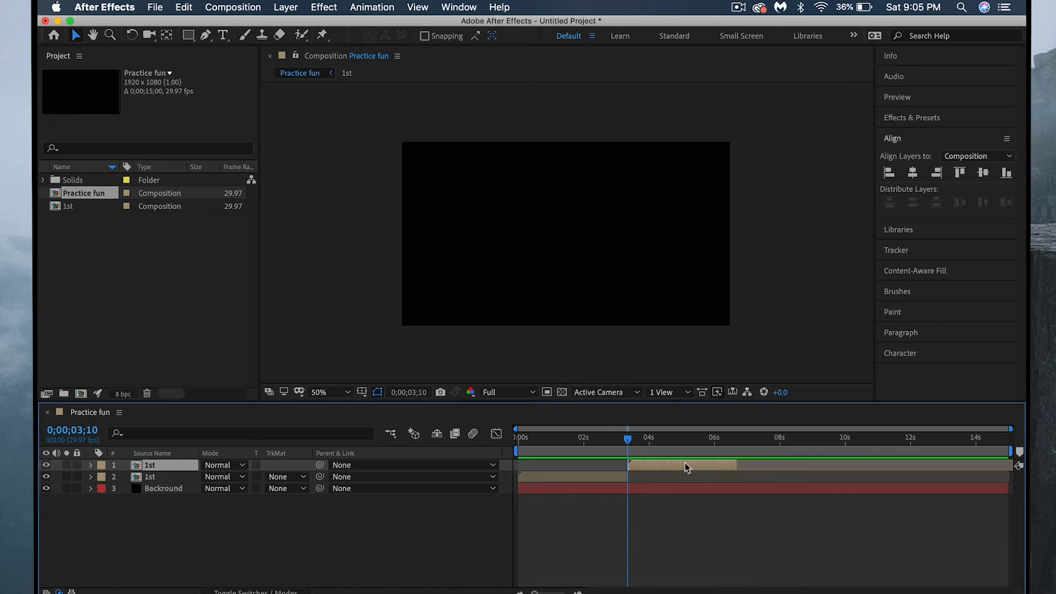
drag(628, 439, 634, 460)
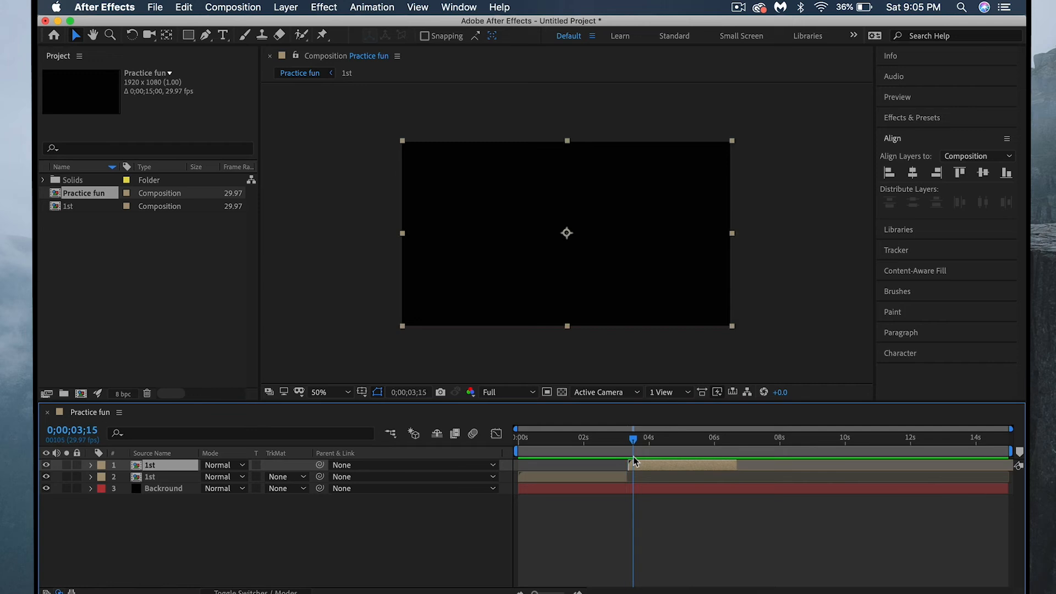
Step: Time-reverse the duplicated 1st layer and play the title from the first frame
click(321, 7)
mouse_move(287, 6)
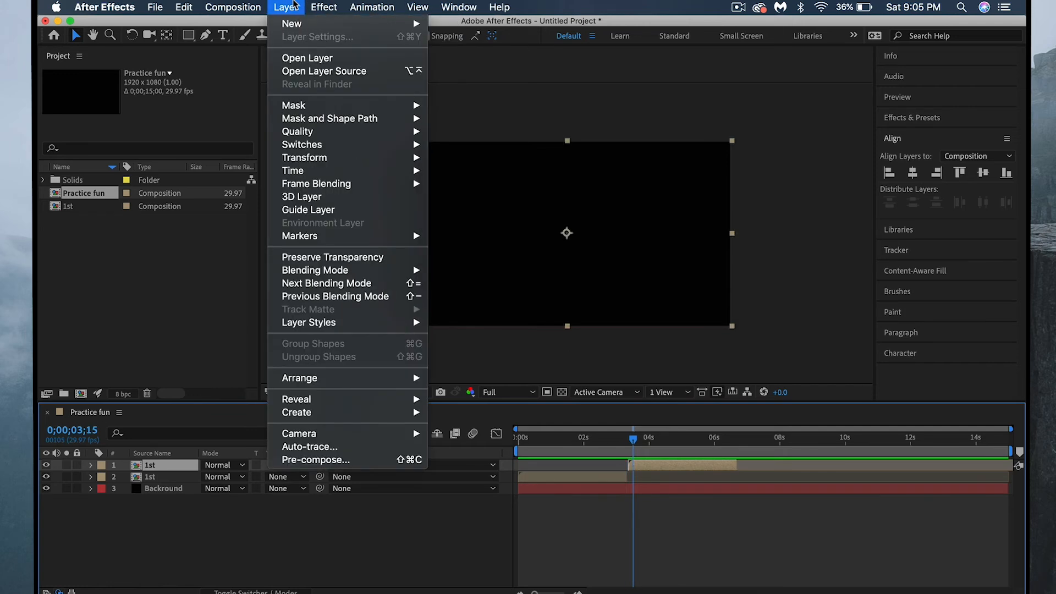
mouse_move(404, 173)
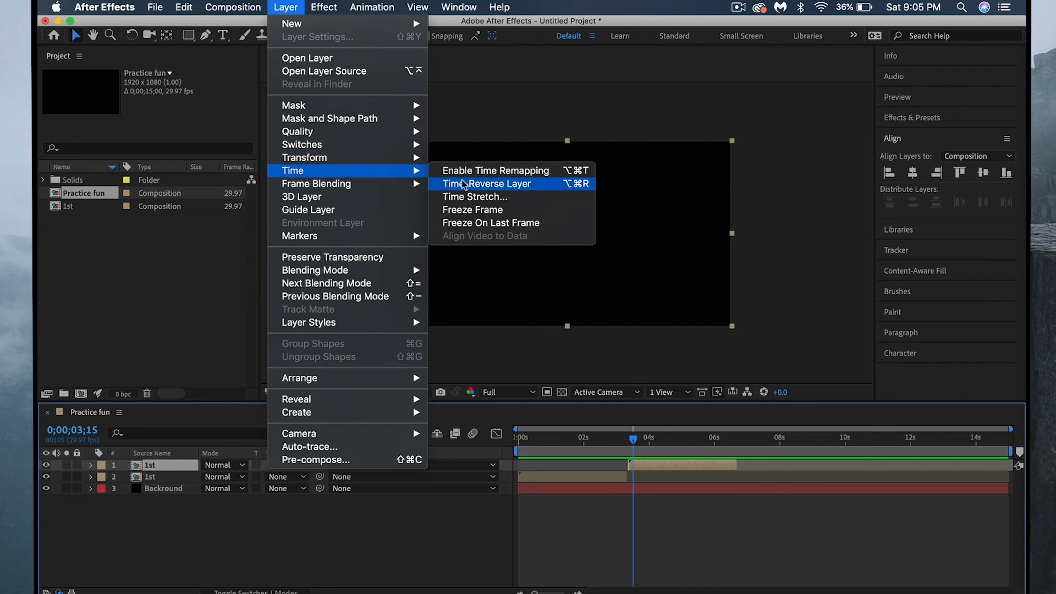
click(486, 184)
drag(632, 439, 479, 454)
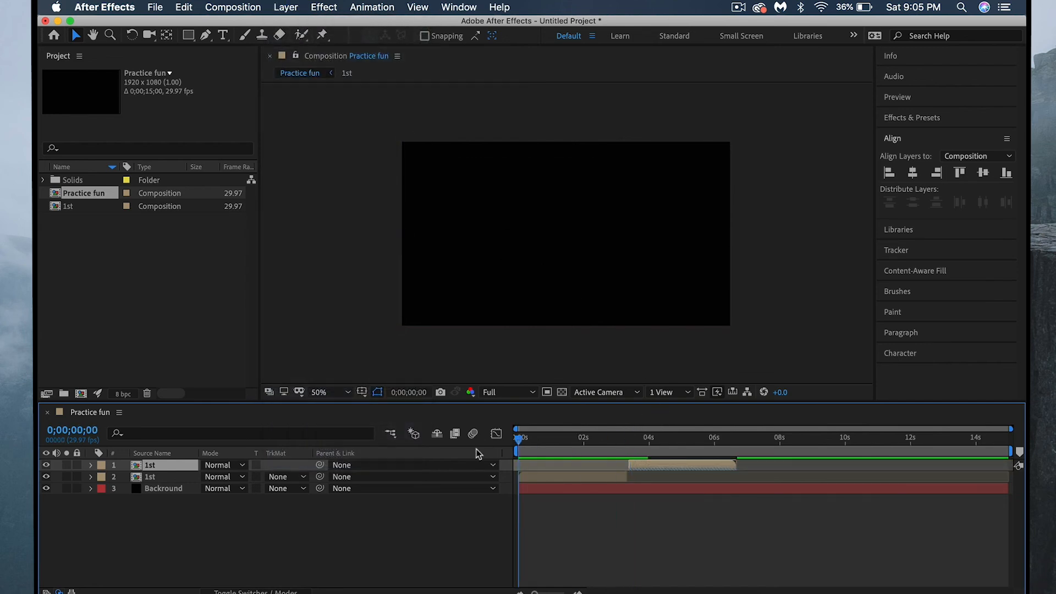
key(space)
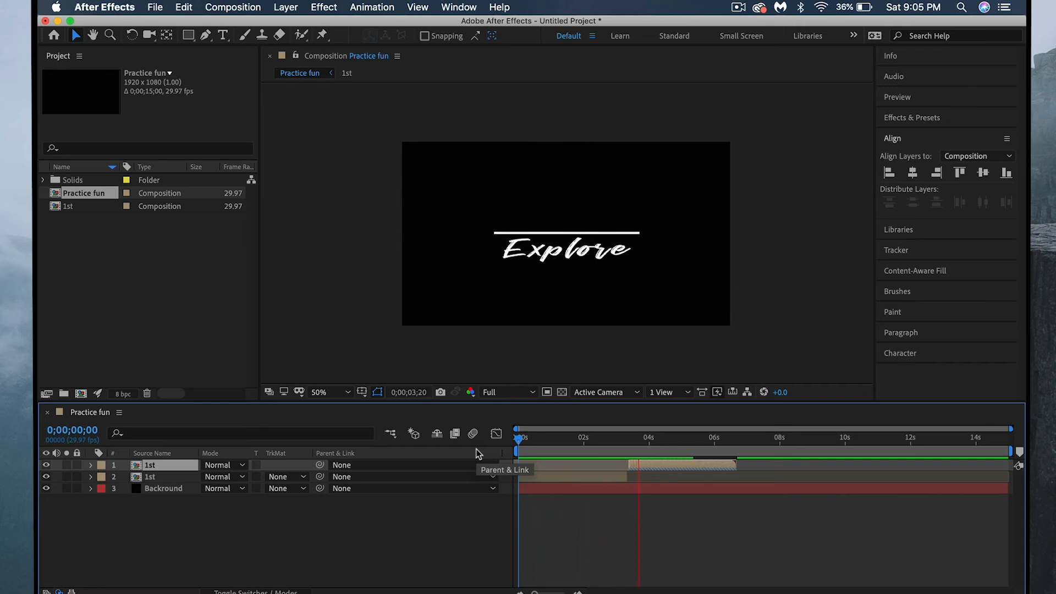
Step: Shift the reversed 1st layer slightly earlier to close the gap after the original, and replay the title from the first frame
click(691, 439)
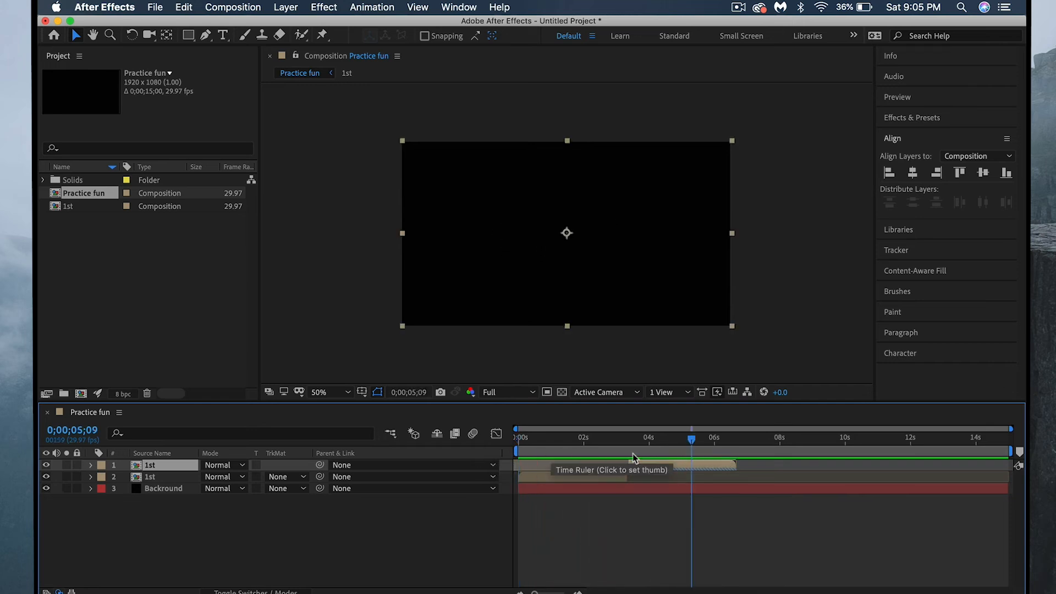
drag(702, 441, 635, 466)
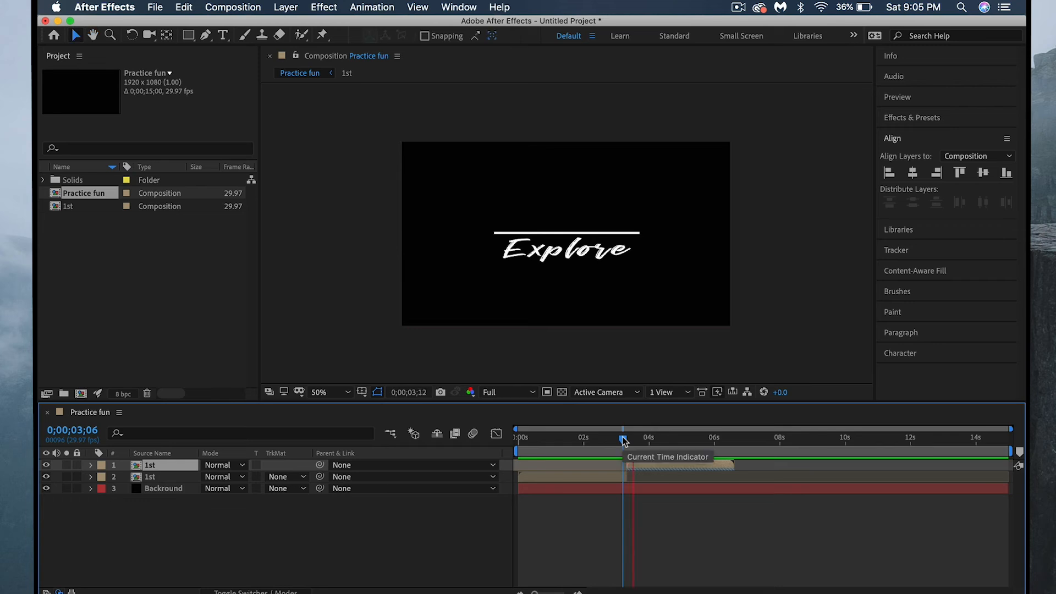
drag(623, 440, 500, 438)
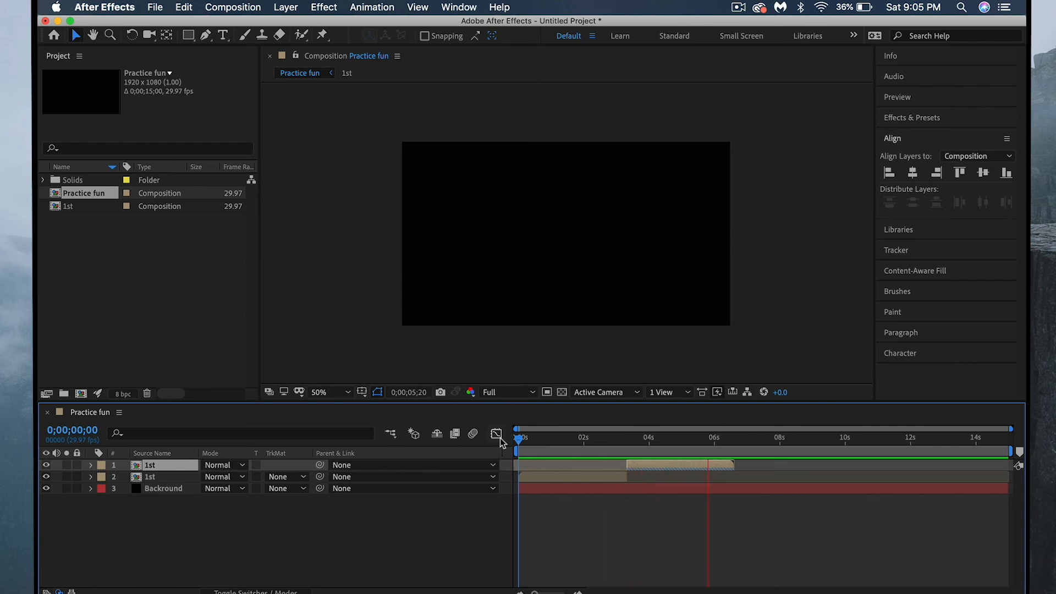
Step: Save the project as practice p in the Creative Cloud Files folder
click(156, 6)
click(174, 122)
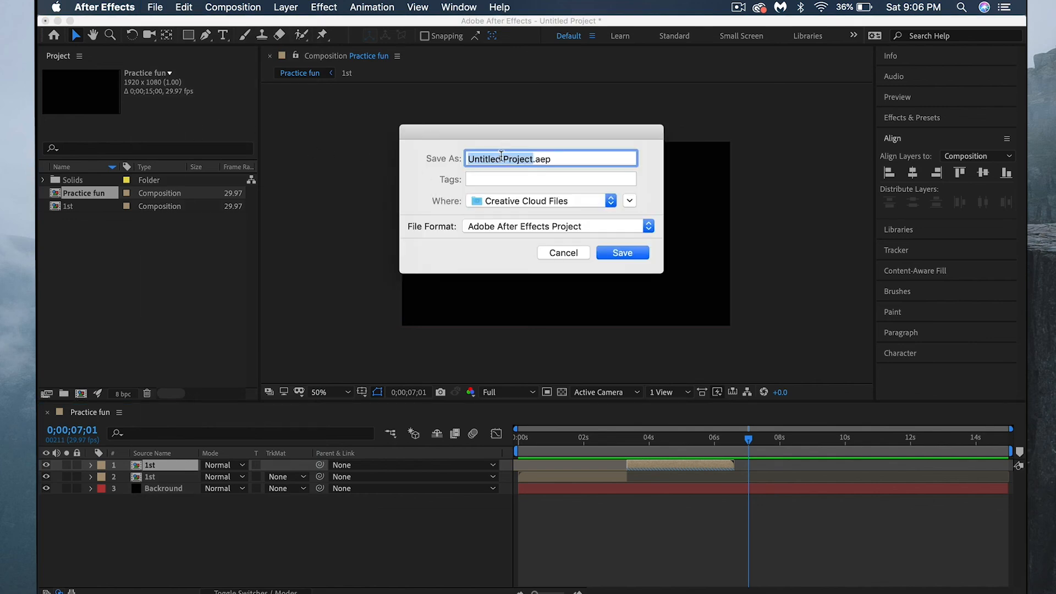
text(practice p)
click(606, 253)
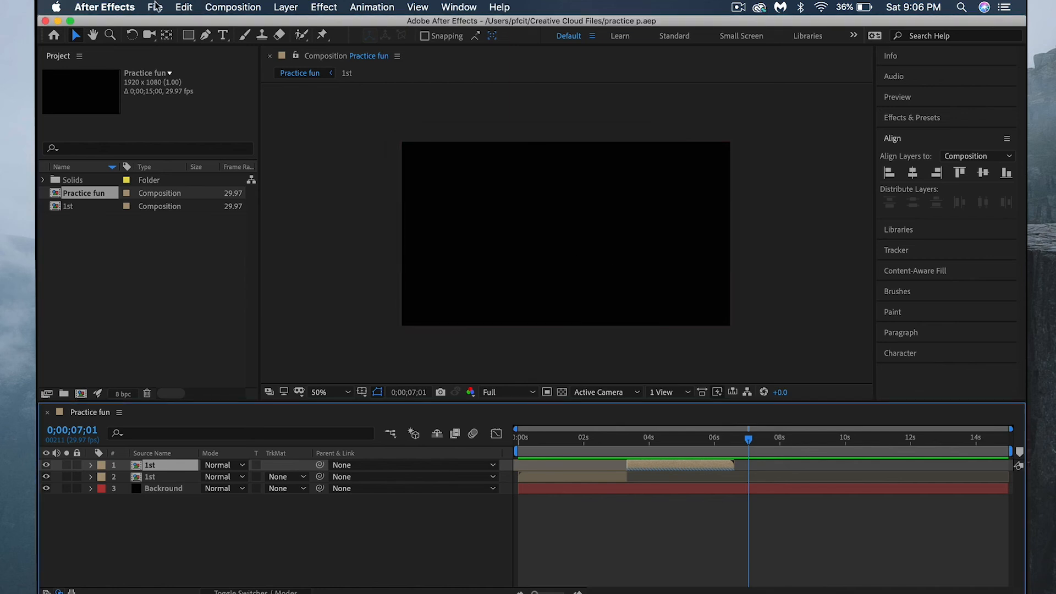
Step: Export the Practice fun composition to the Adobe Media Encoder queue
click(156, 7)
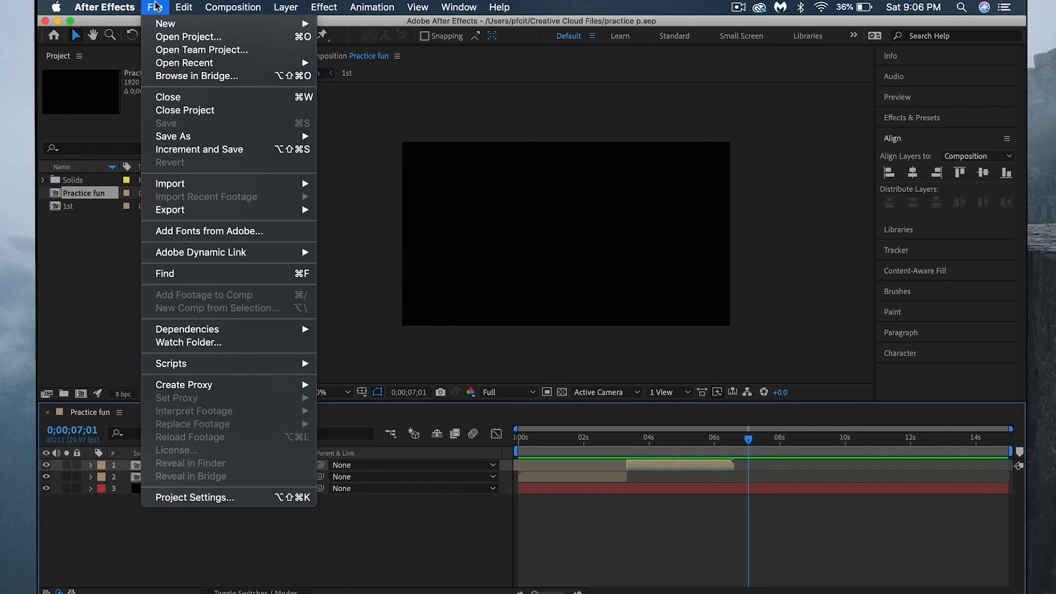
mouse_move(183, 209)
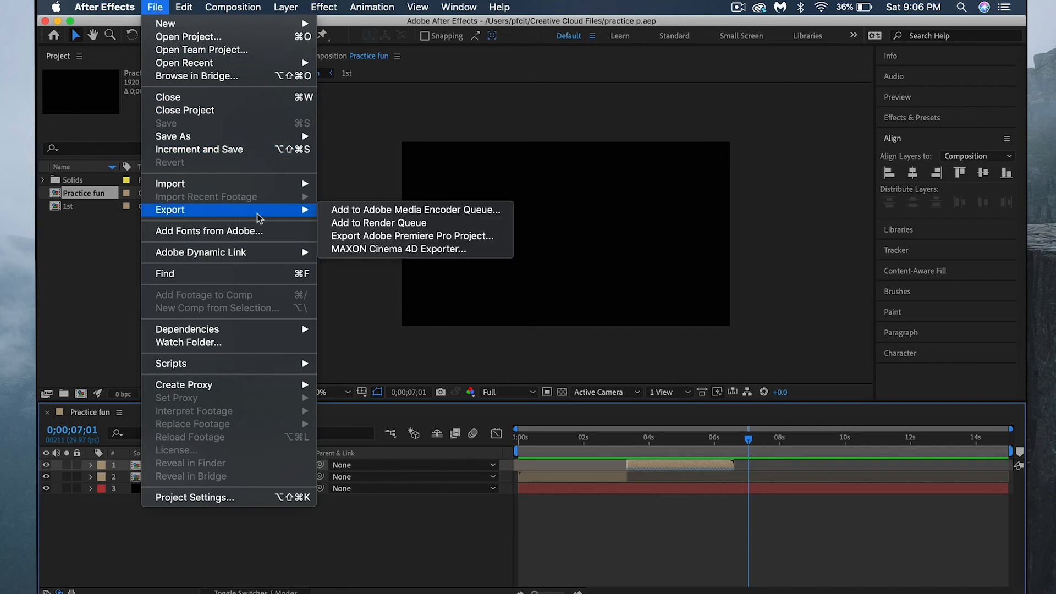
click(345, 213)
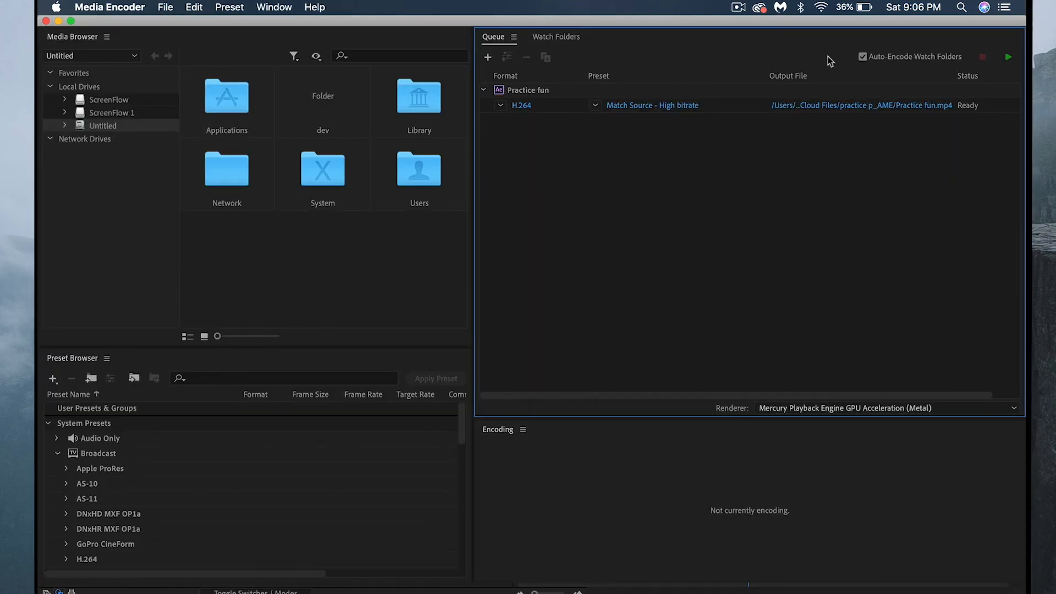
Step: Set the H.264 output to Practice fun.mp4 in the Downloads folder and start encoding the queue
click(840, 113)
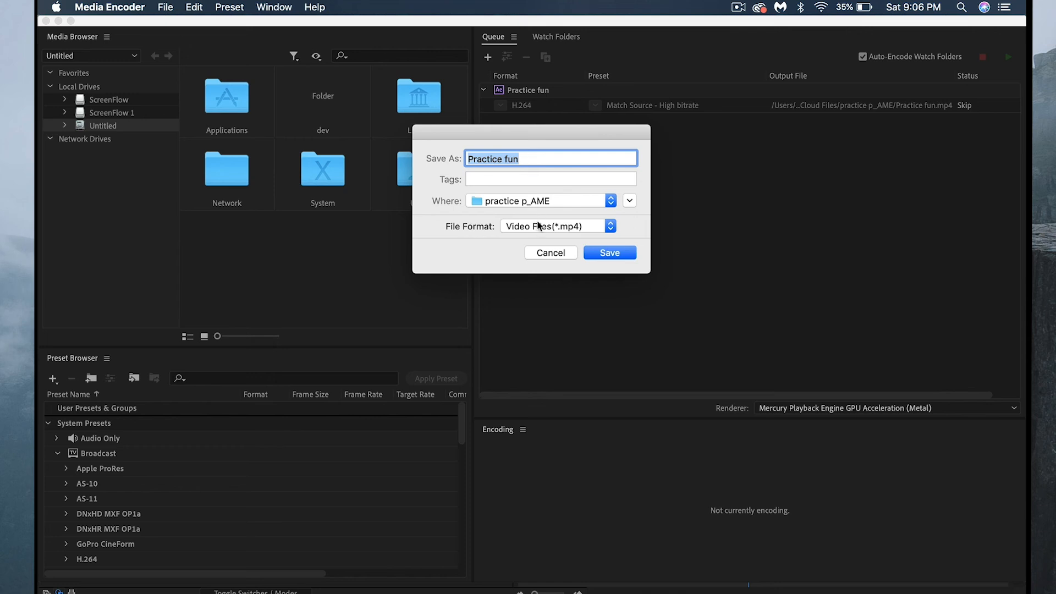
click(538, 202)
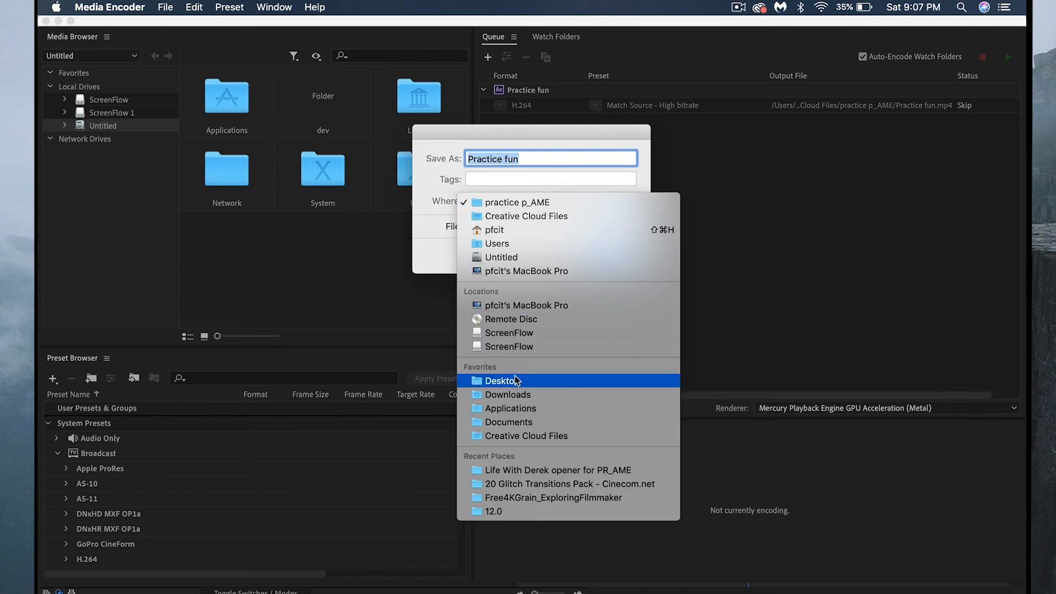
click(509, 395)
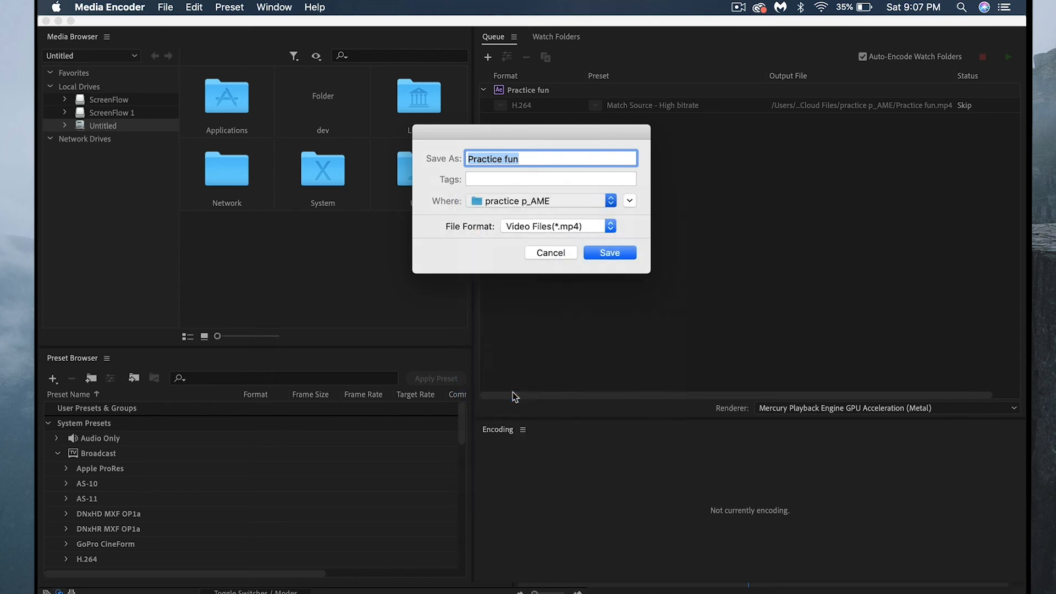
click(609, 254)
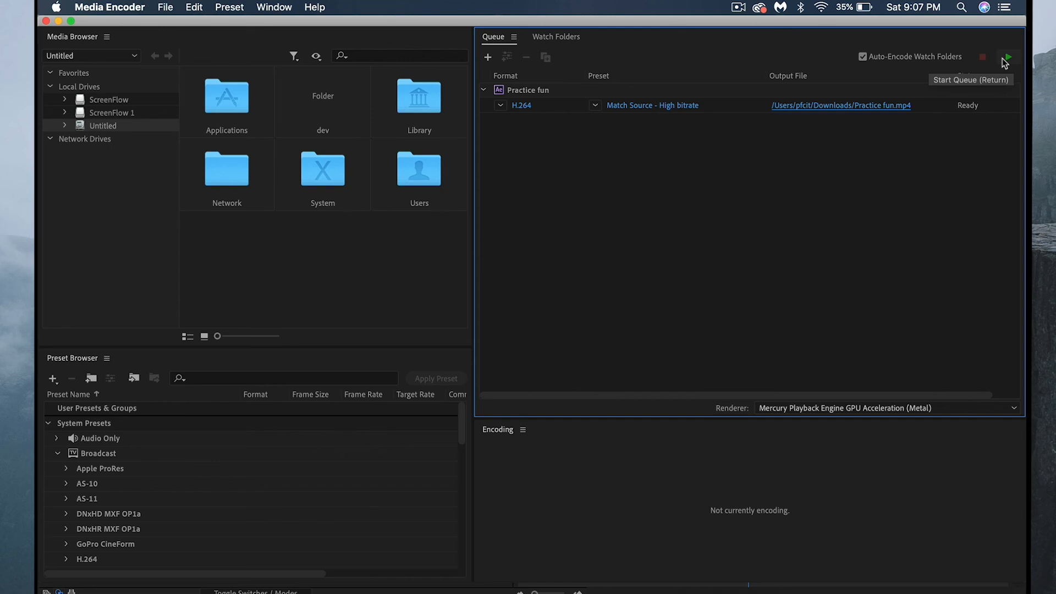
click(1007, 58)
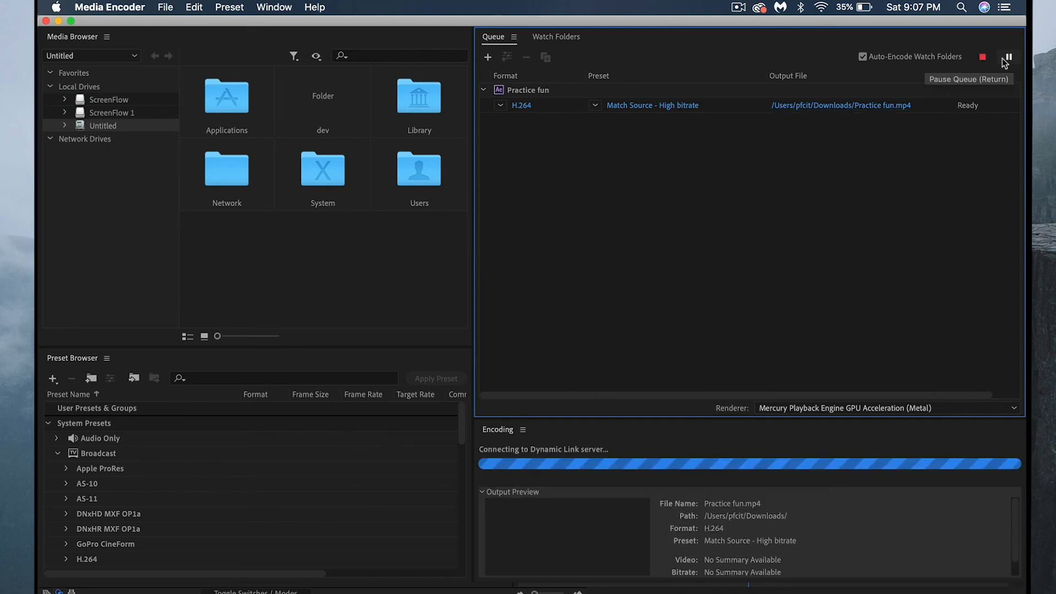